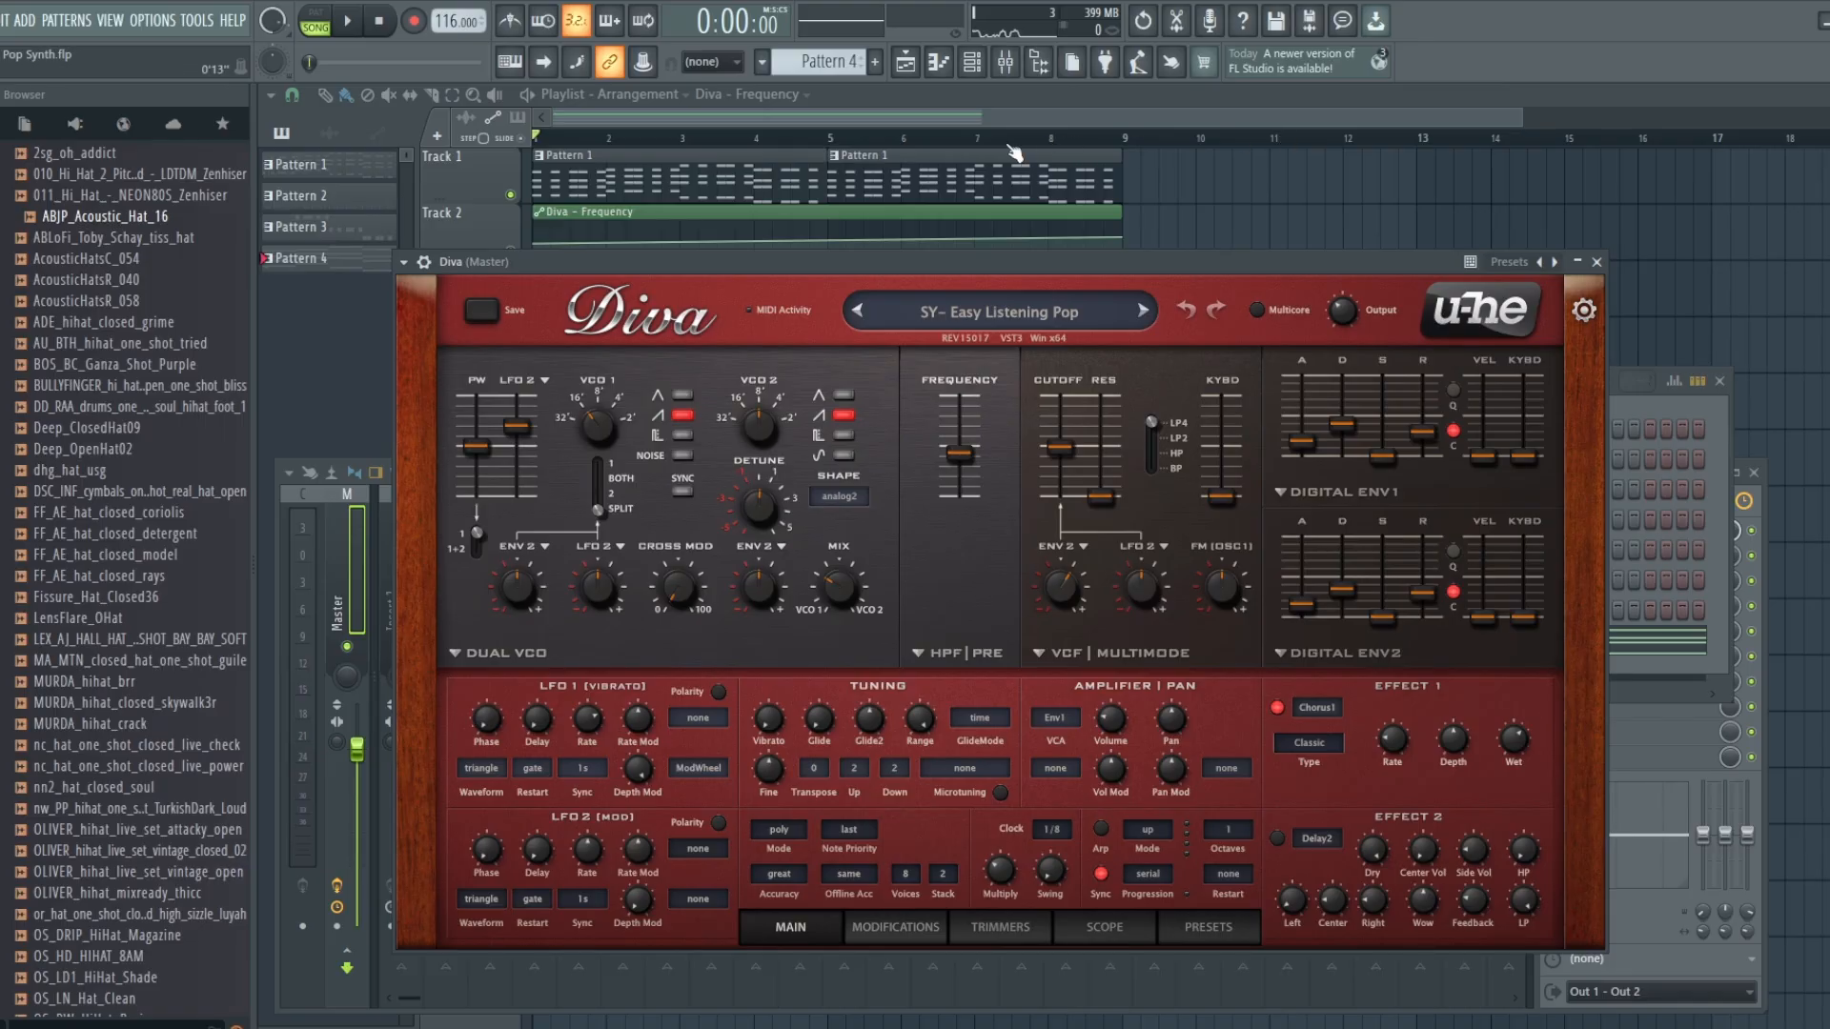
Select Pattern 1, play it in pattern mode, and play the full arrangement in song mode
scroll(818, 61, up, 3)
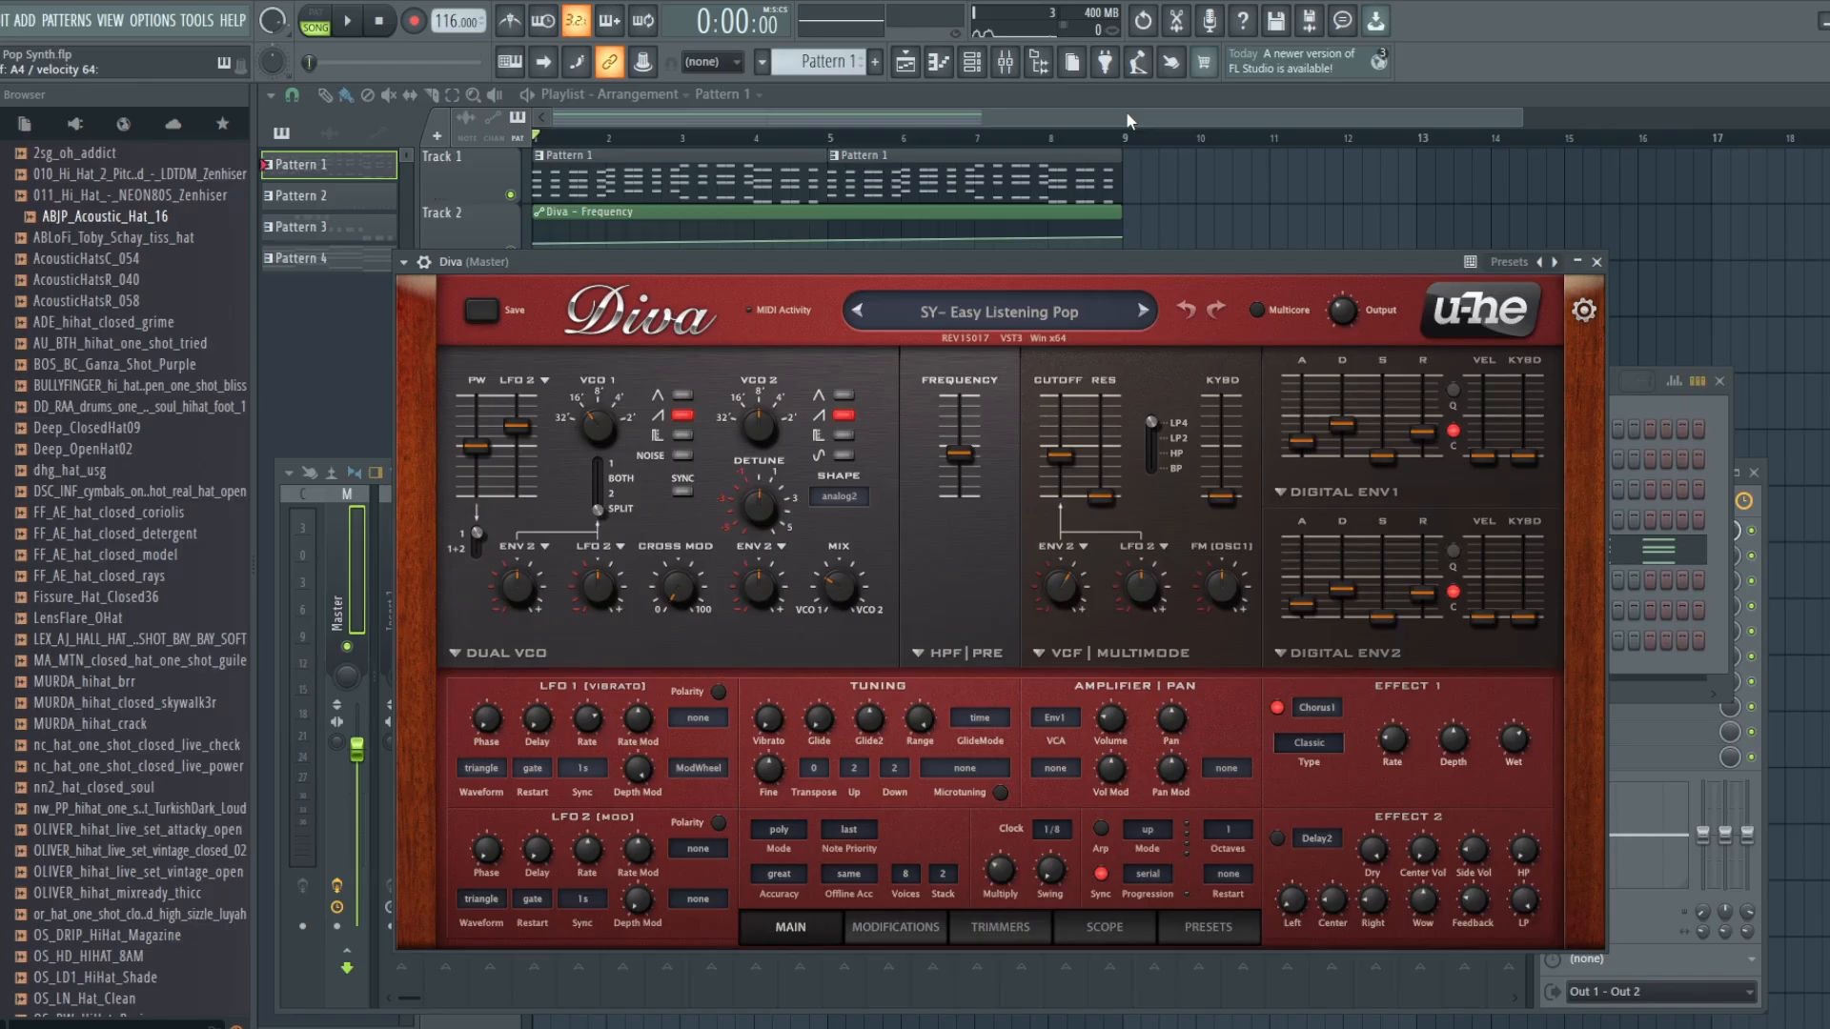
click(315, 21)
click(349, 21)
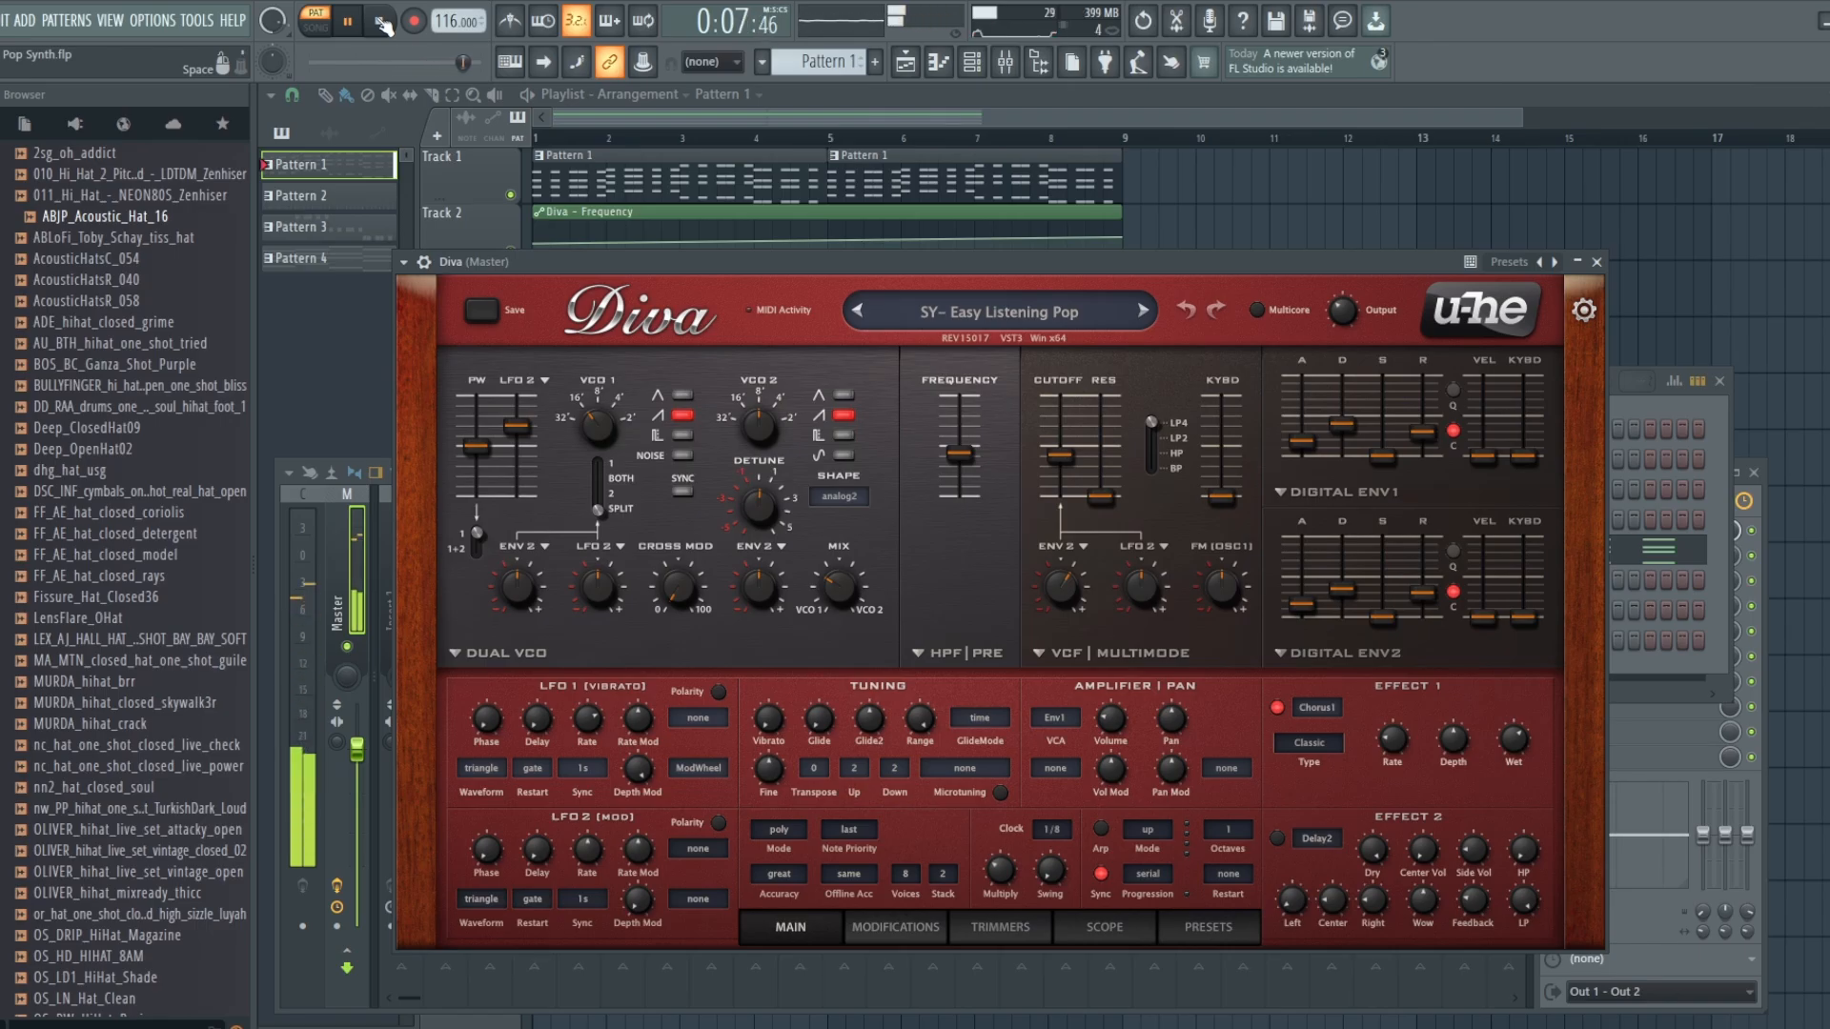
click(381, 23)
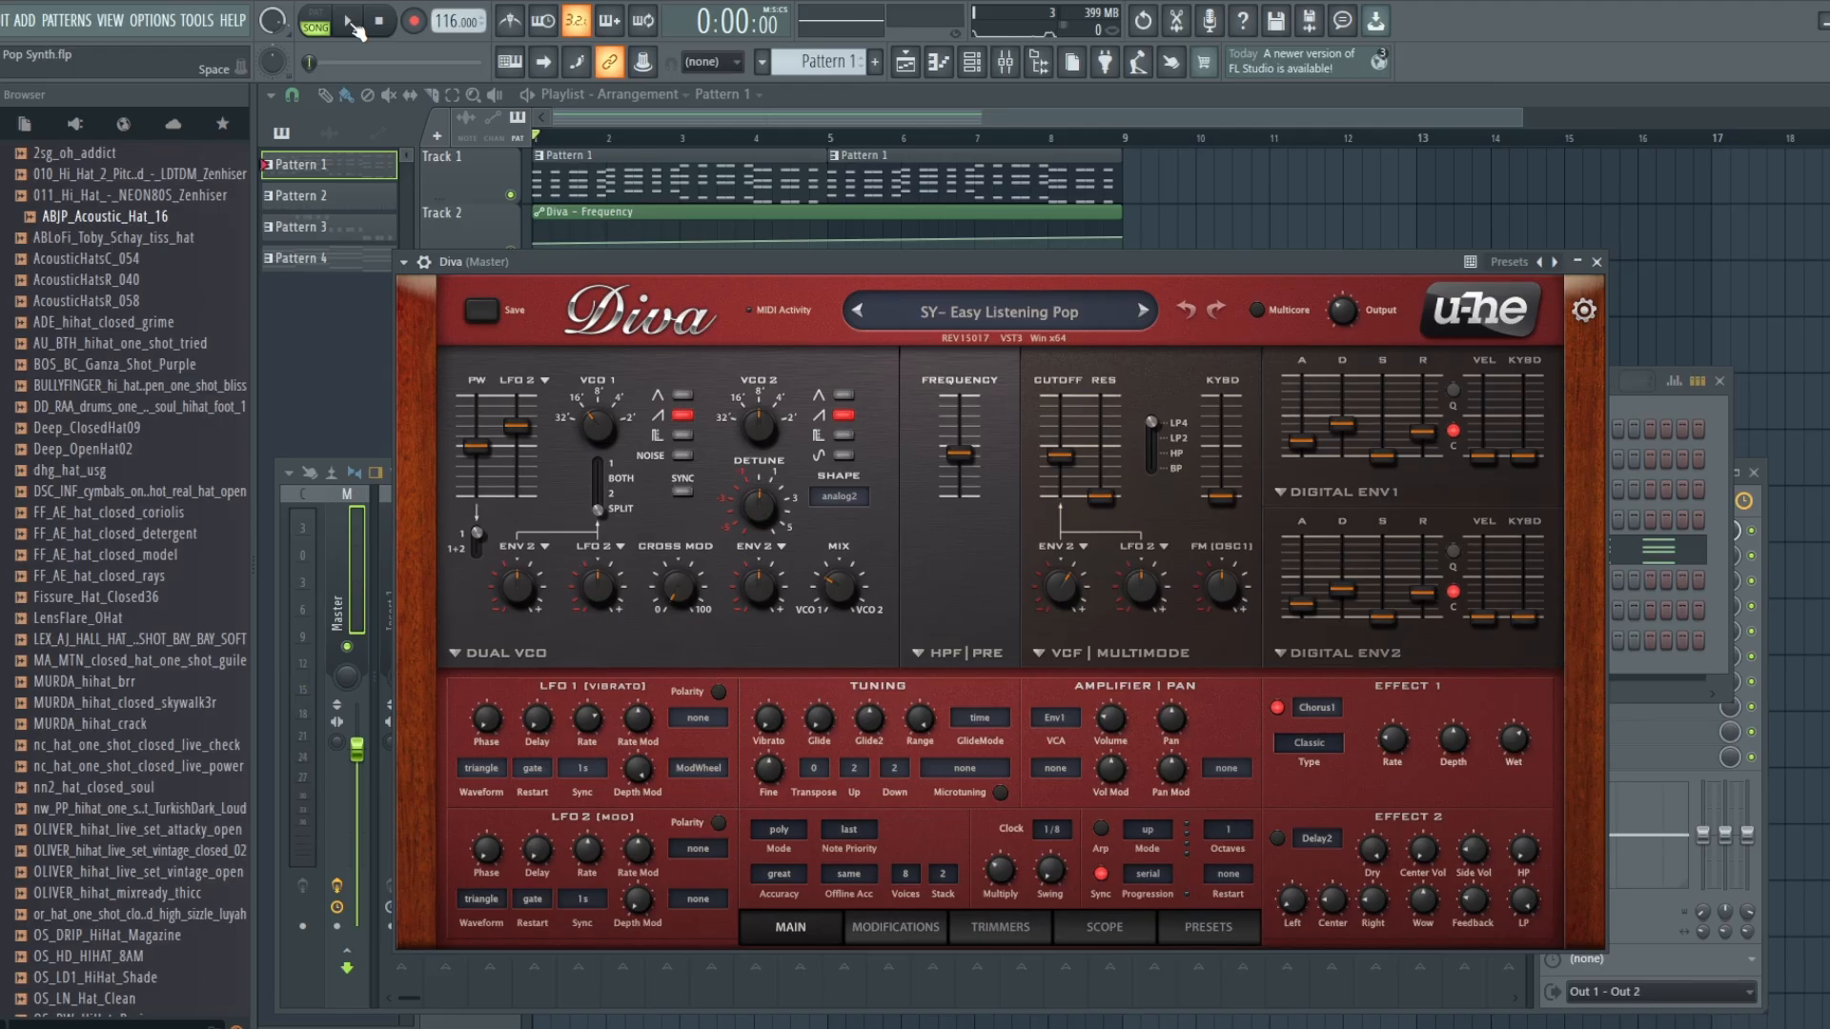
click(351, 23)
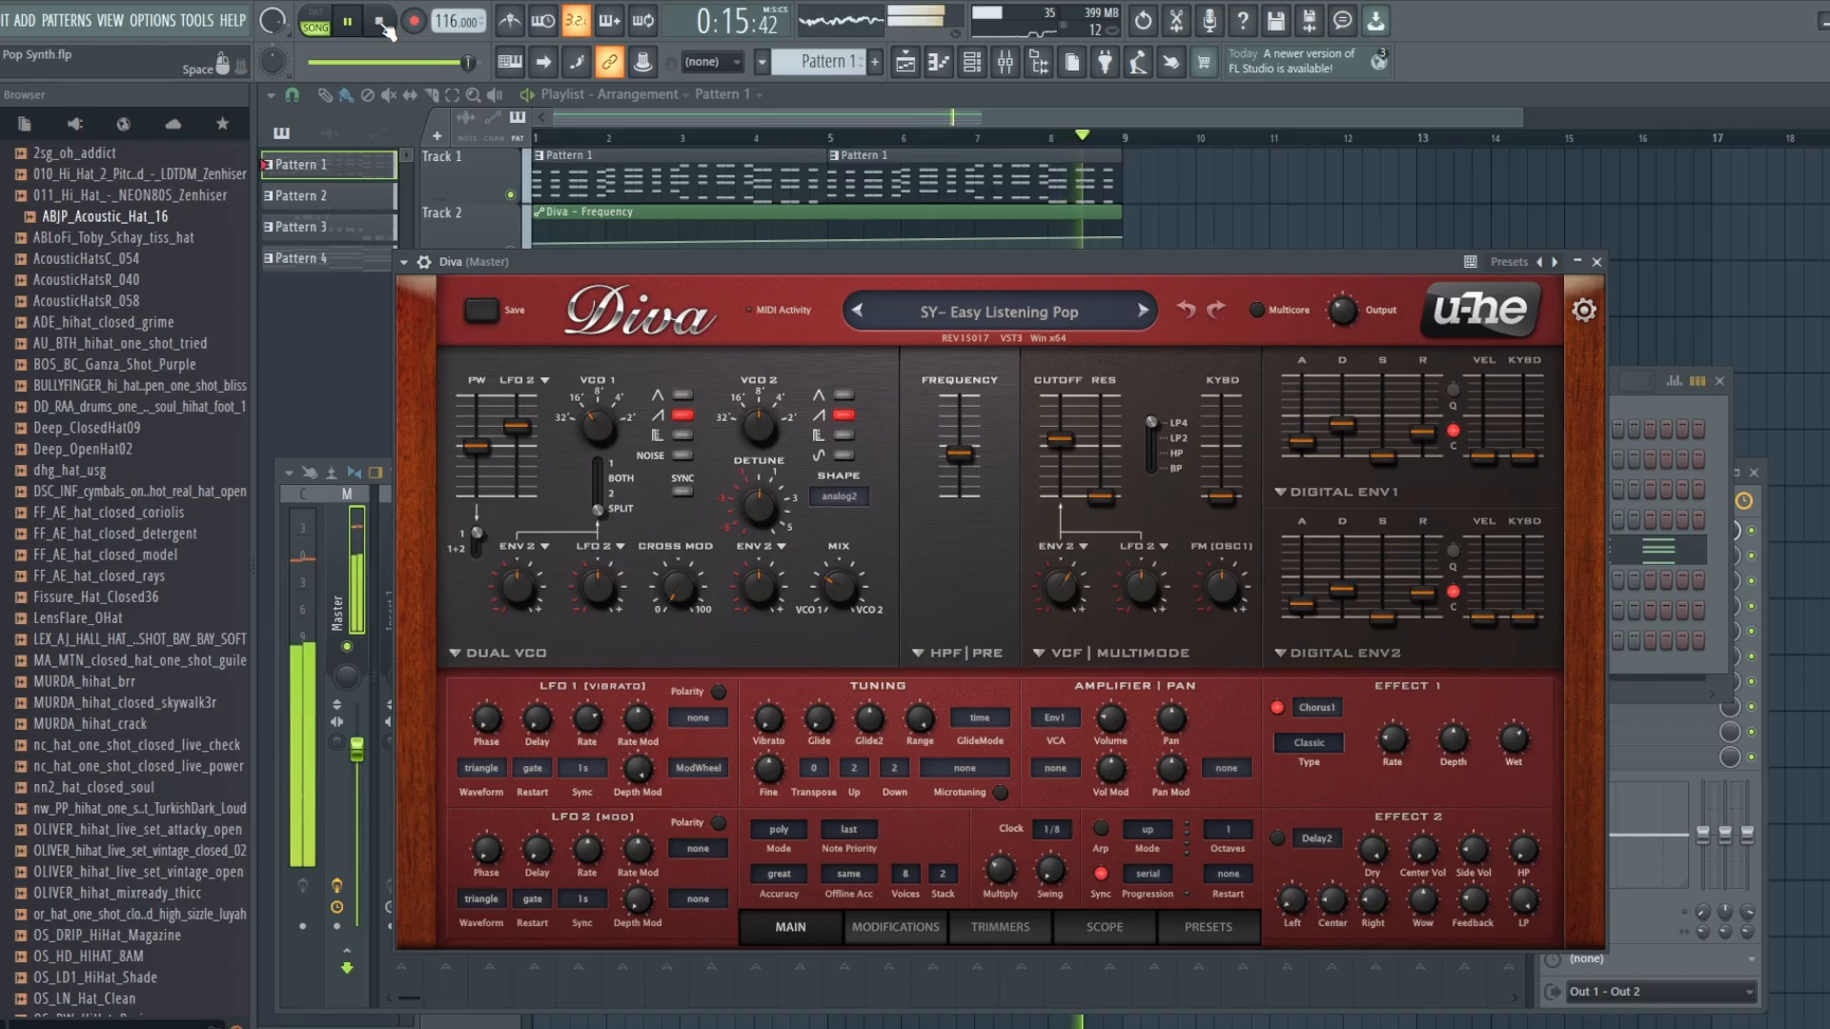
click(380, 23)
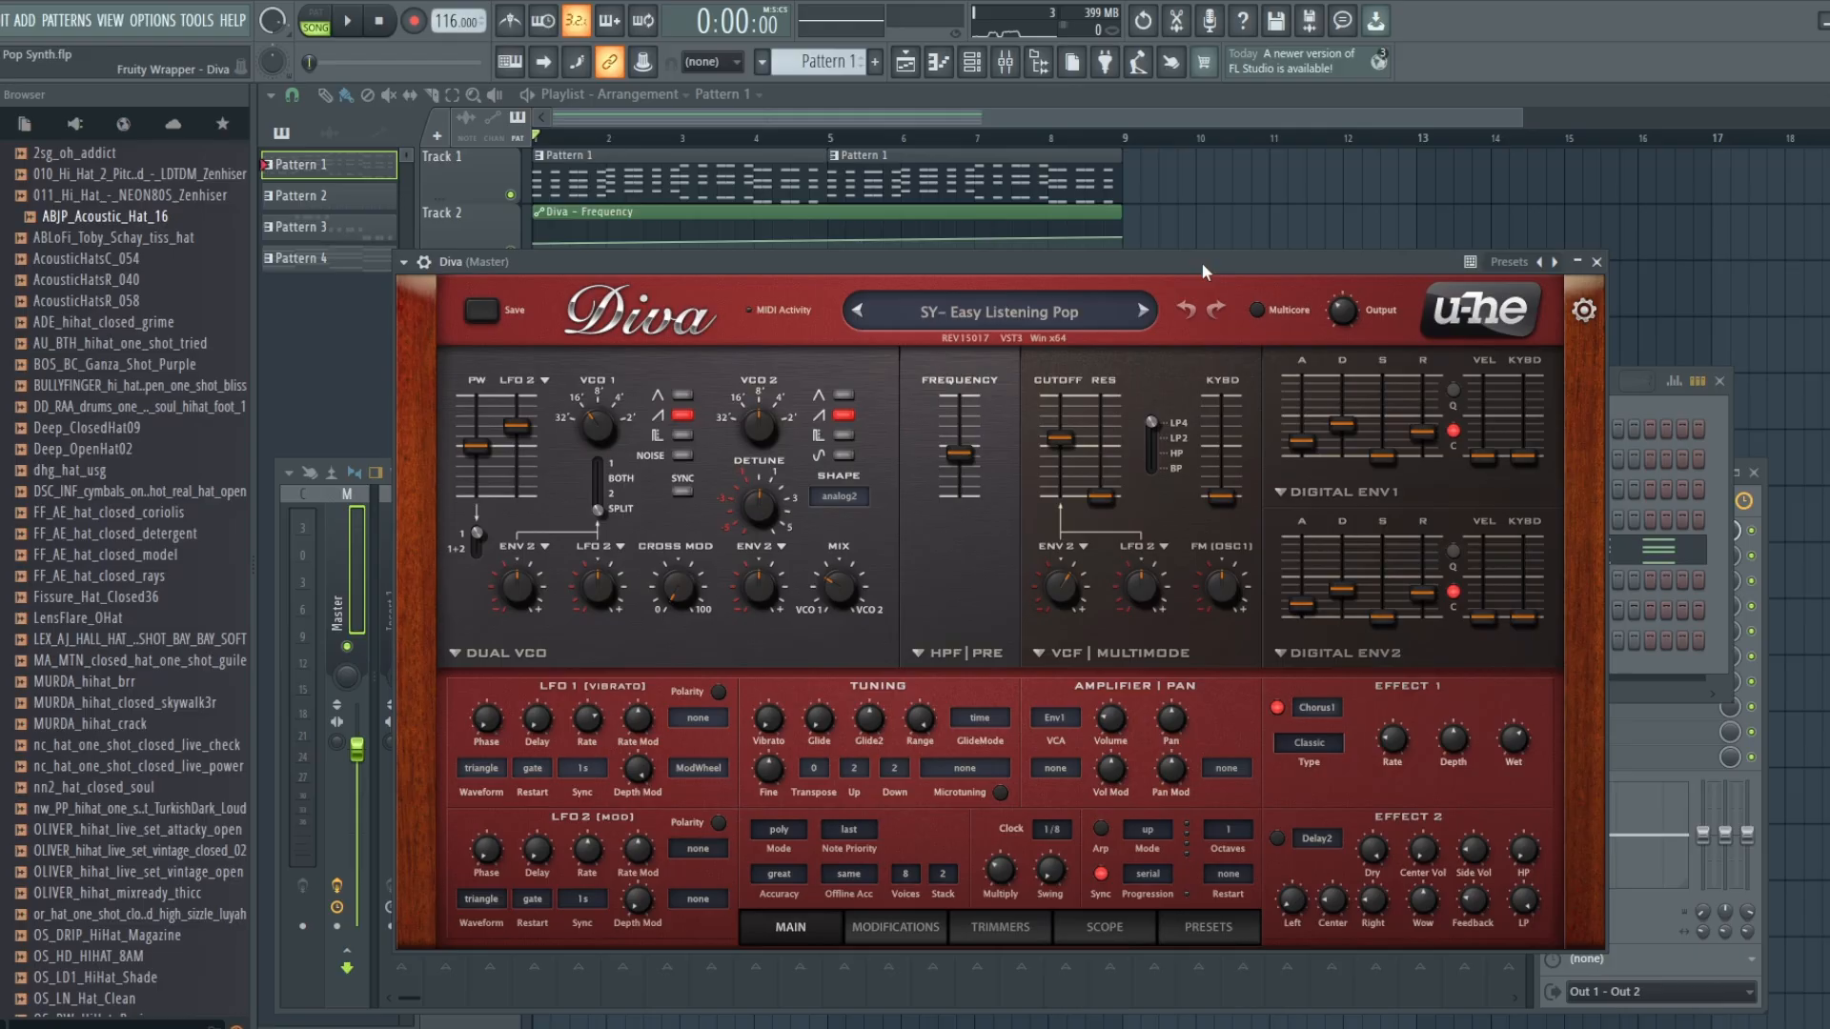
Move the Diva window slightly upward and toggle the Chorus1 effect off and back on
drag(1203, 261, 1201, 234)
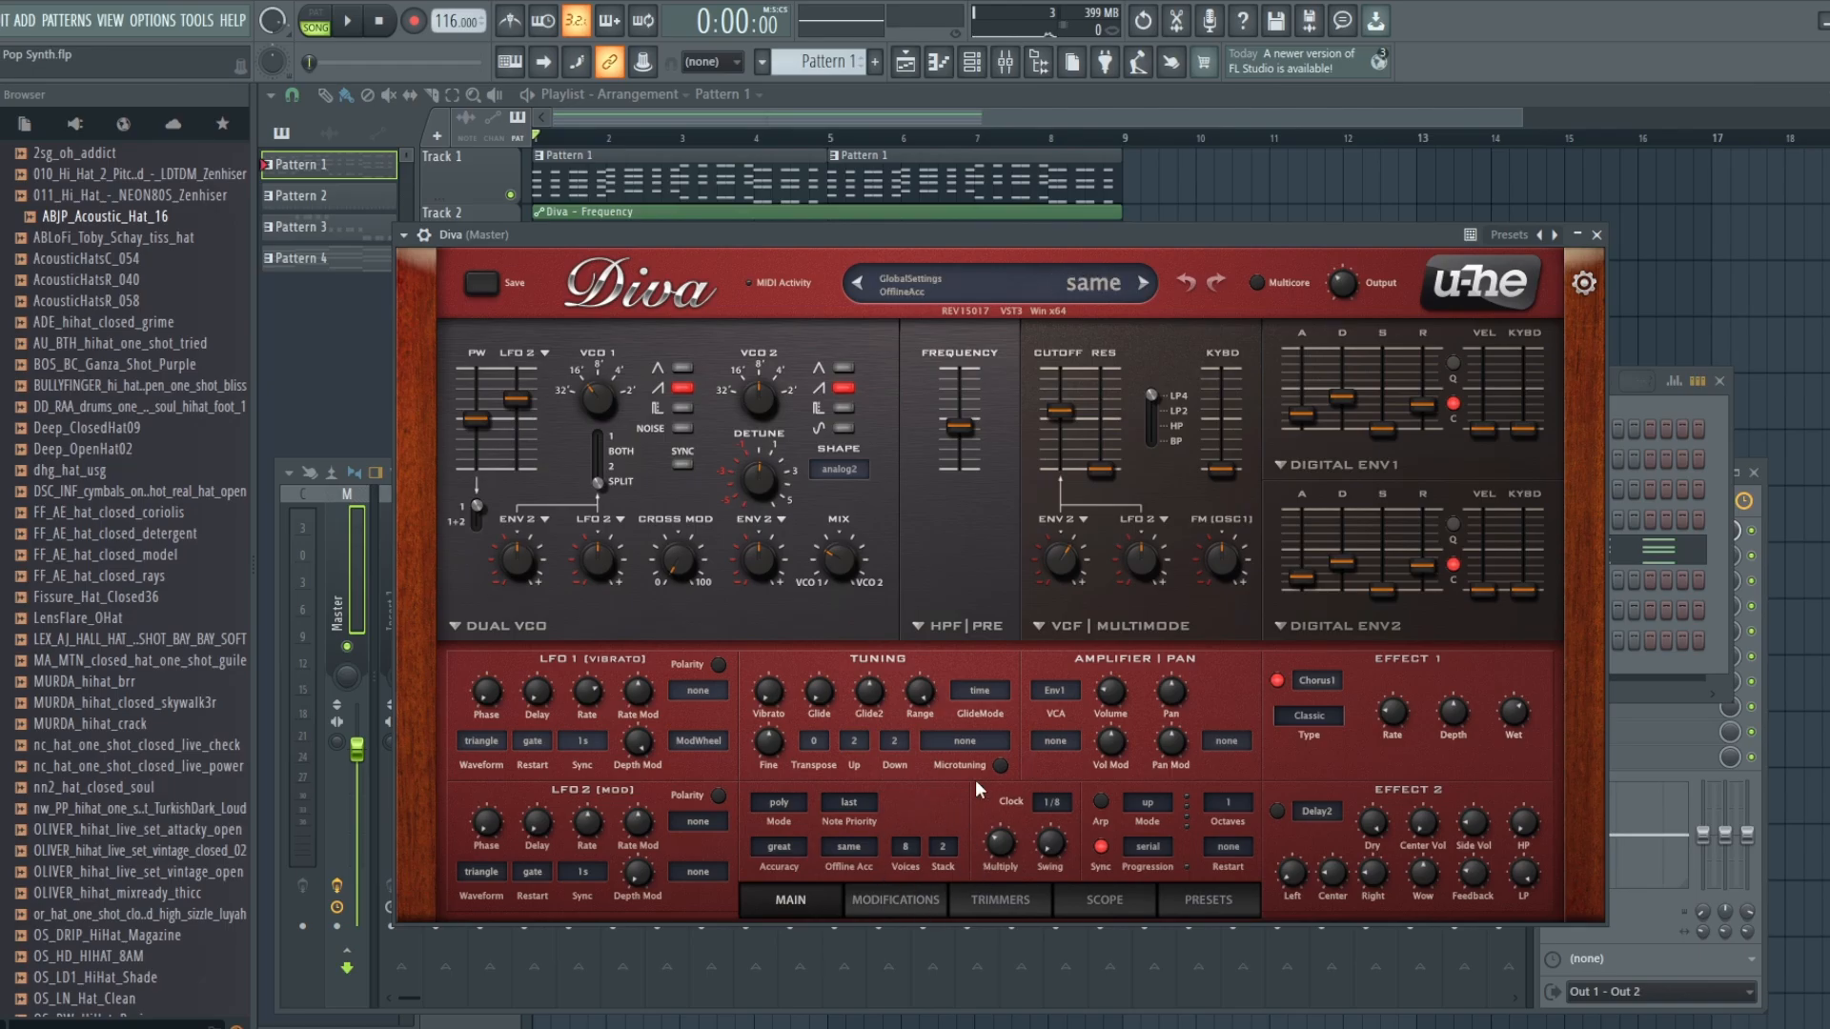
click(1278, 681)
click(1278, 680)
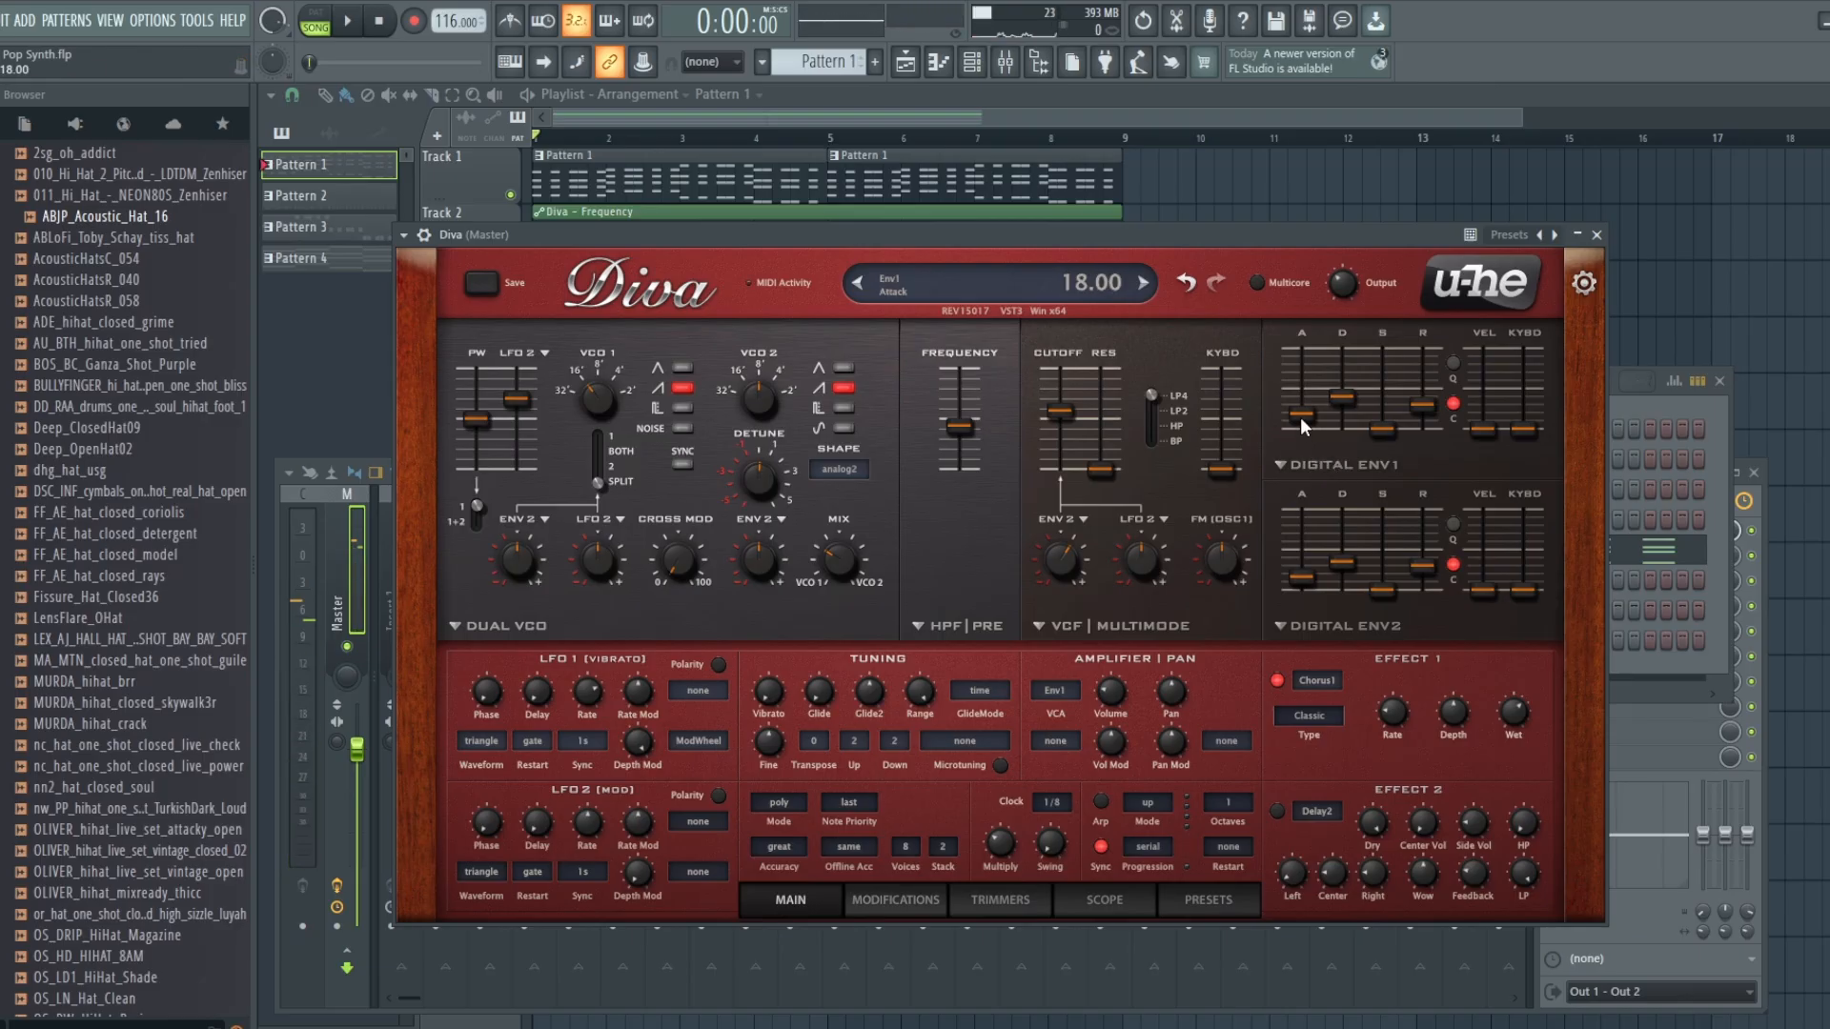
Try different attack times on both envelopes, settle the Env1 attack at 14.00, and play the song to hear it
drag(1300, 415, 1305, 437)
drag(1294, 571, 1296, 621)
drag(1298, 591, 1301, 577)
drag(1312, 429, 1306, 389)
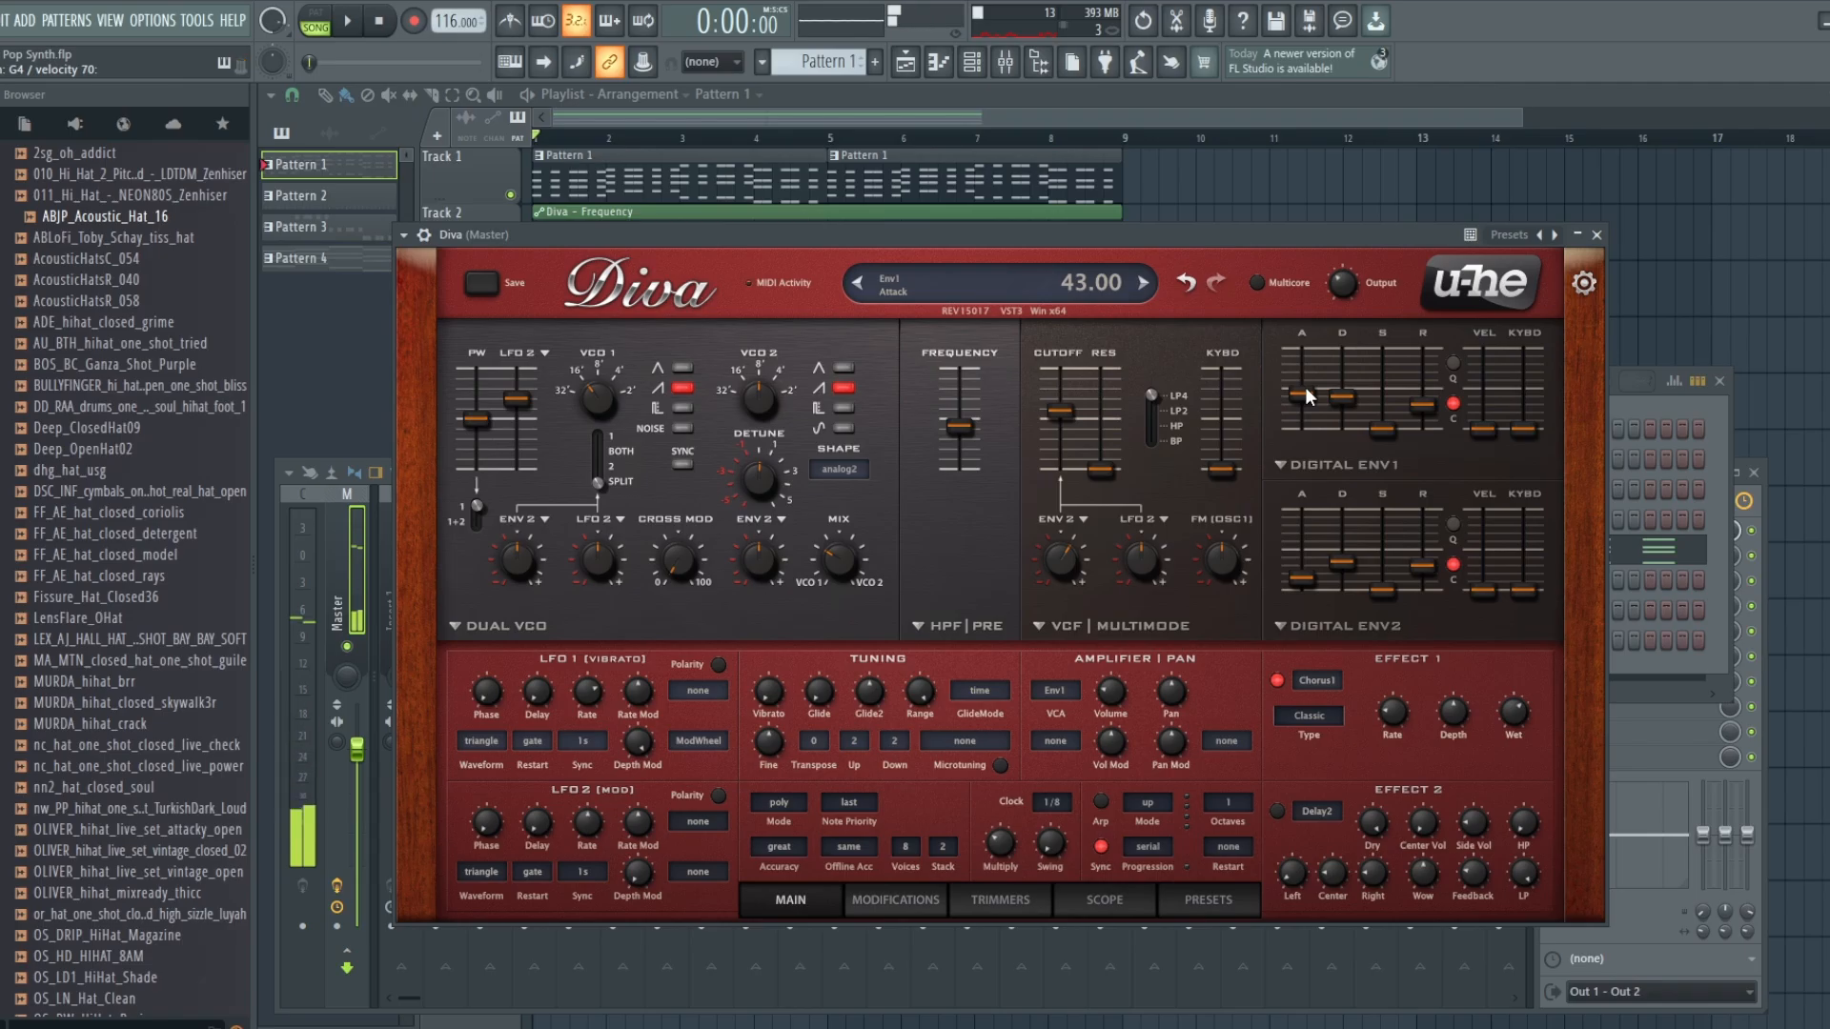
drag(1306, 387, 1306, 416)
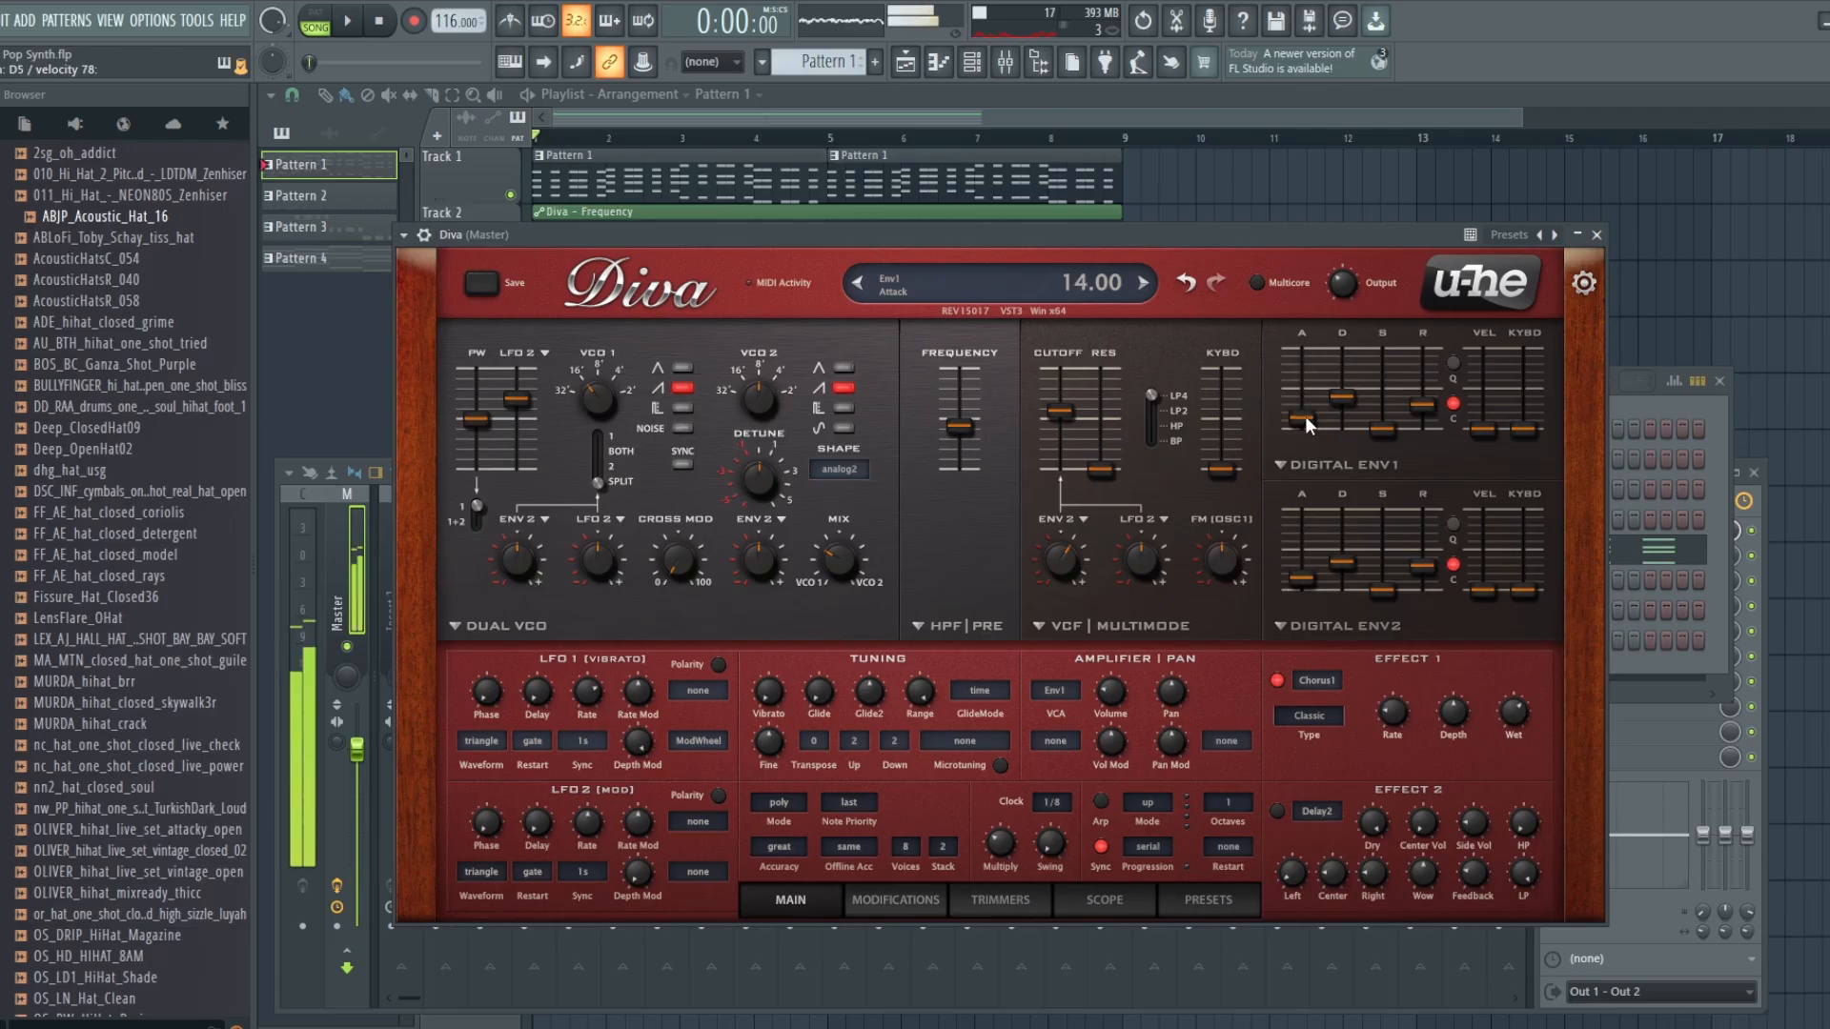
click(354, 26)
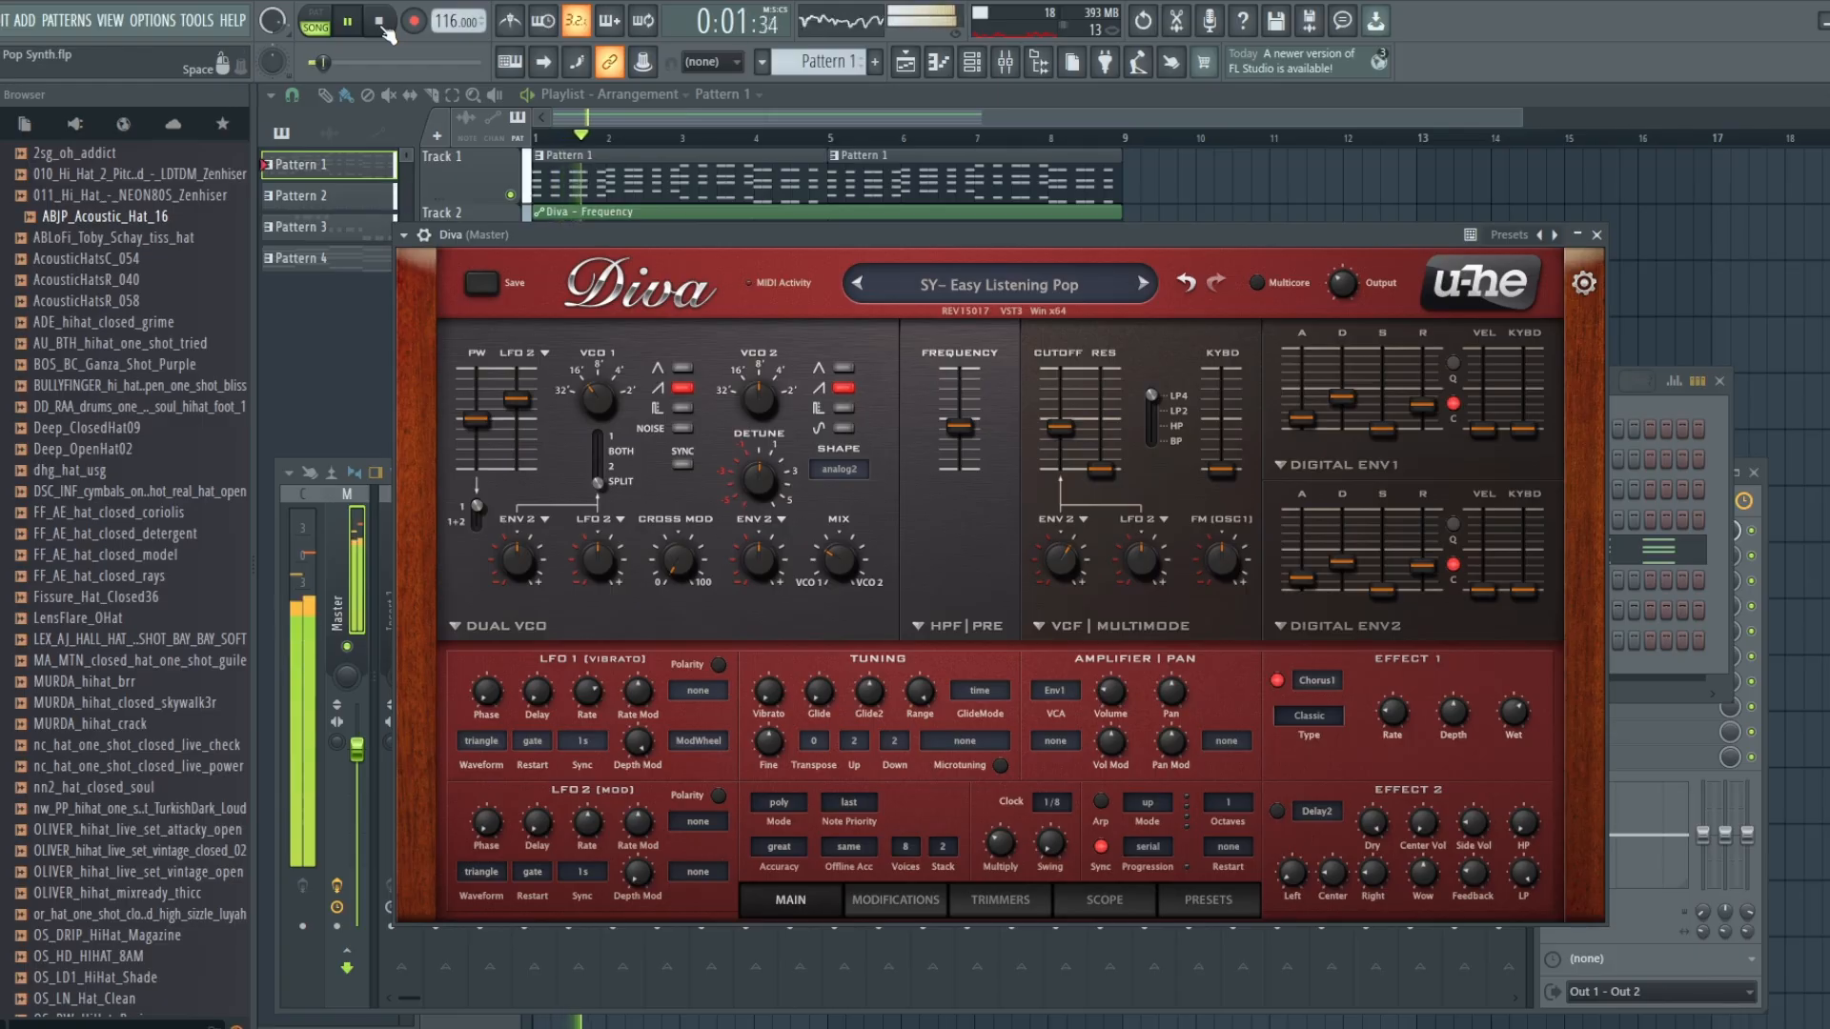
click(380, 21)
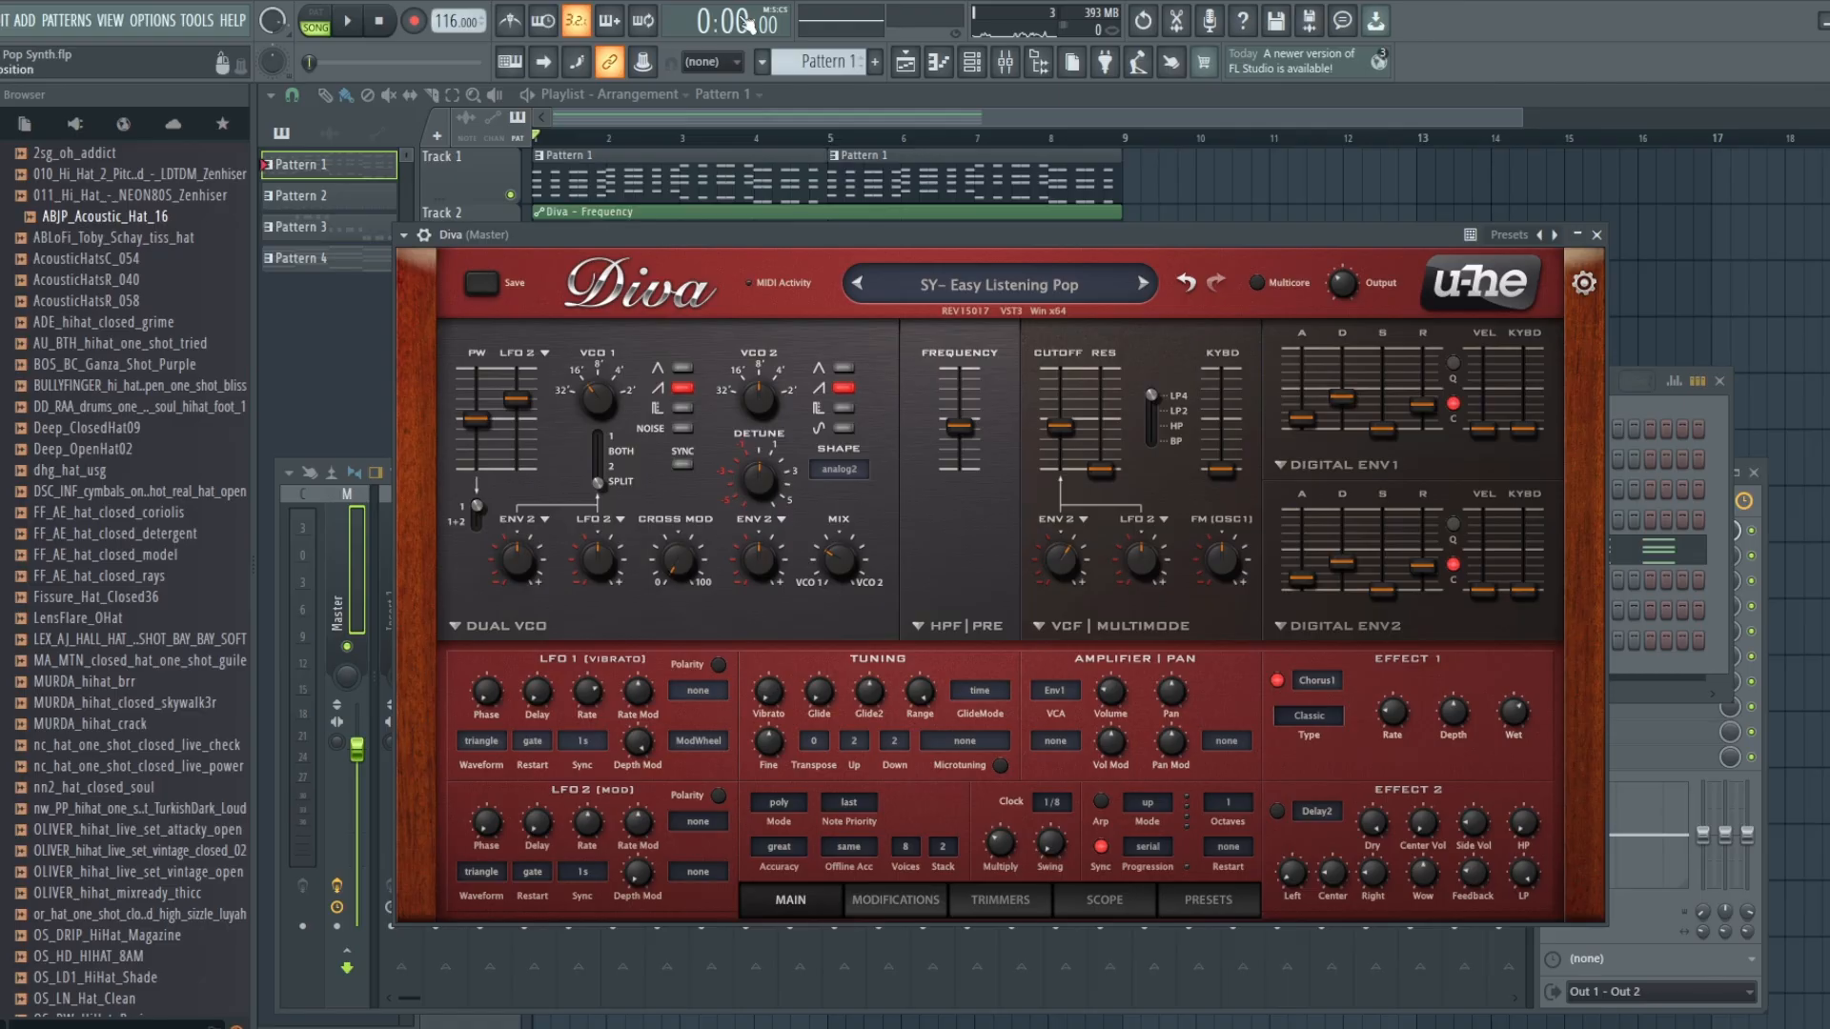
Return to the Playlist and mute Tracks 3, 4 and 5
click(1151, 118)
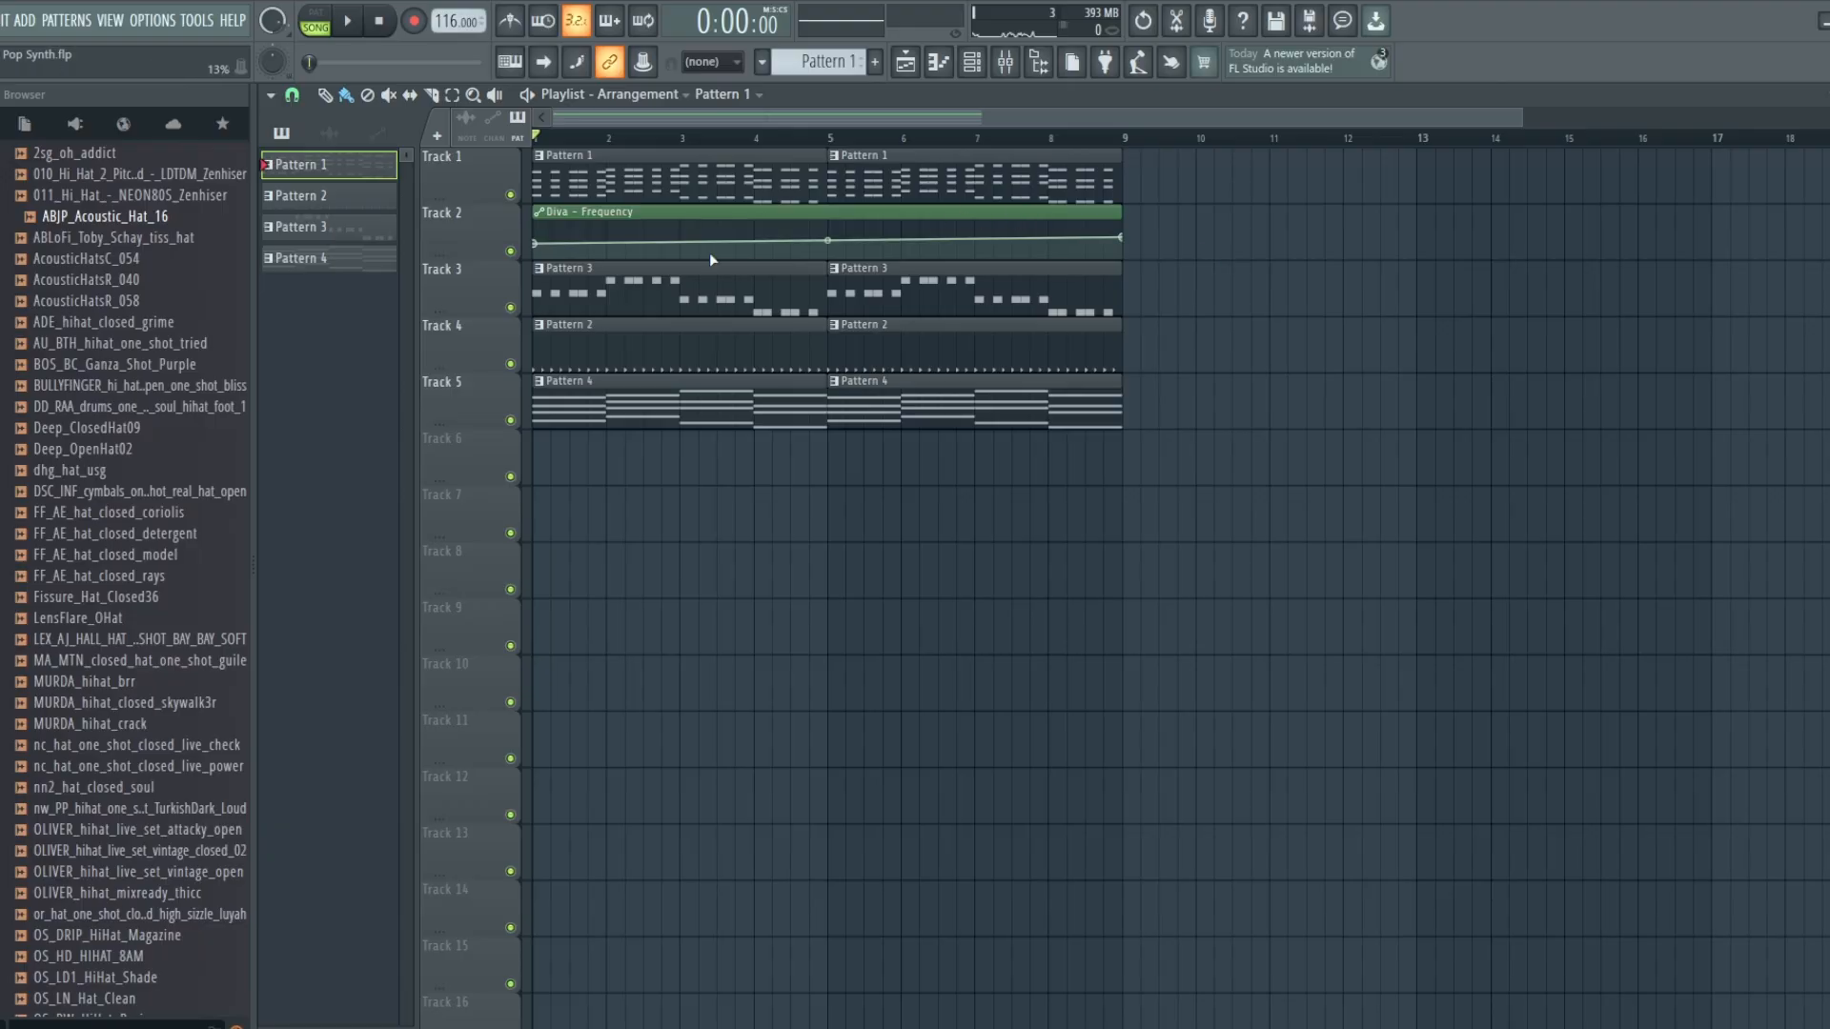
click(510, 308)
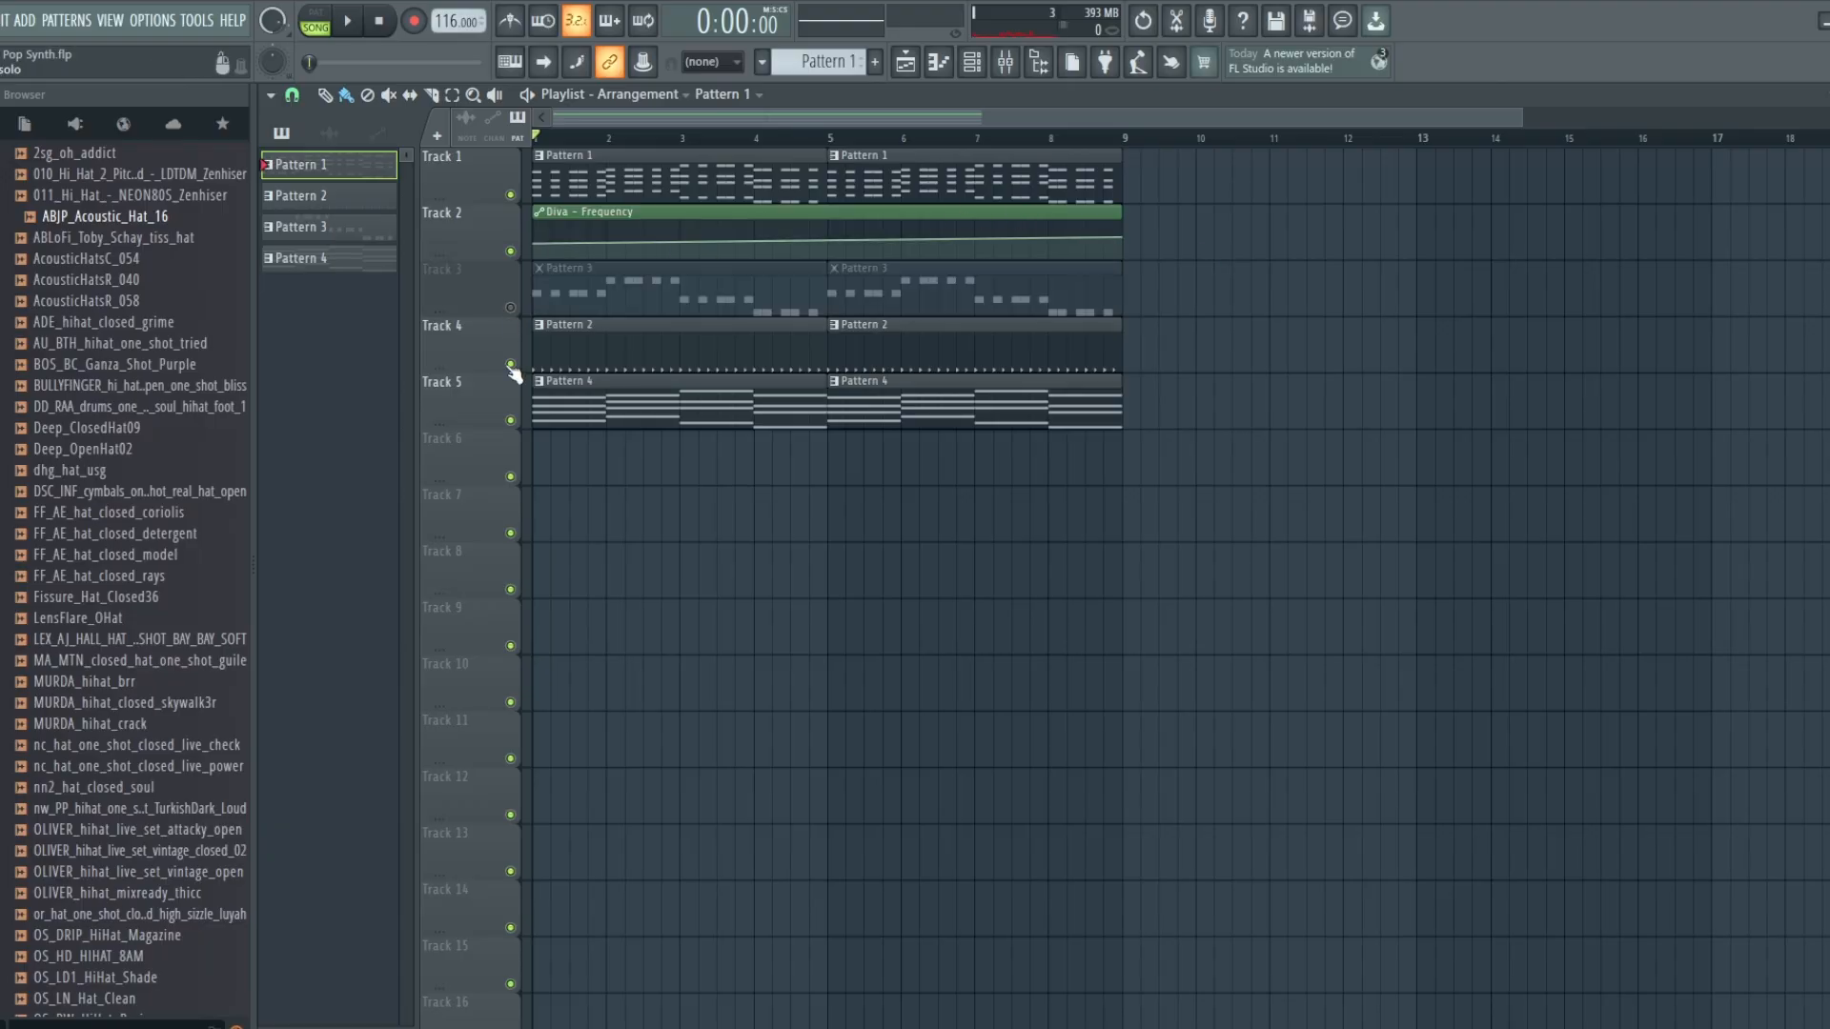
click(510, 365)
click(510, 420)
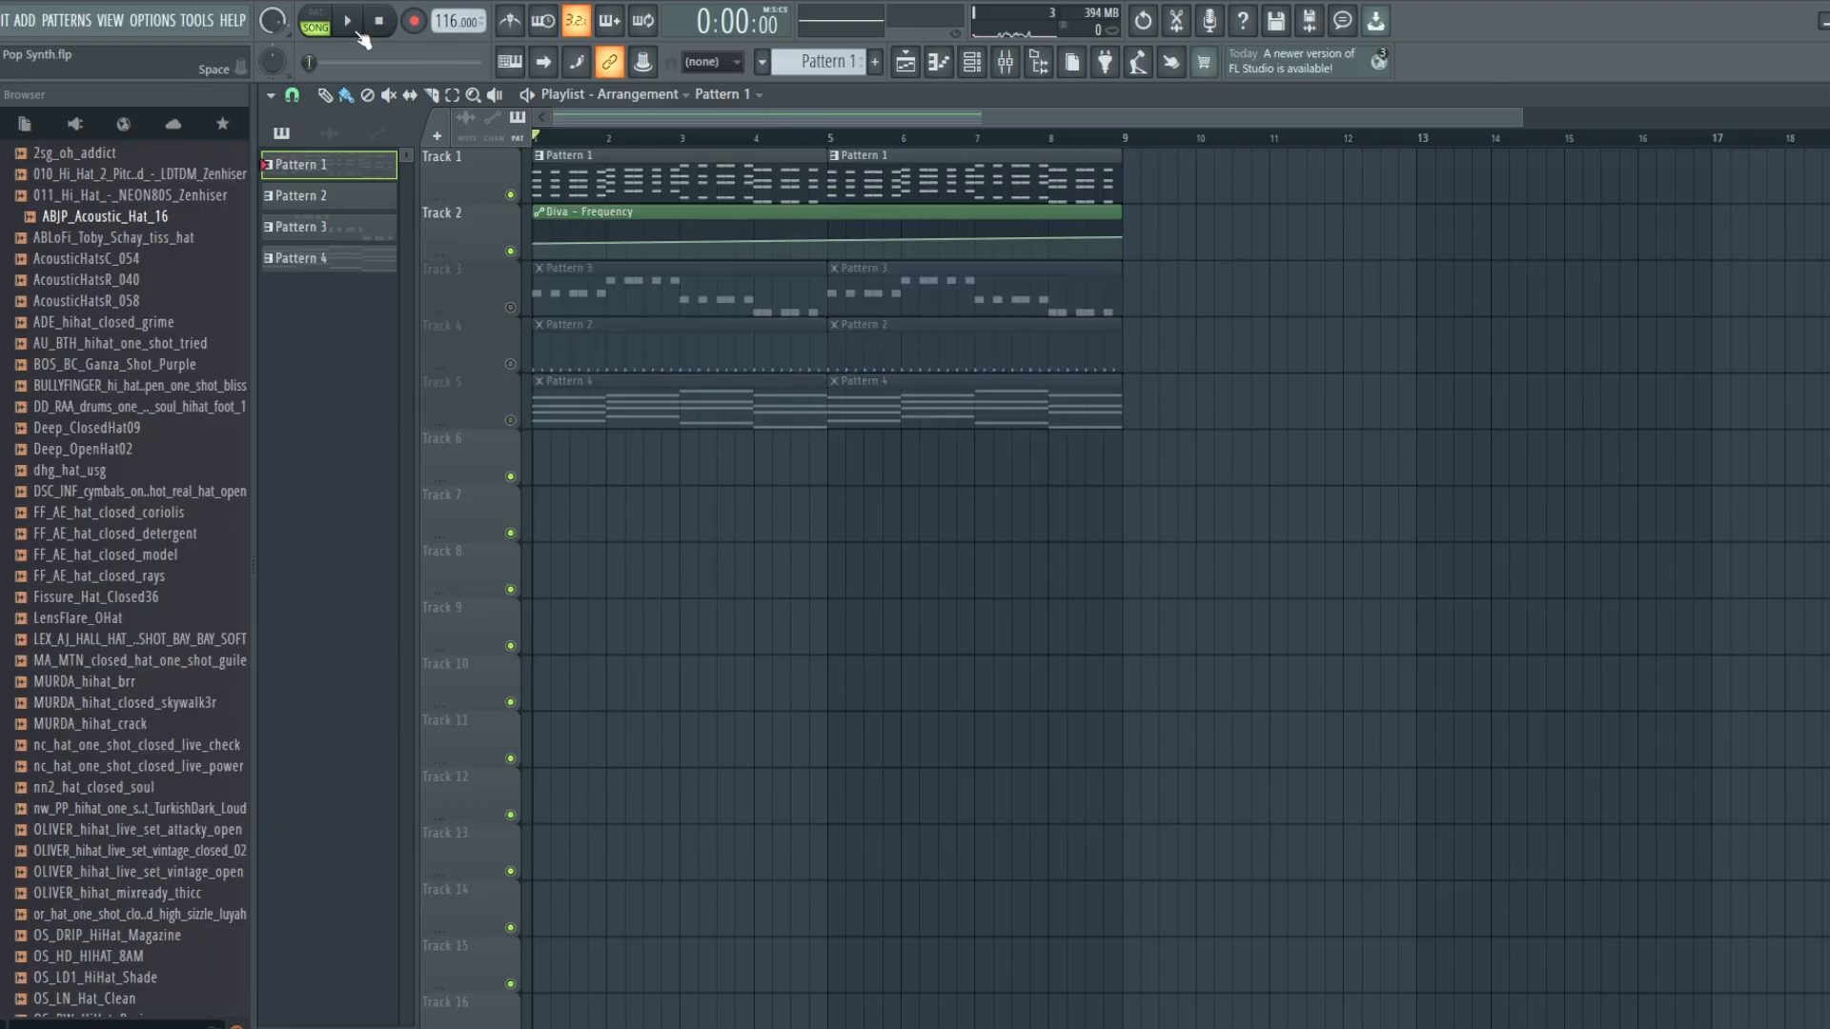
Play the unmuted chord and frequency automation tracks, jumping ahead to bar 8, and stop playback
click(350, 25)
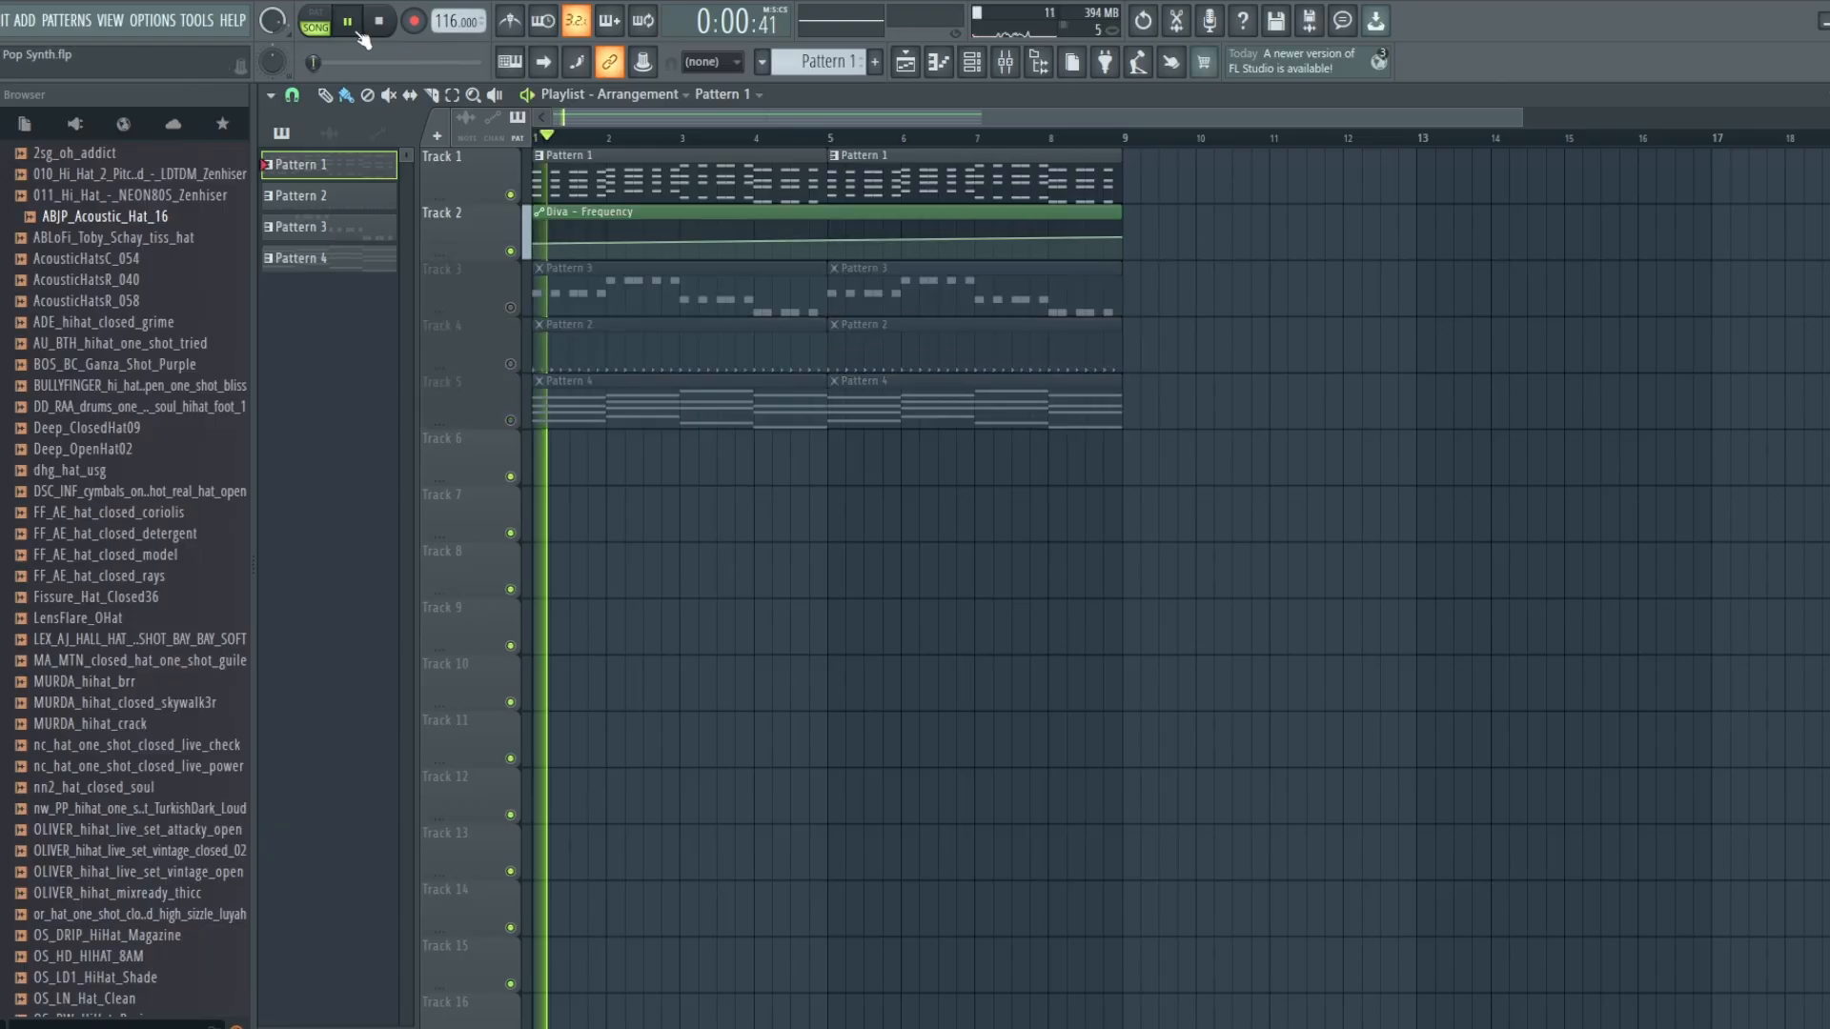
click(1048, 143)
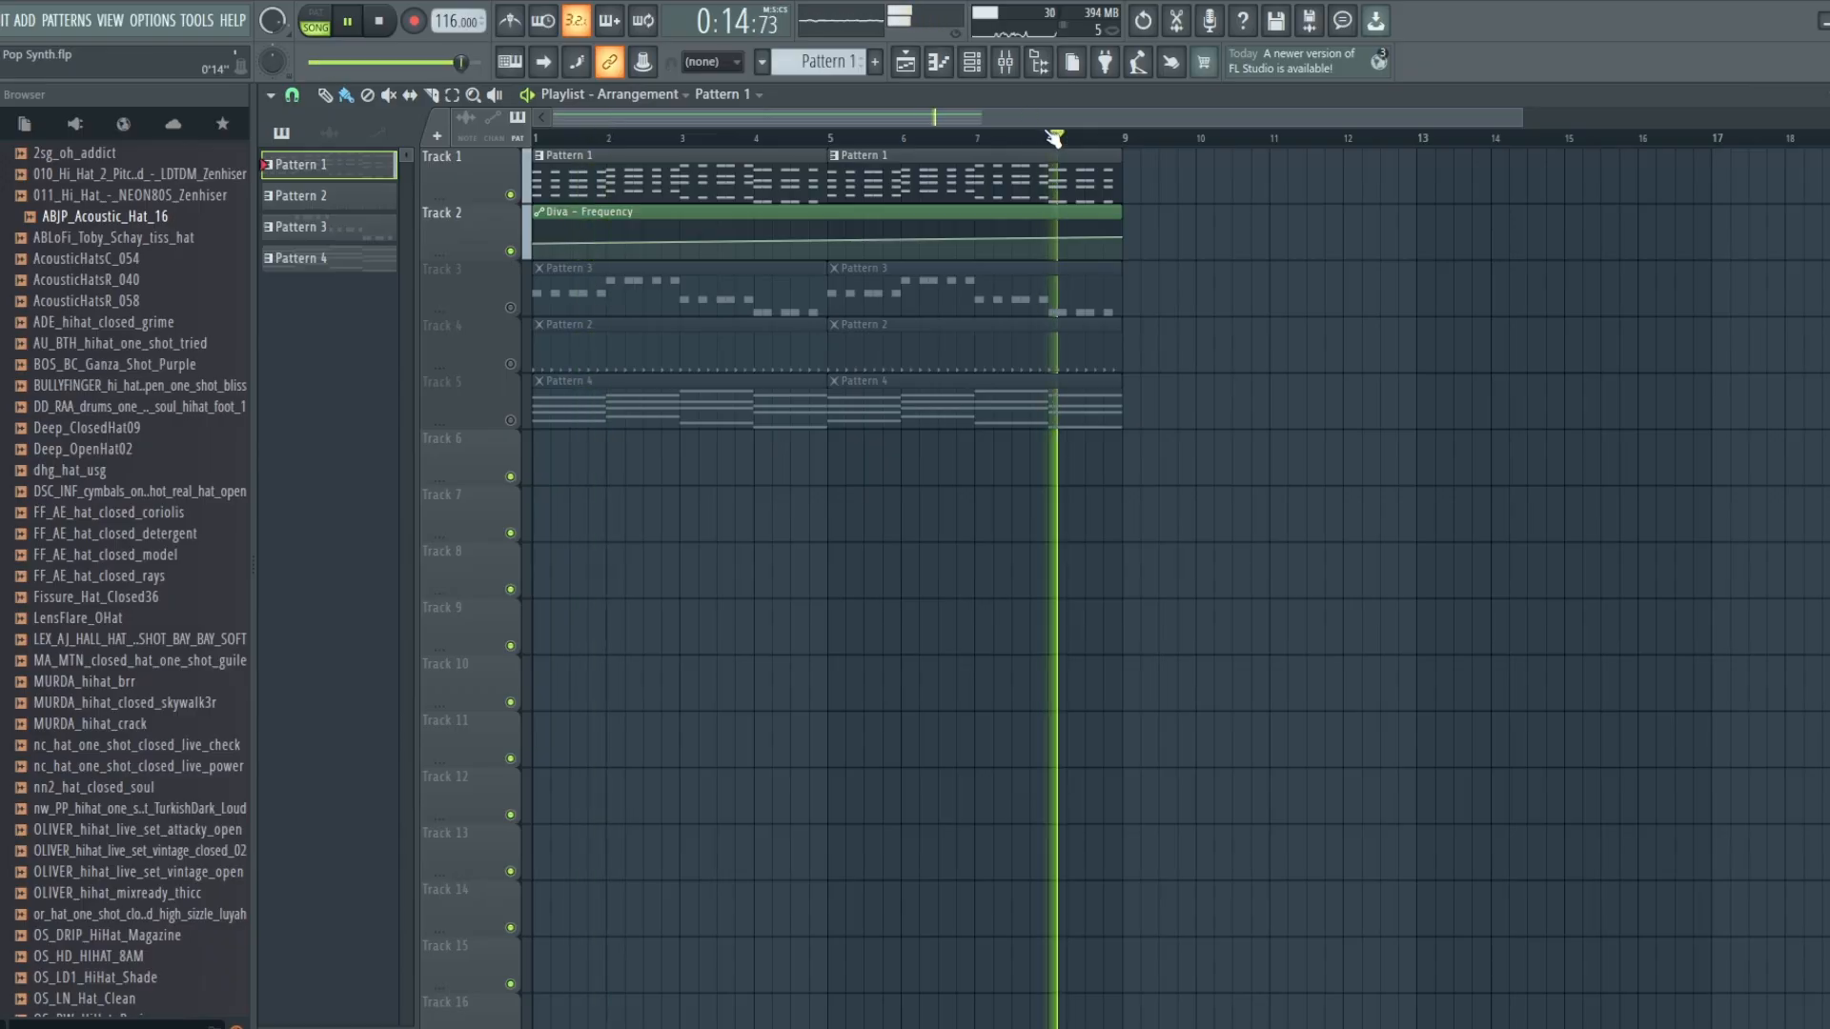
click(381, 22)
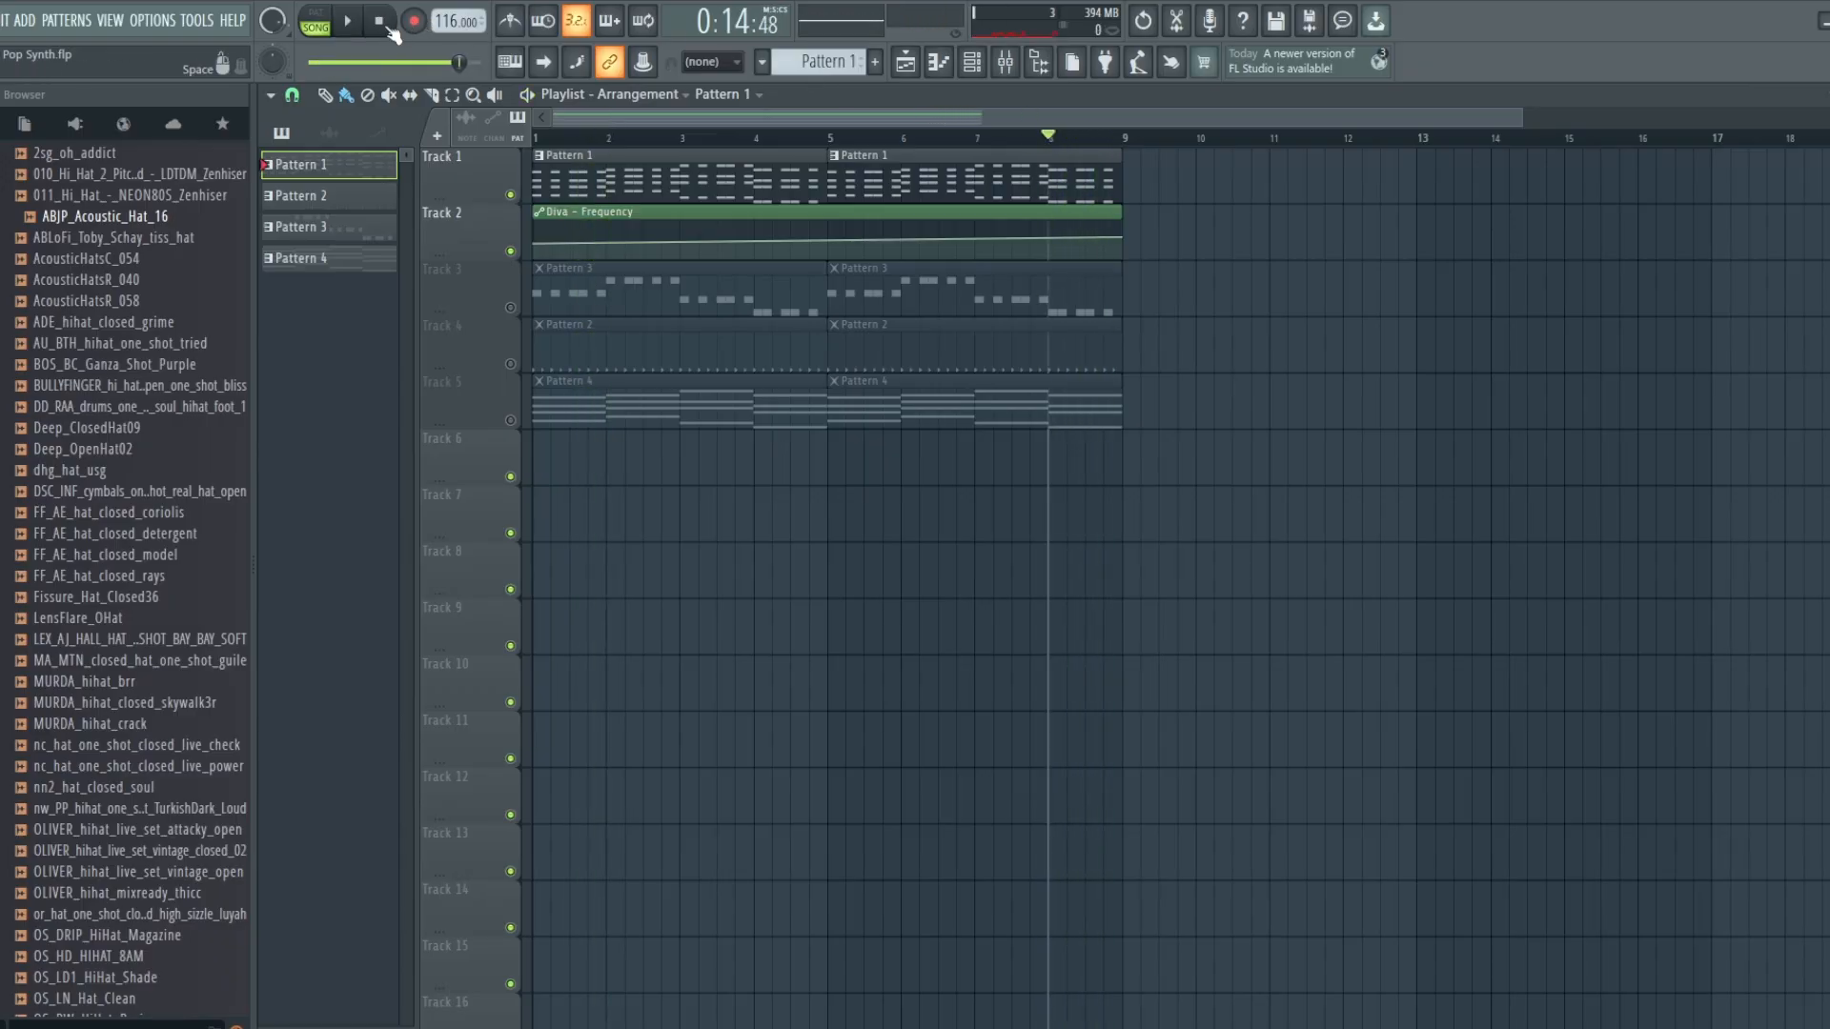
click(389, 29)
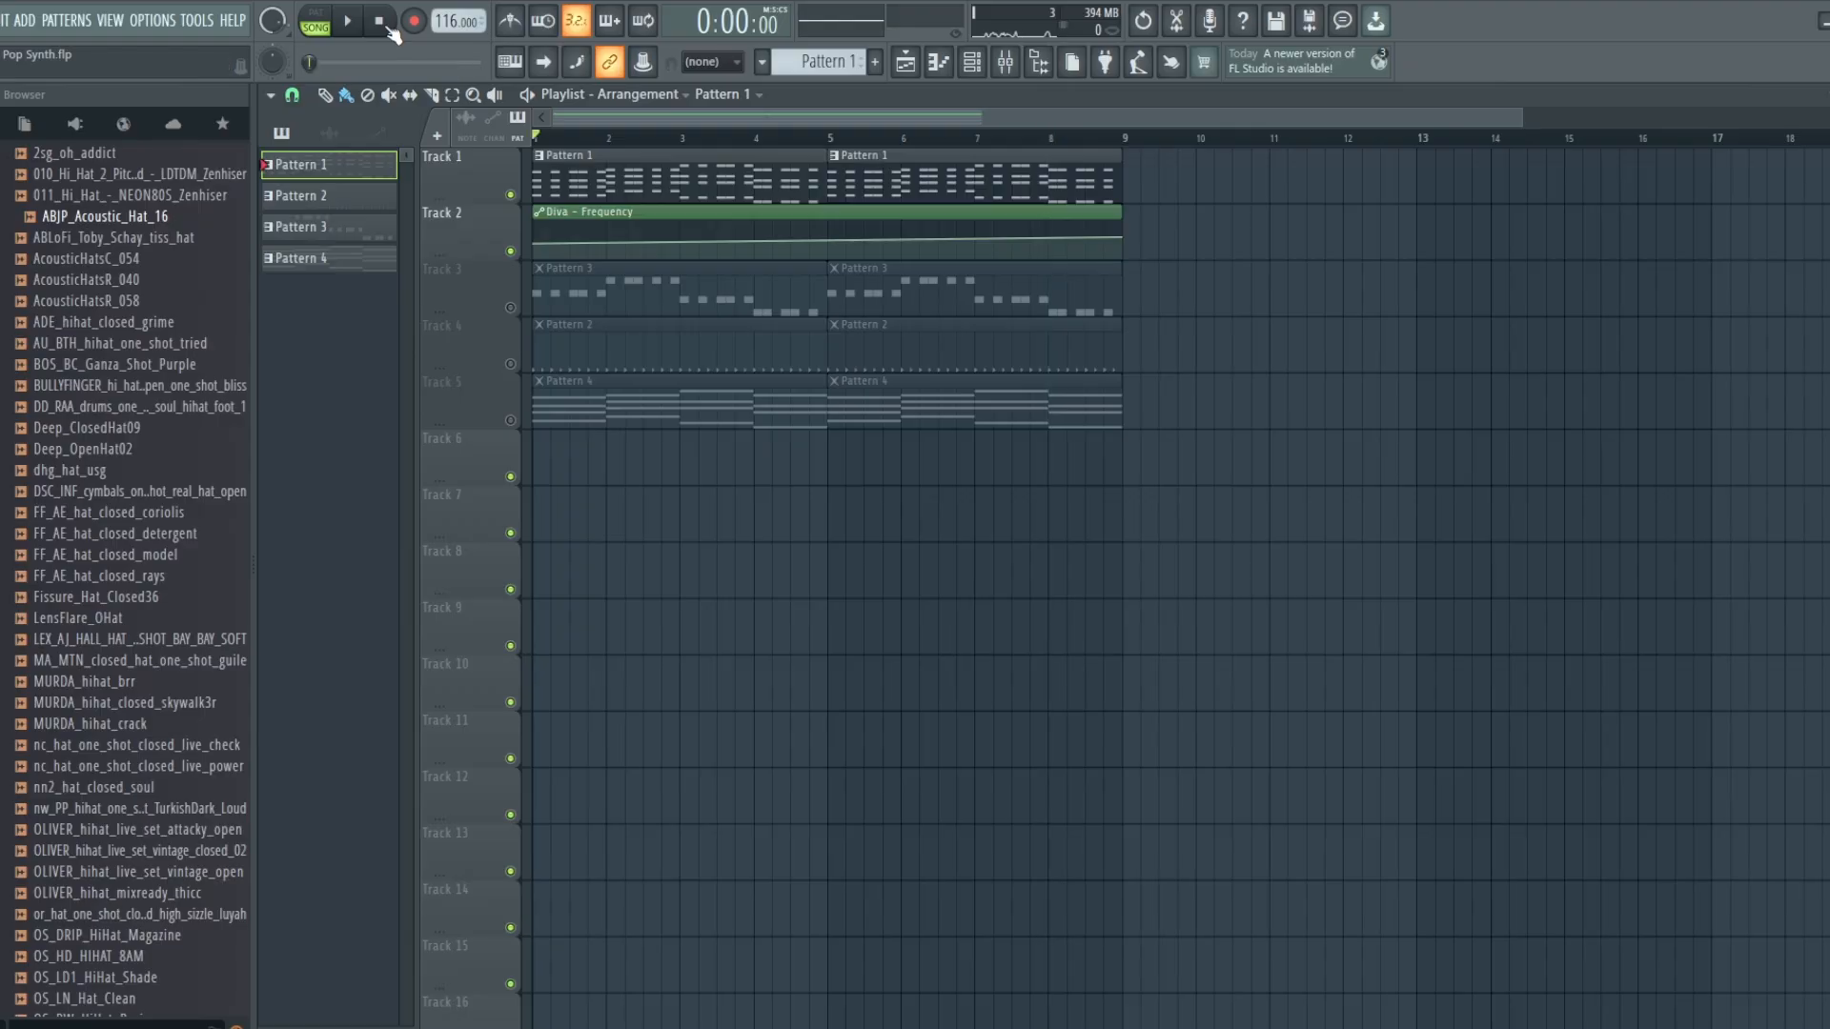
Open the first Diva instrument from the channel rack to view its settings
click(974, 64)
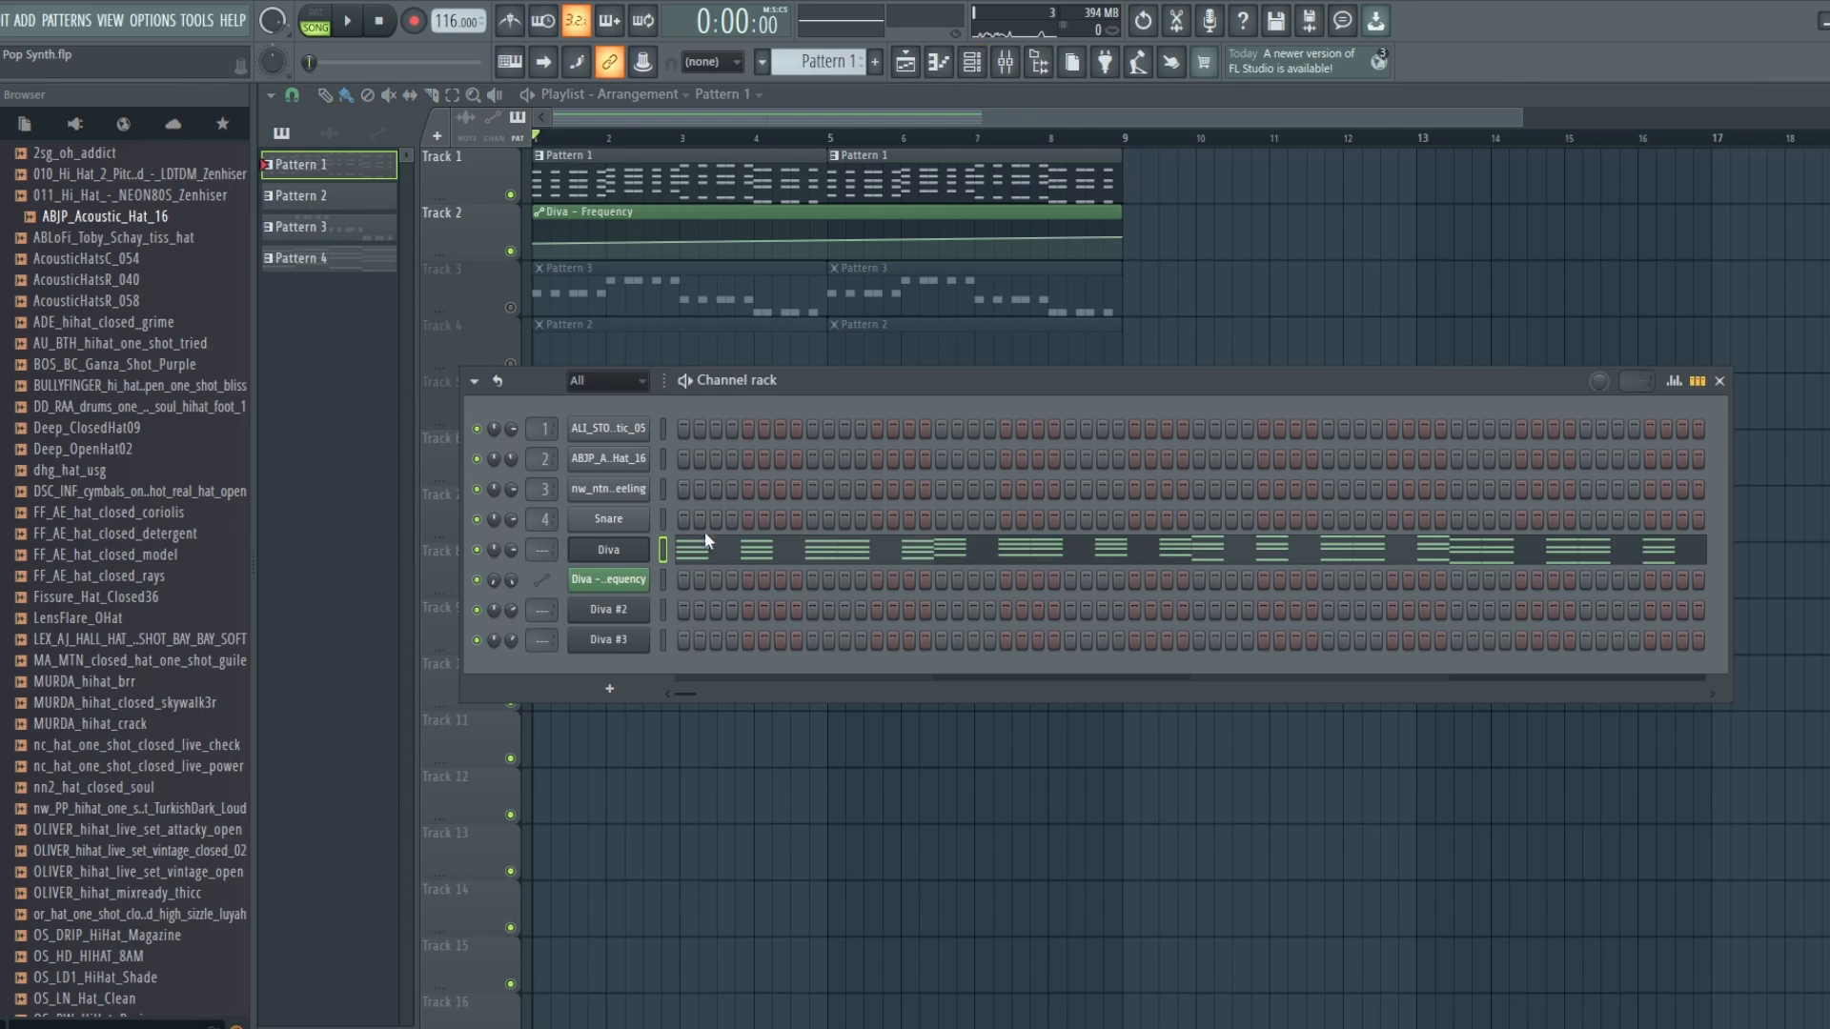
click(625, 553)
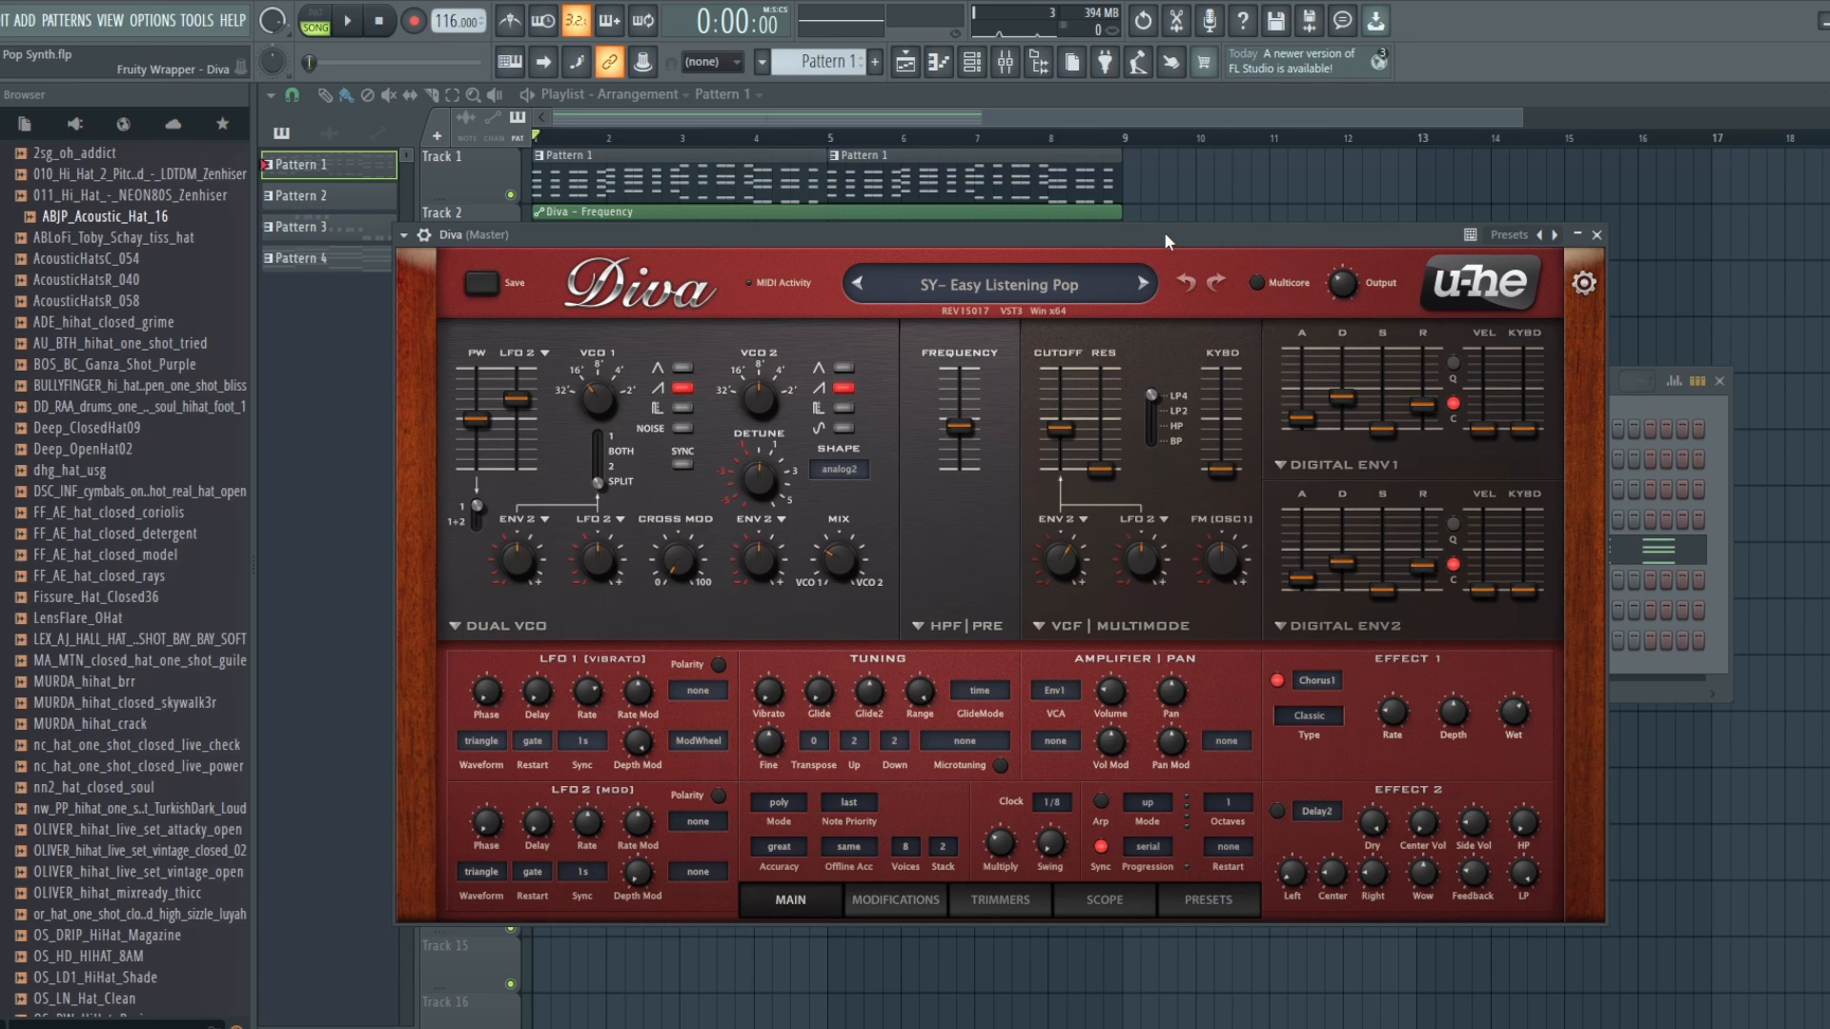
Return to the Playlist and unmute Tracks 3, 4 and 5
click(1094, 110)
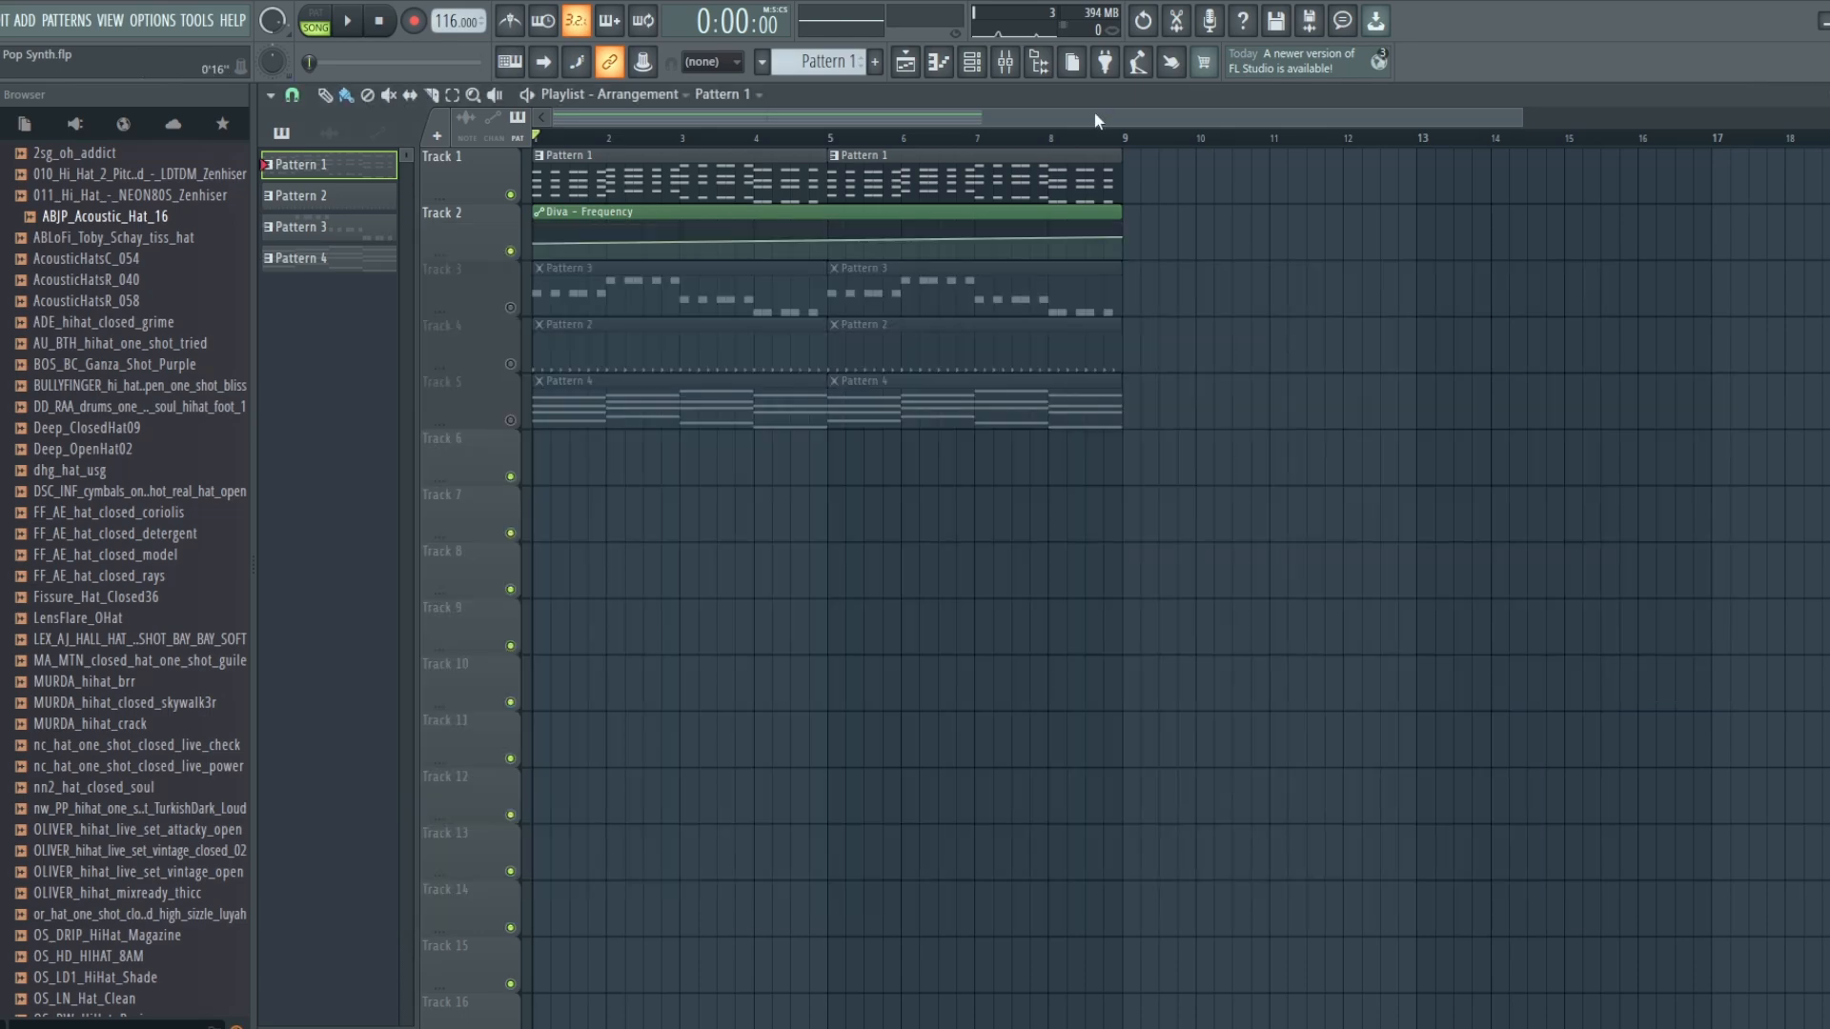
click(509, 308)
click(510, 365)
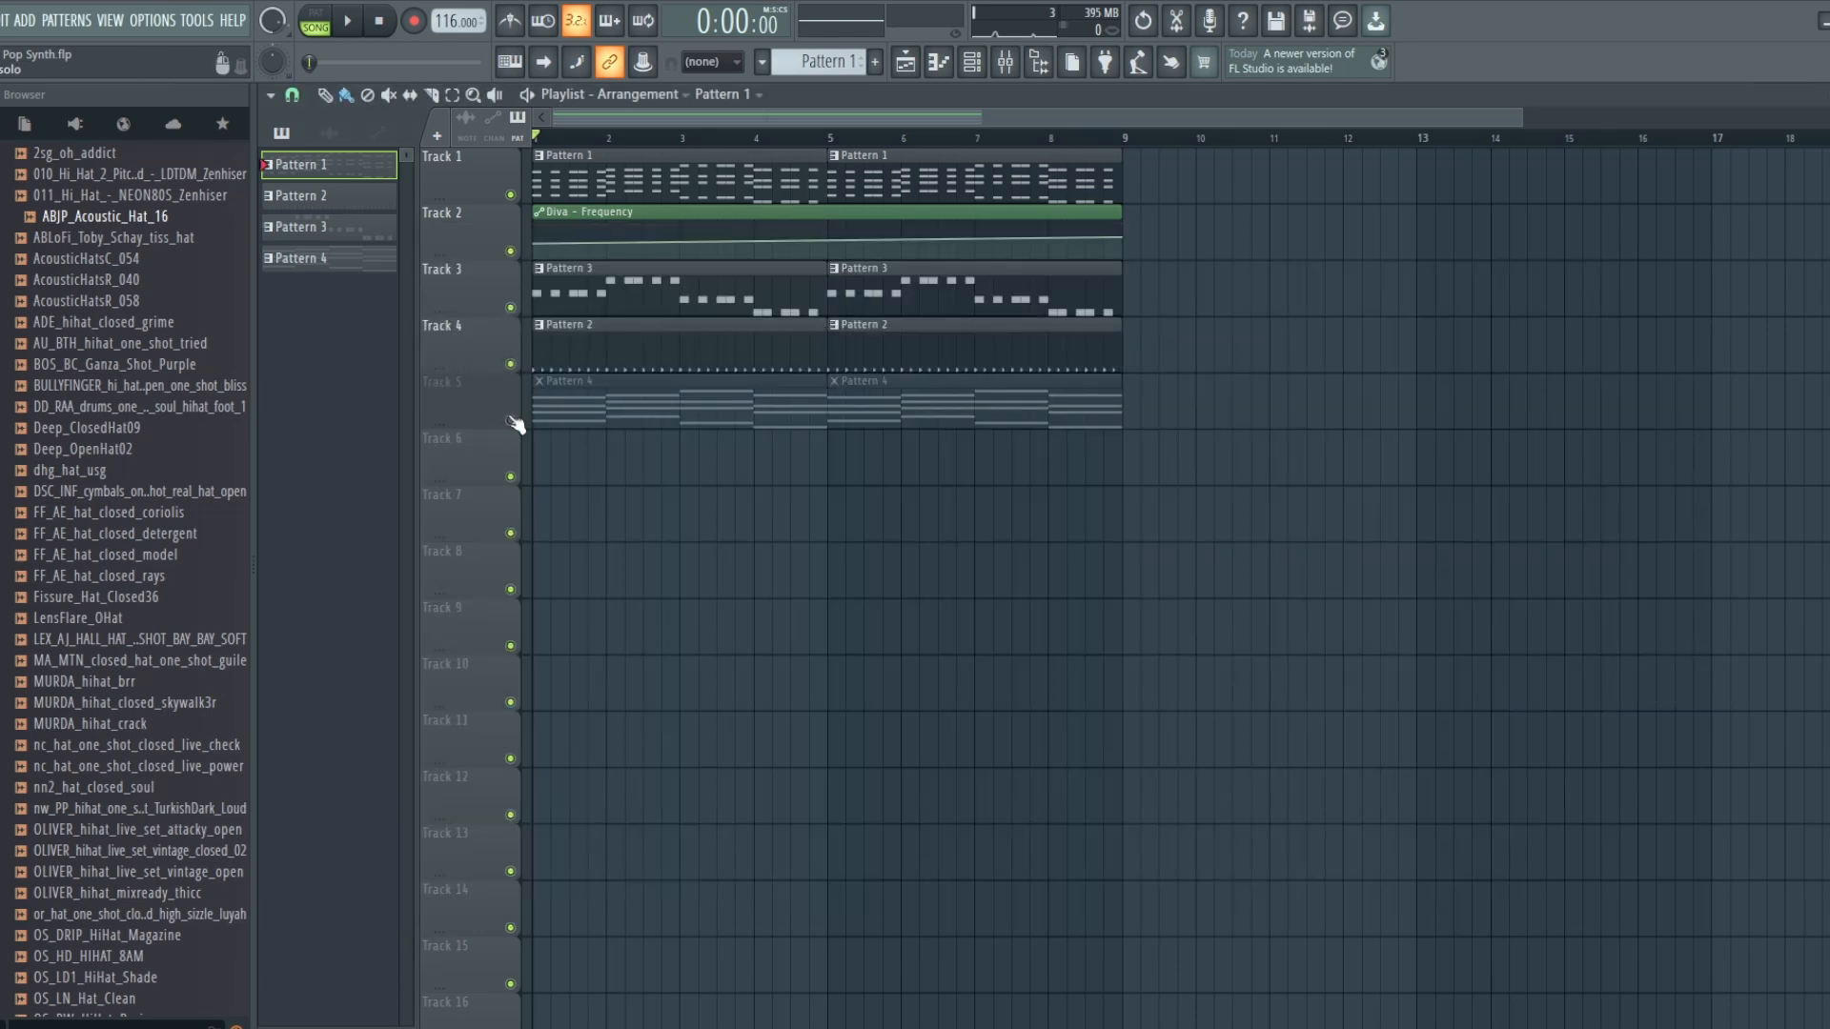
click(511, 421)
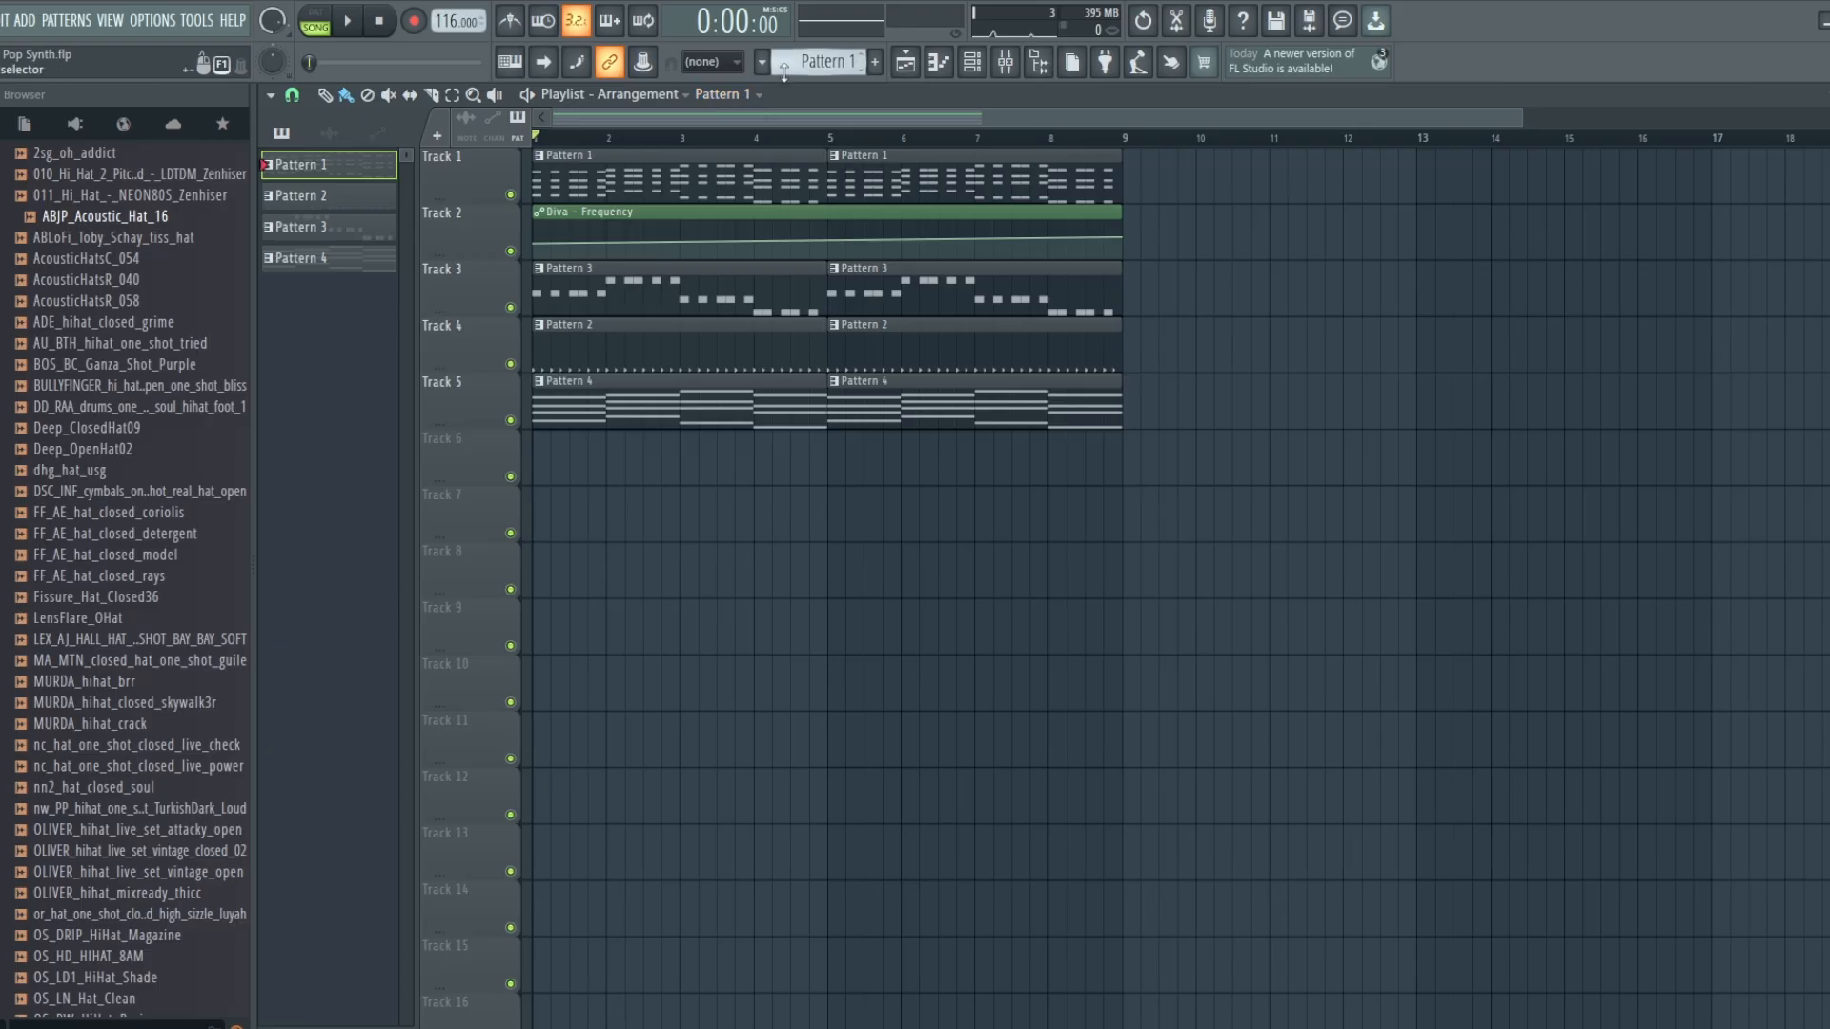
Select Pattern 3 and view the main synth page of Diva #2 from the channel rack
scroll(784, 71, down, 2)
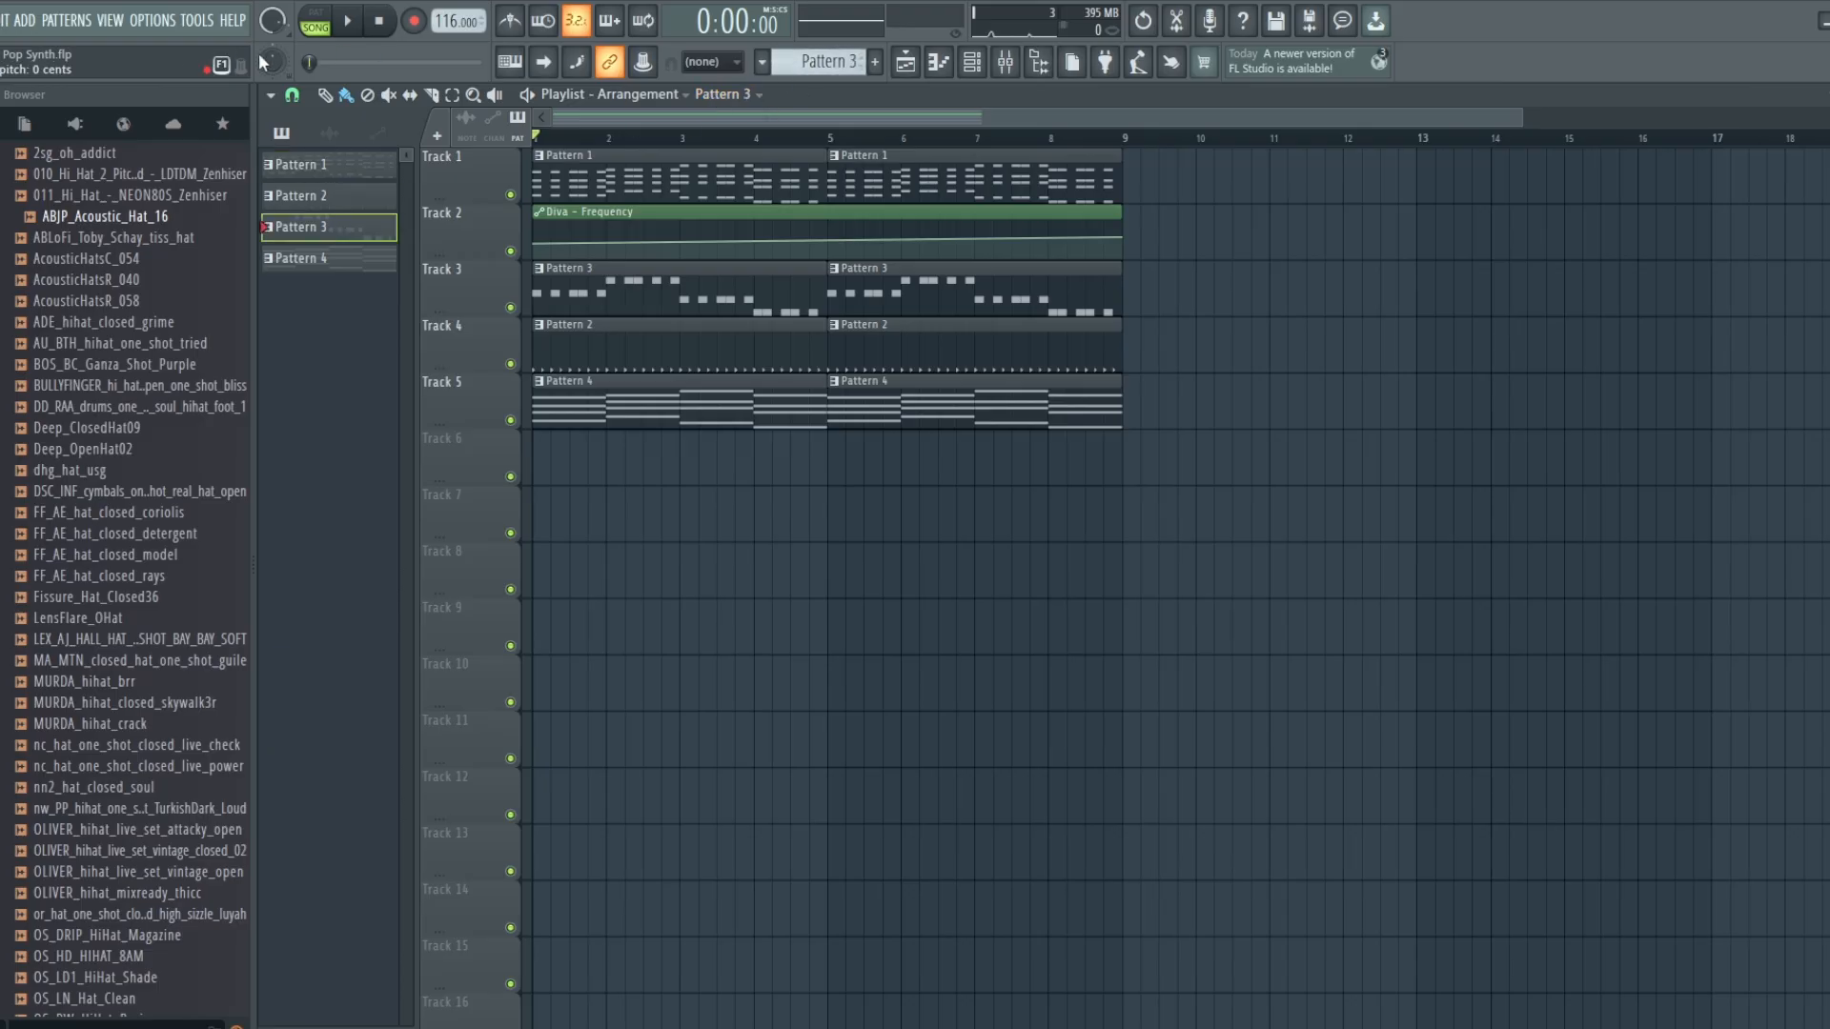
click(972, 62)
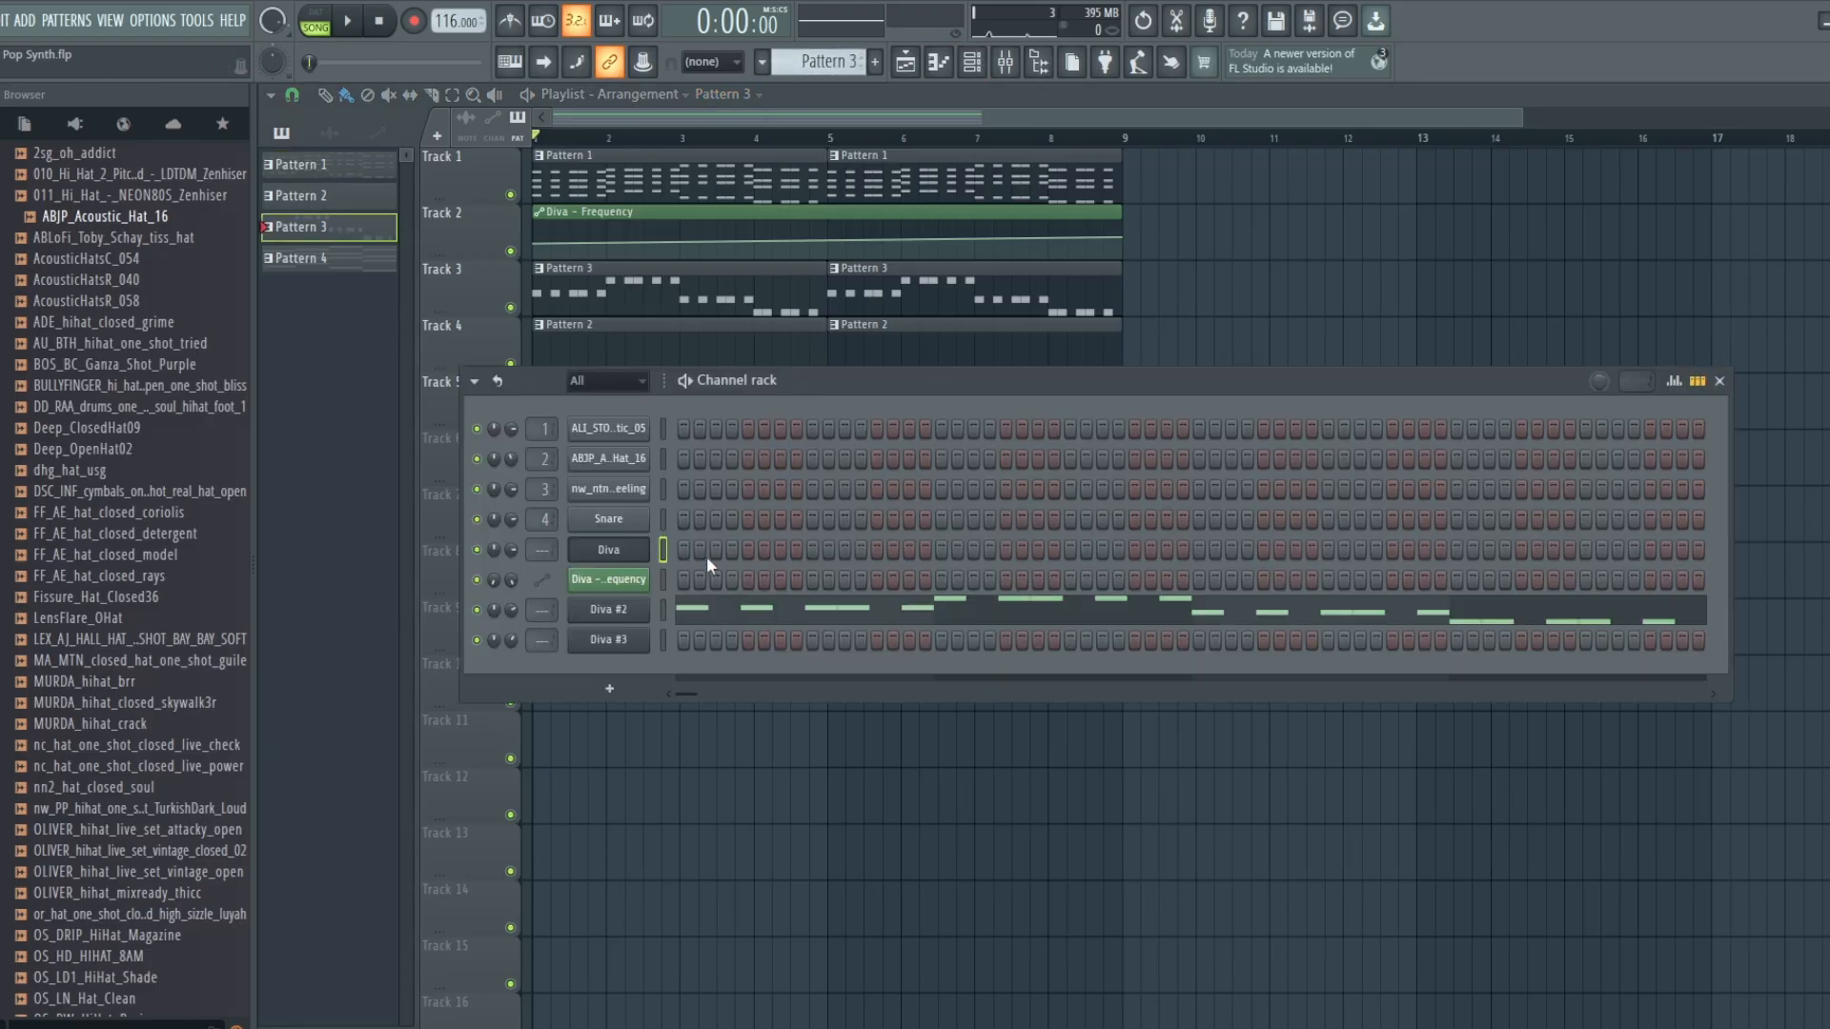
click(610, 610)
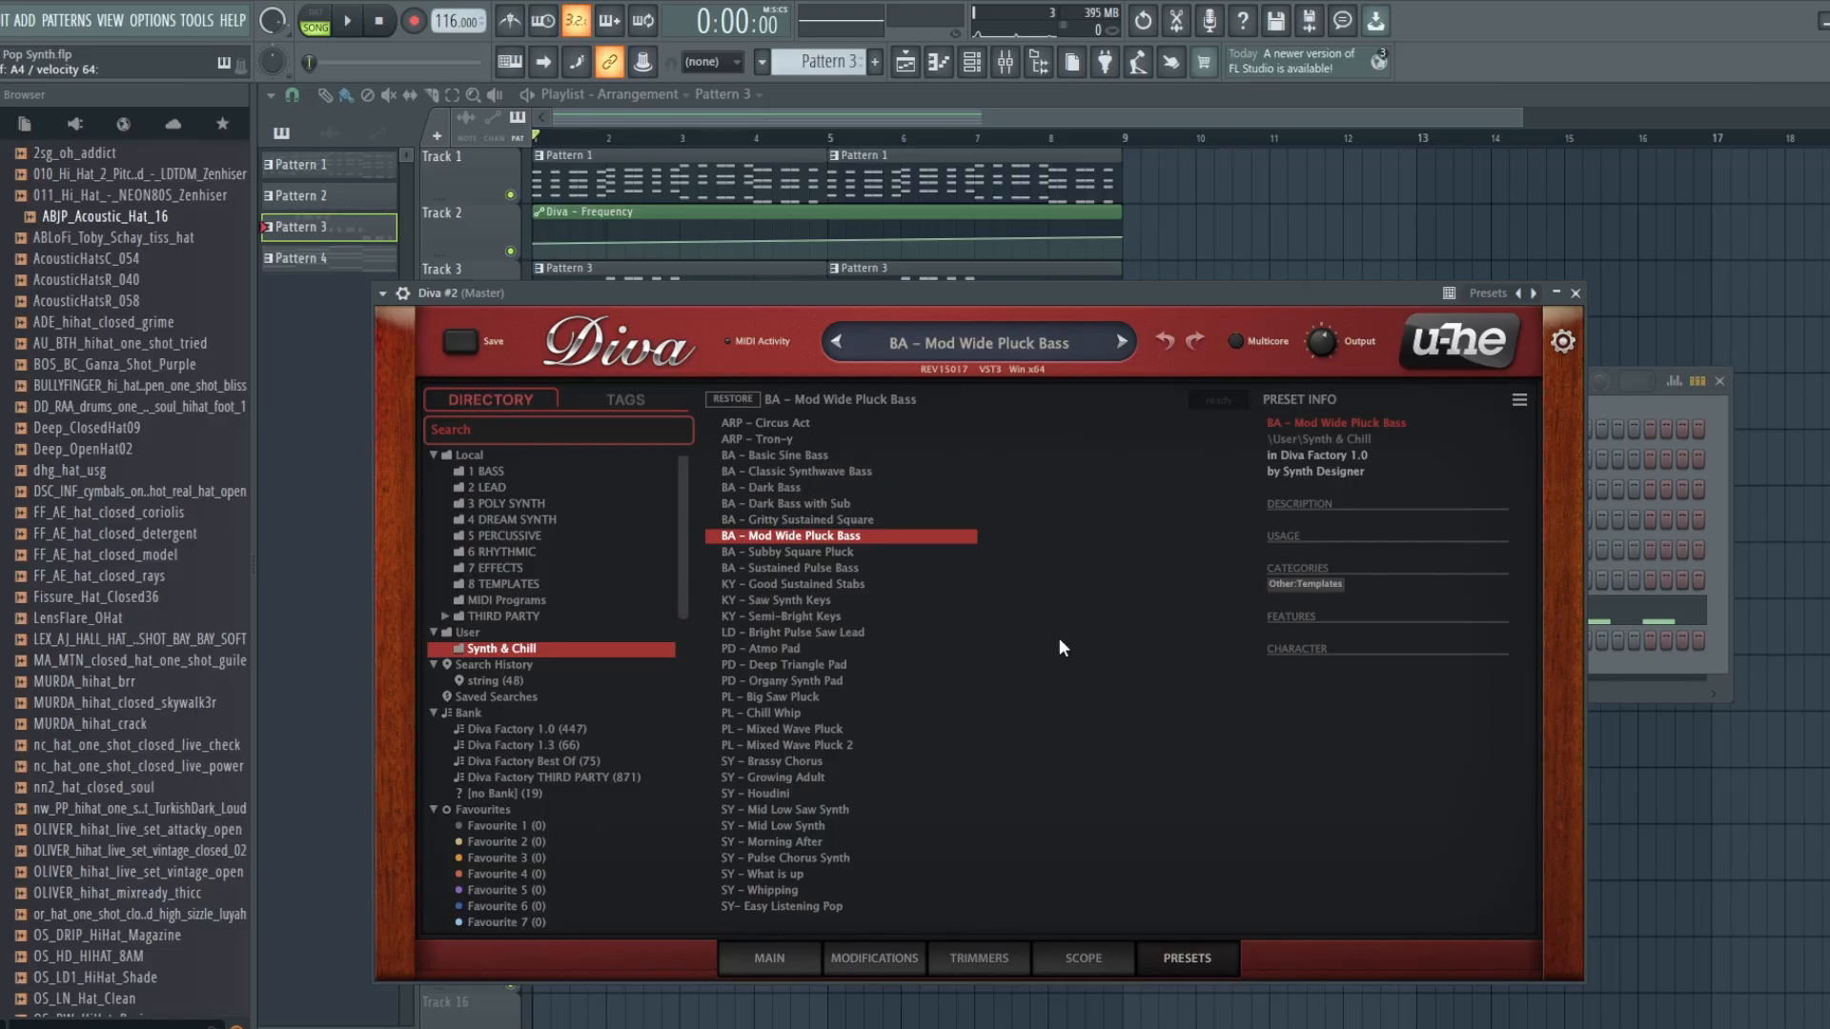
click(764, 957)
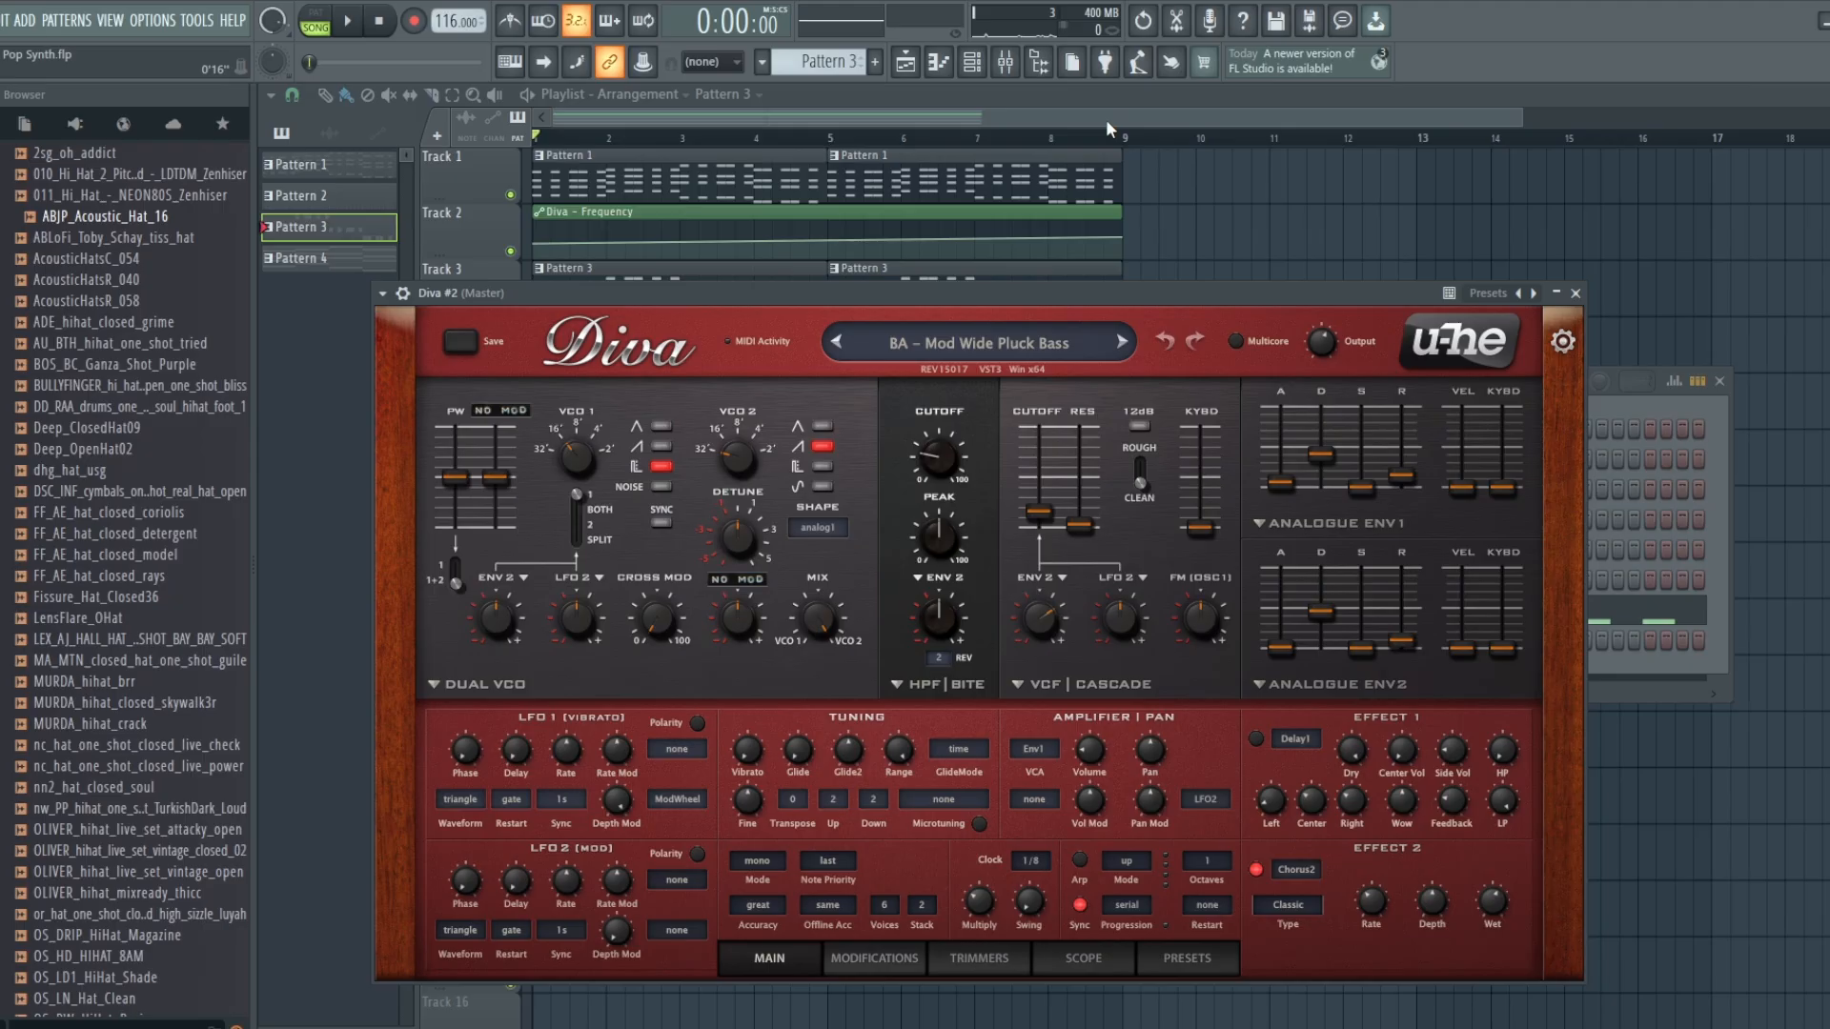
key(Escape)
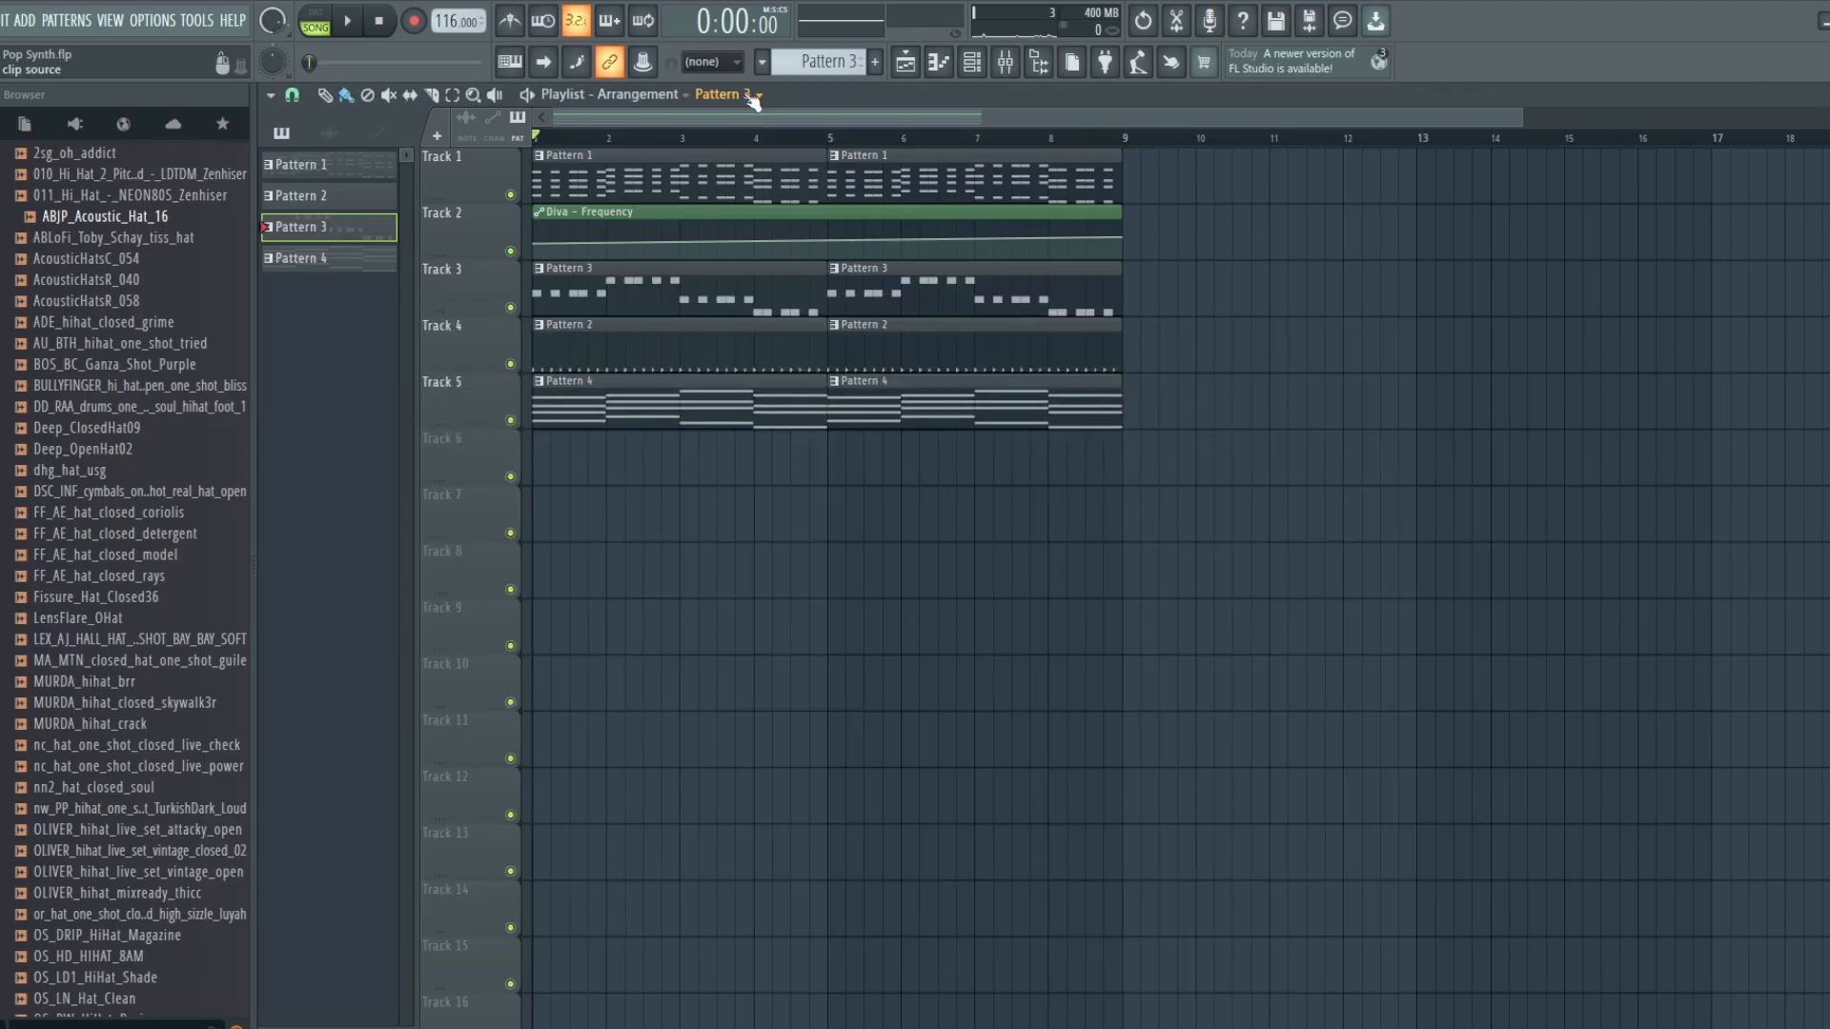
Select Pattern 2 and show its drum steps in the channel rack
click(797, 65)
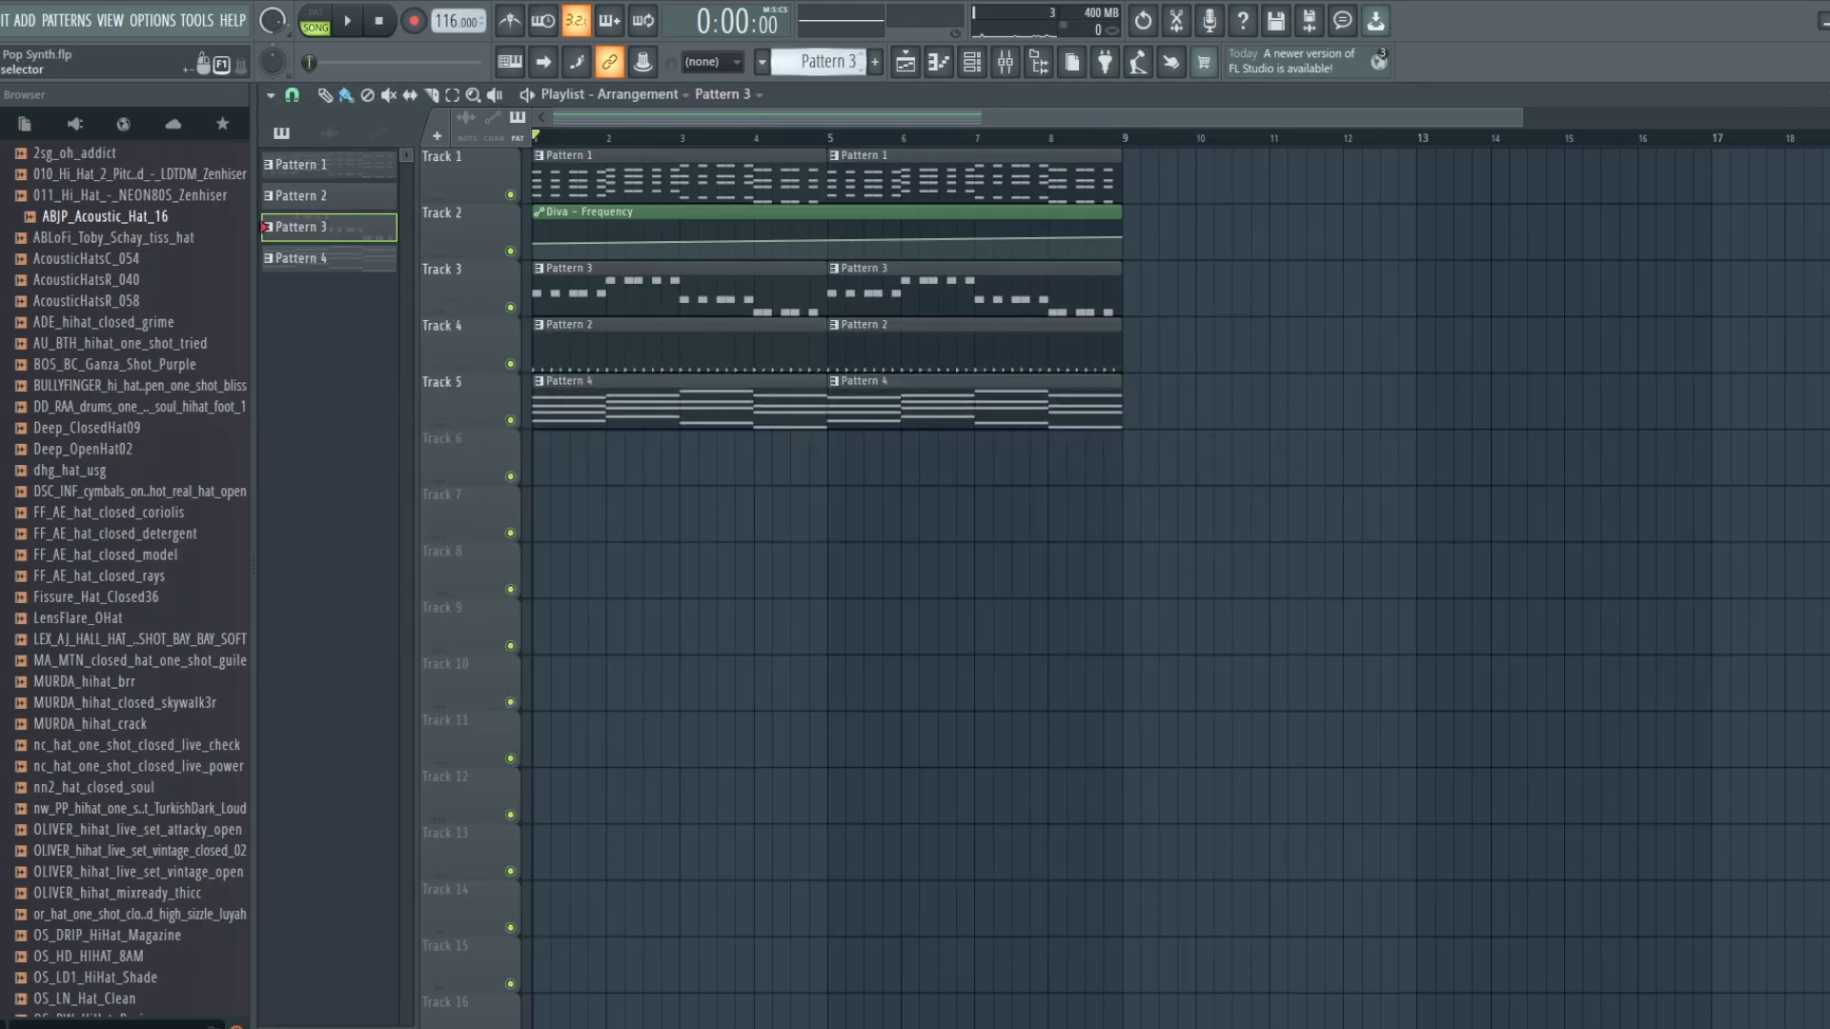
drag(798, 65, 797, 78)
click(973, 75)
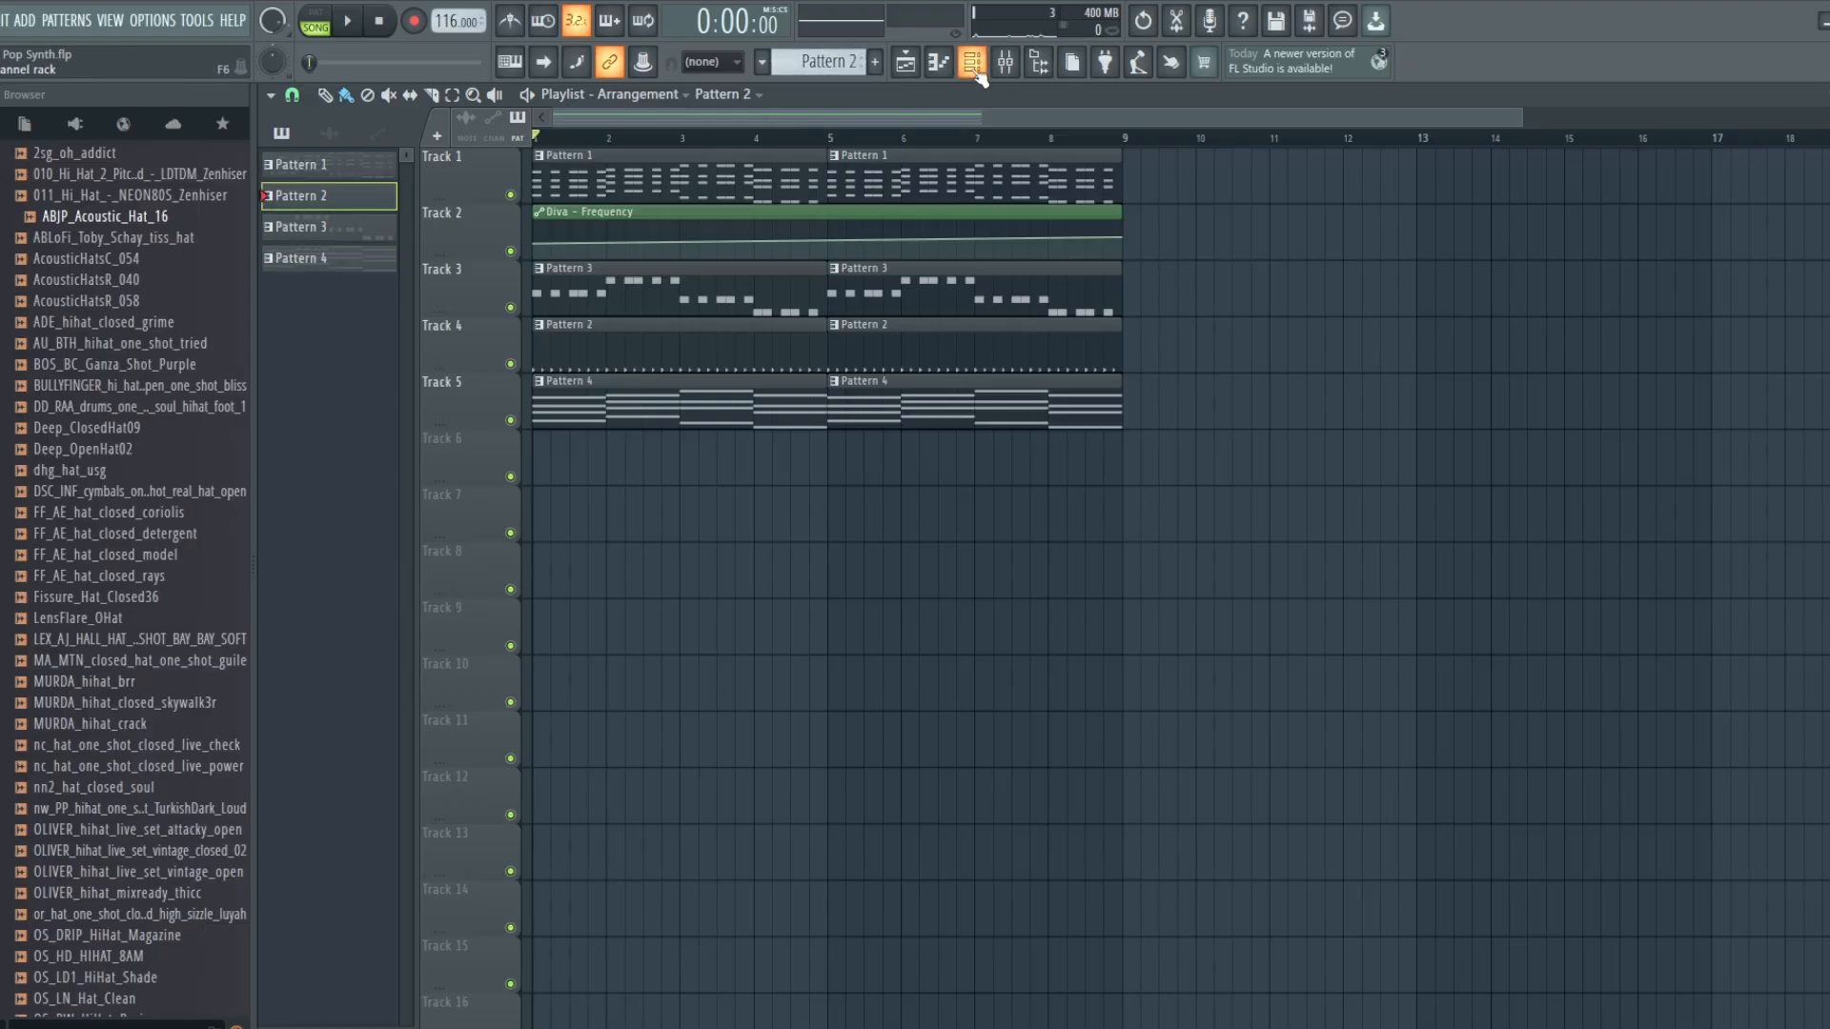
click(973, 76)
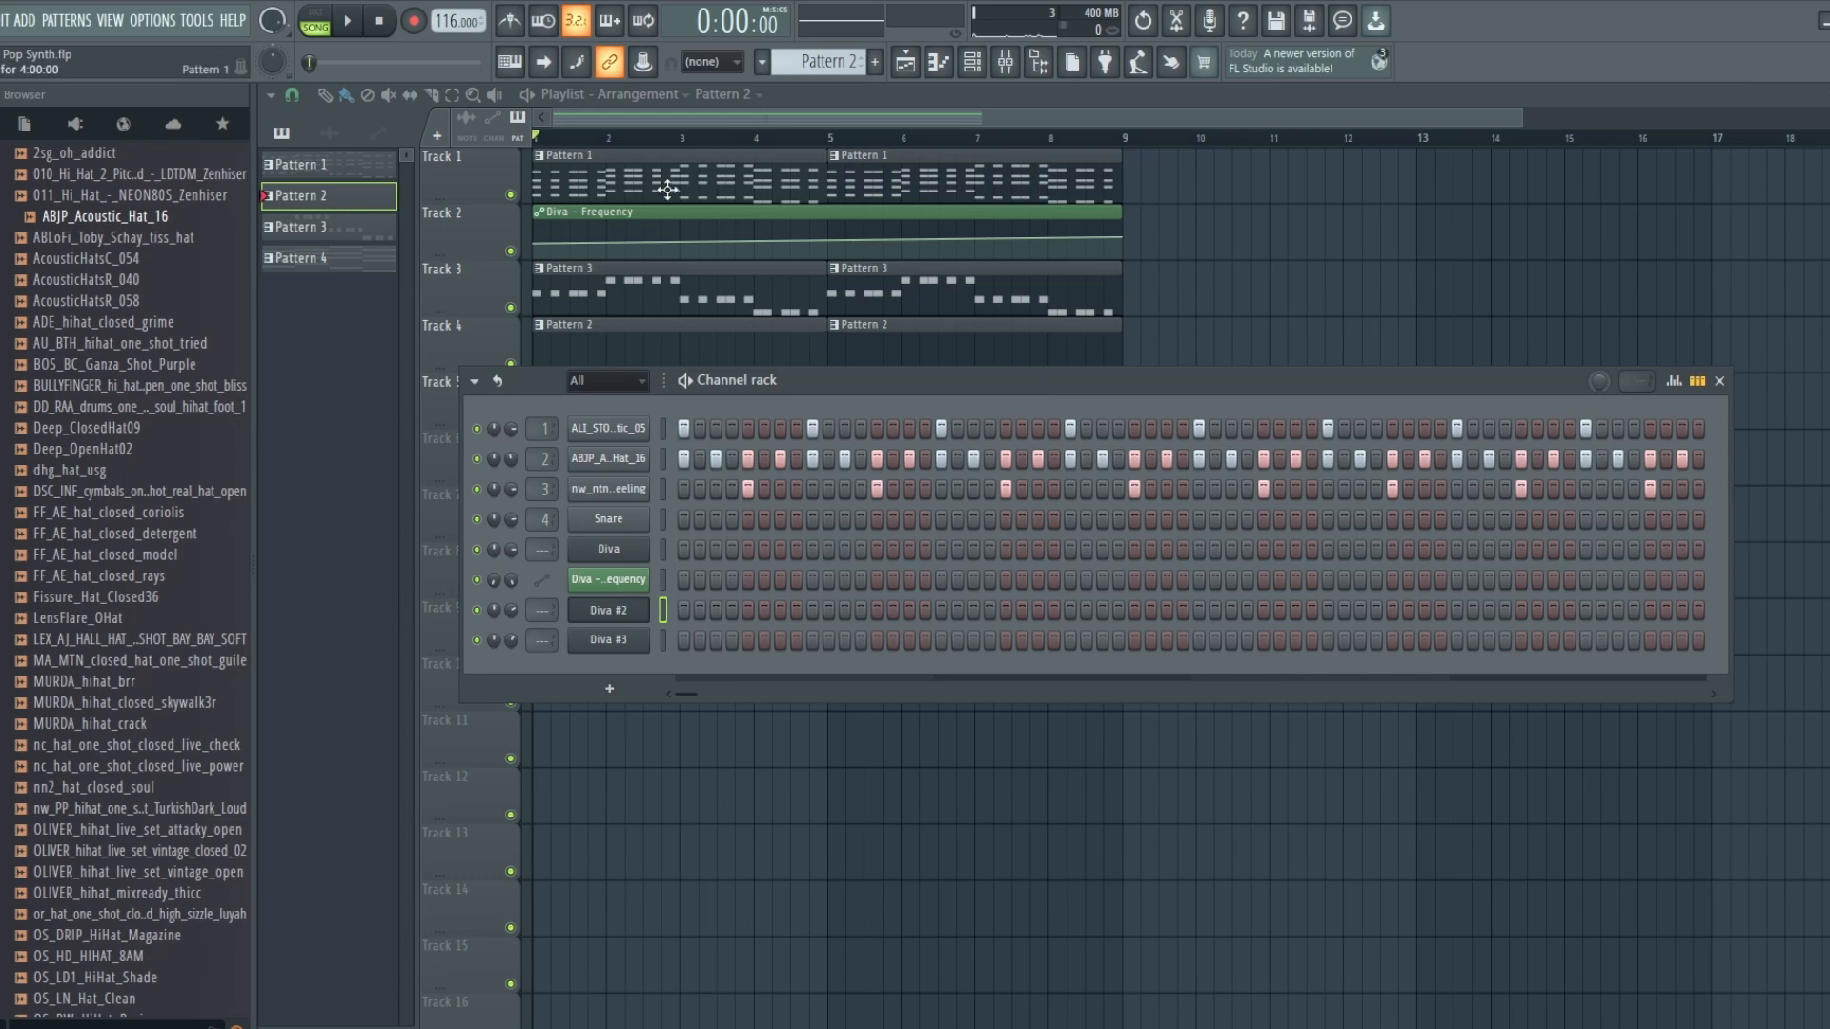
Play the Pattern 2 drums in pattern mode and stop playback
click(315, 14)
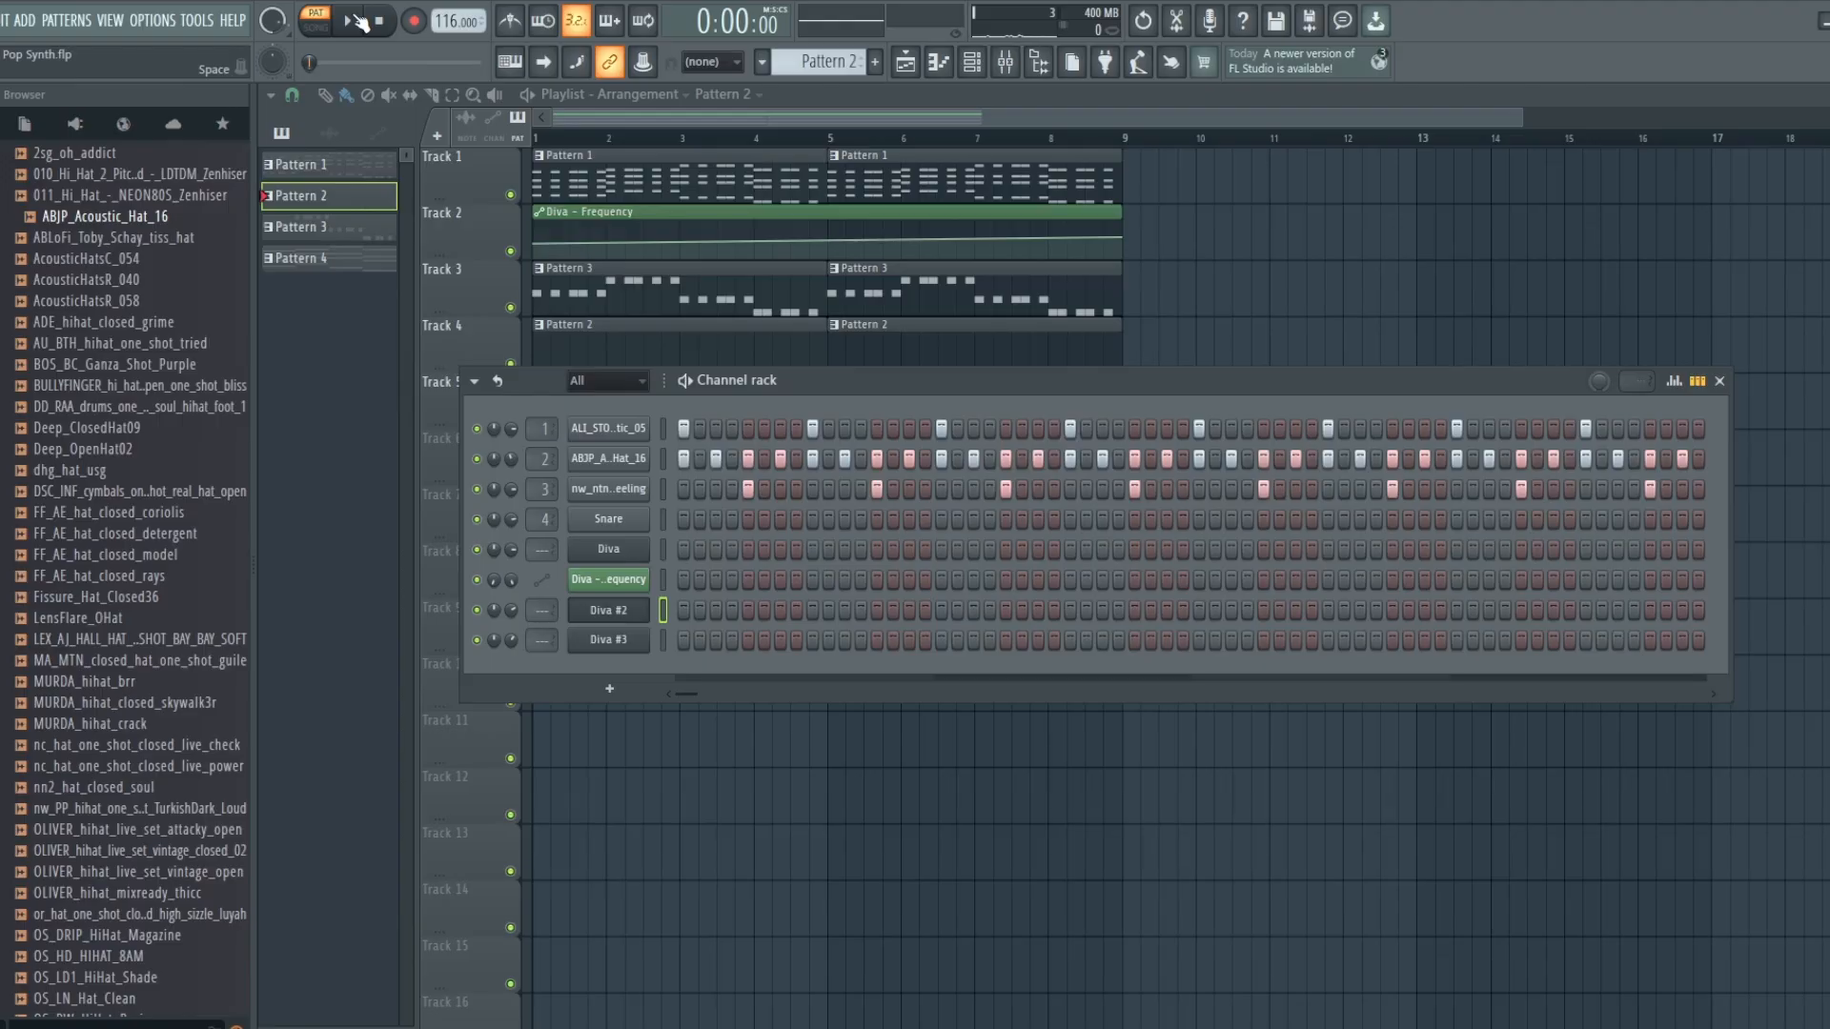
click(355, 21)
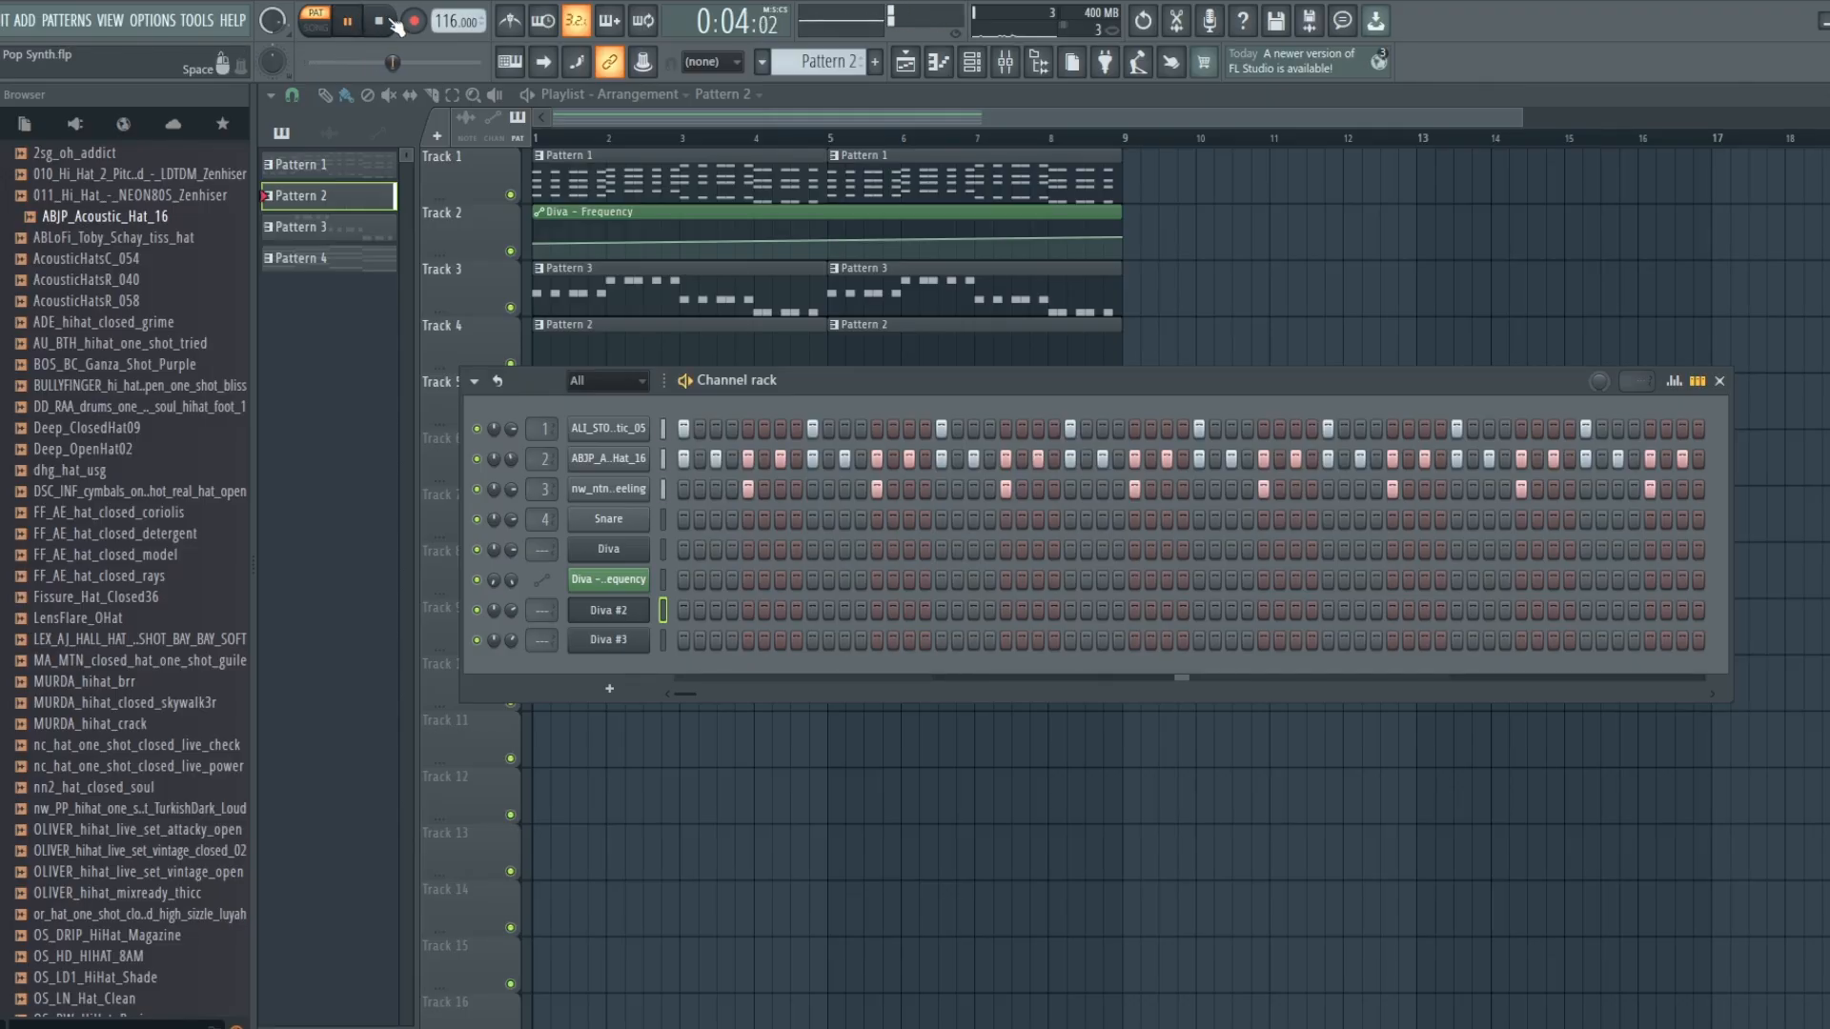
click(391, 21)
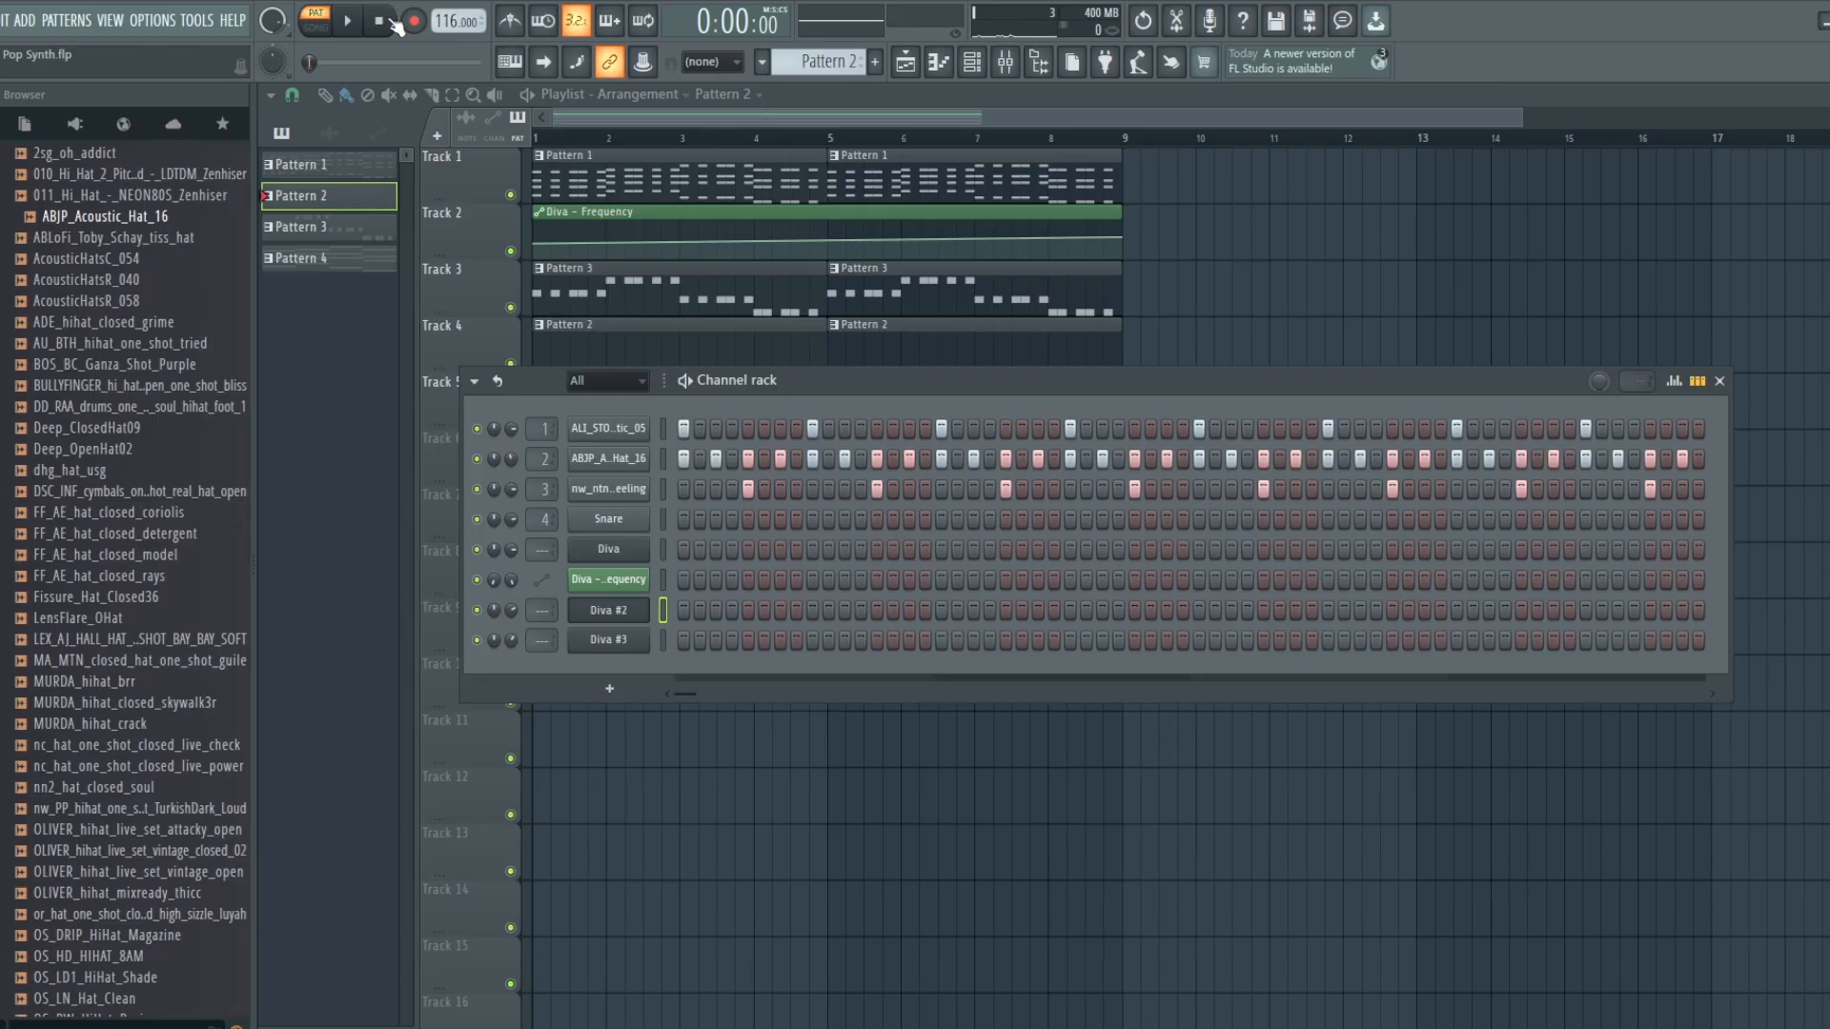
Open the sampler settings of the nw_ntn_snare_one_shot_synthetic_feeling channel
click(611, 489)
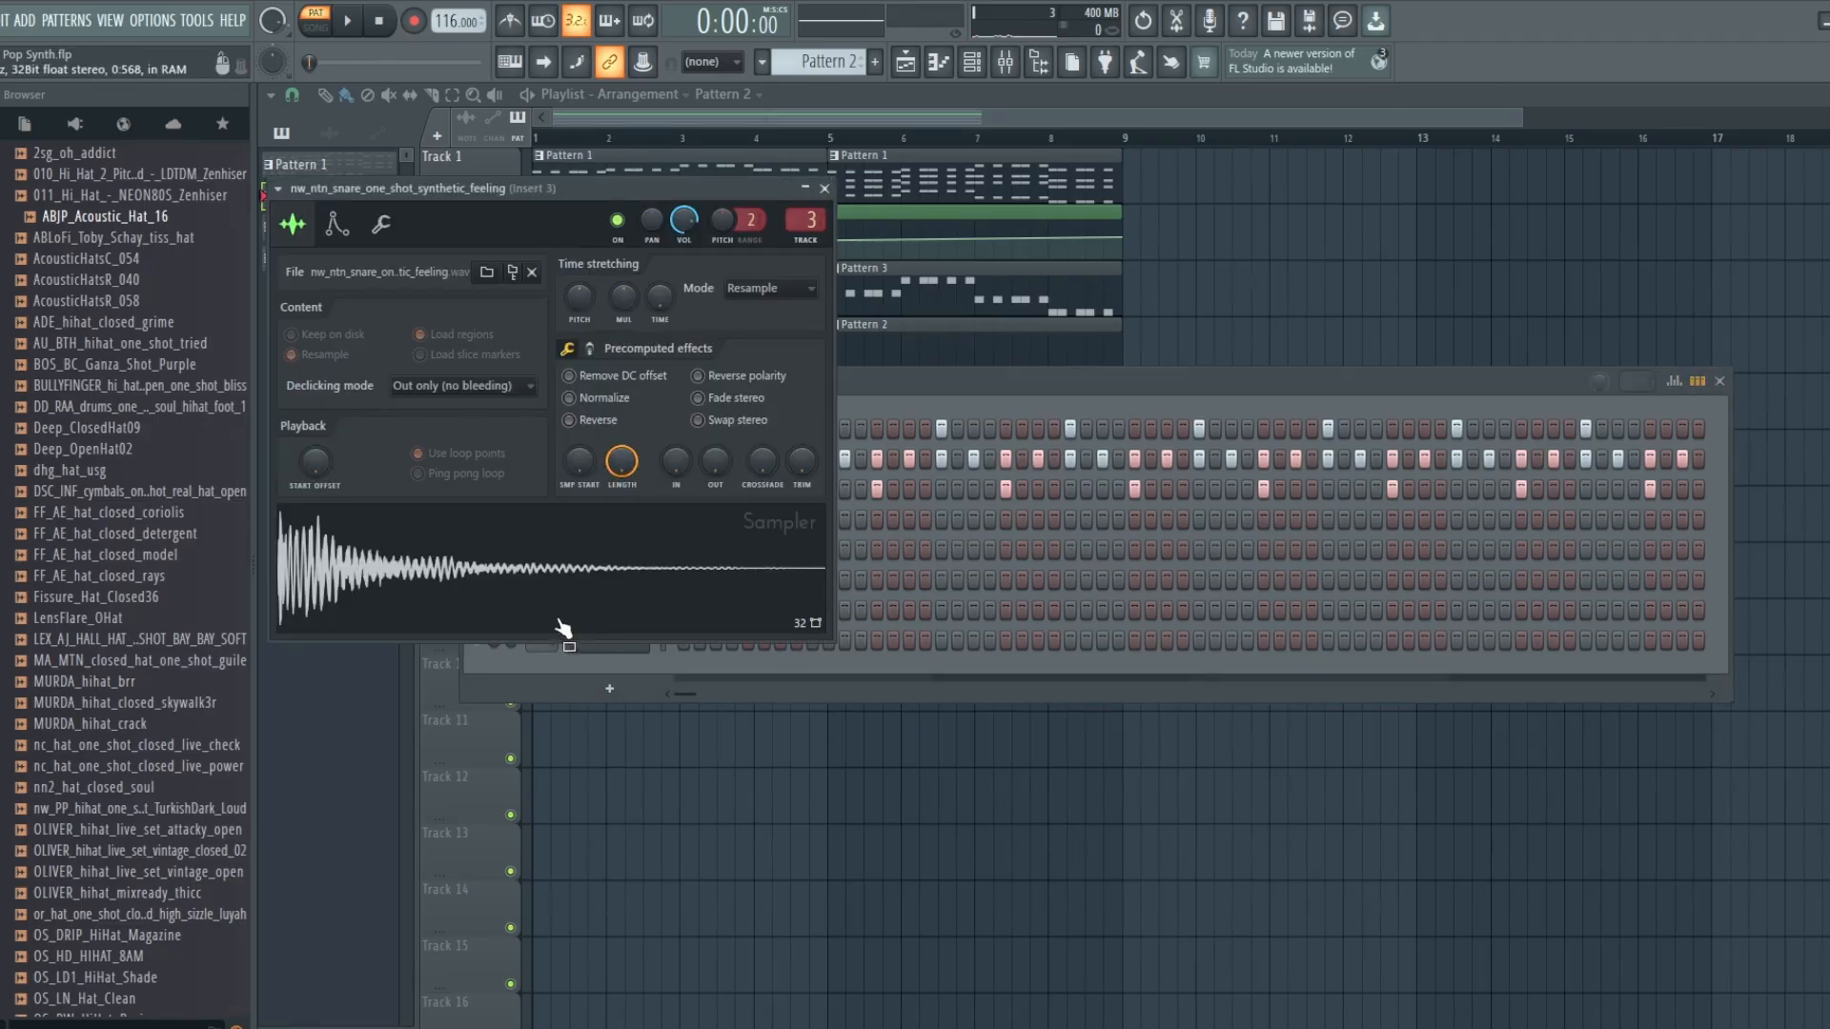
View the sampler settings of the ALI_STONE_kick_acoustic_05 and ABJP_Acoustic_Hat_16 channels, closing the open windows when done
click(825, 189)
click(615, 430)
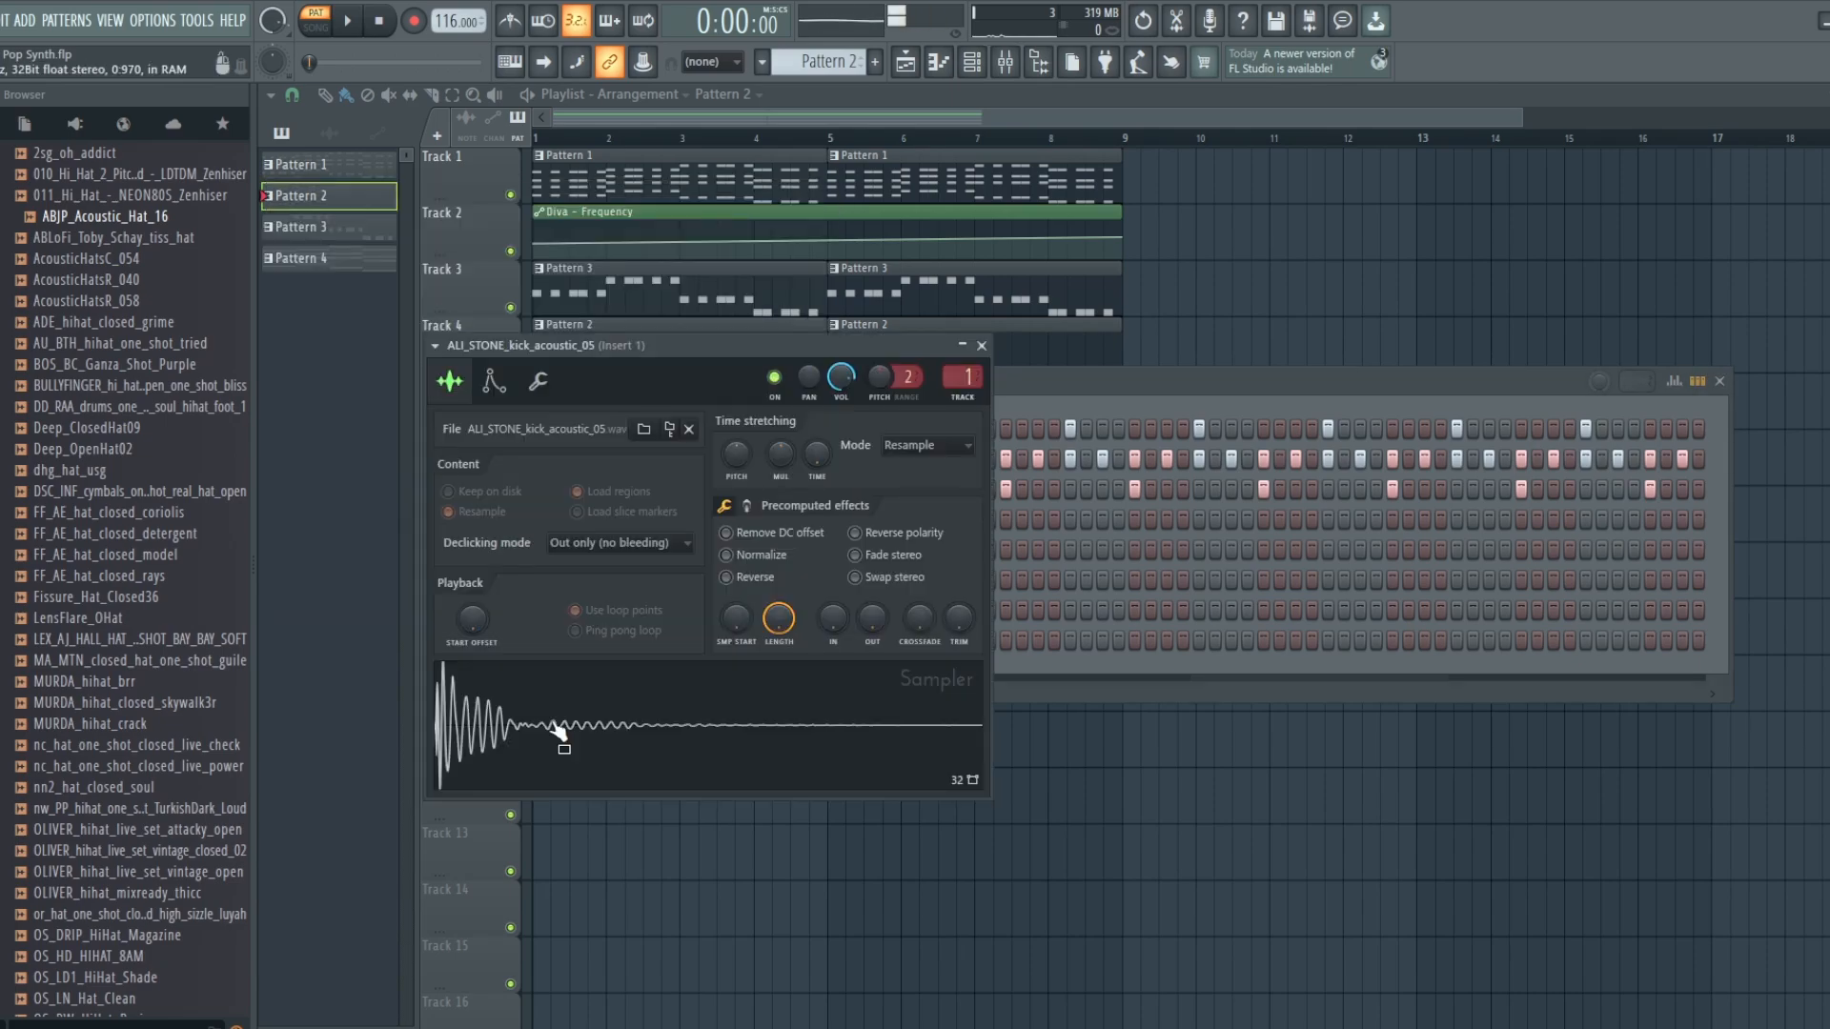
click(981, 346)
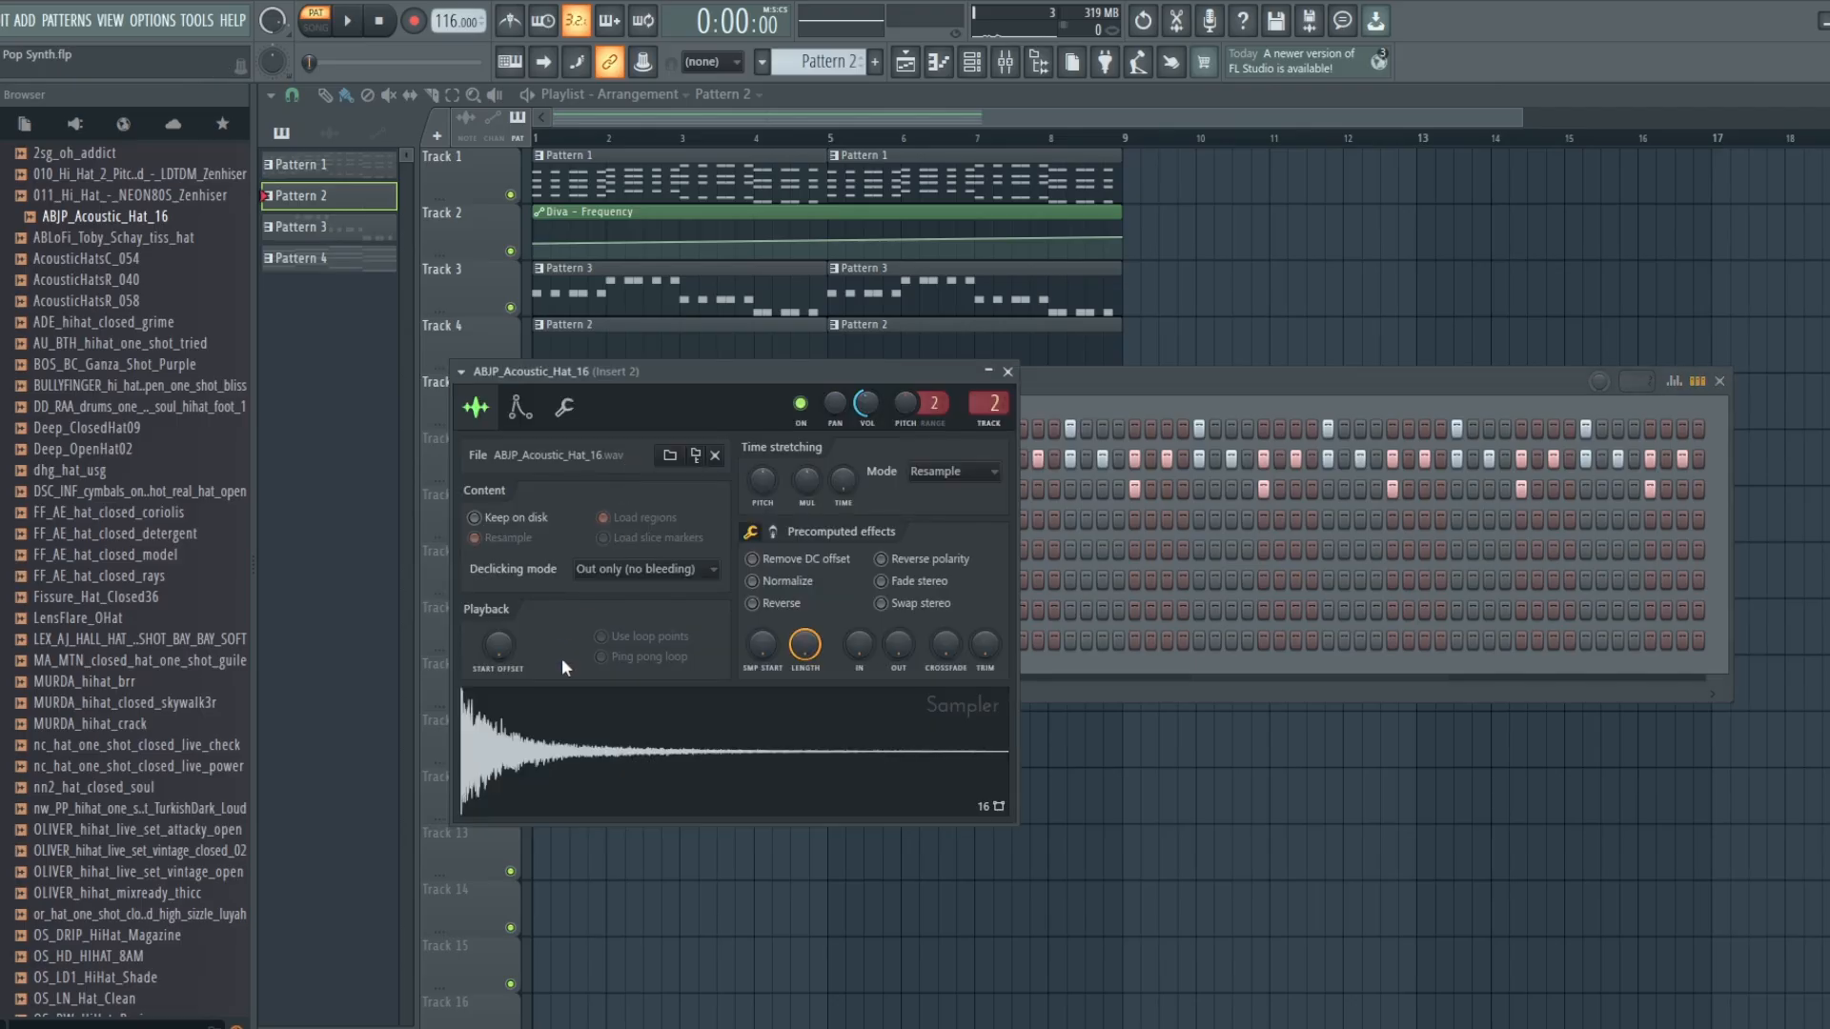
click(619, 461)
key(F12)
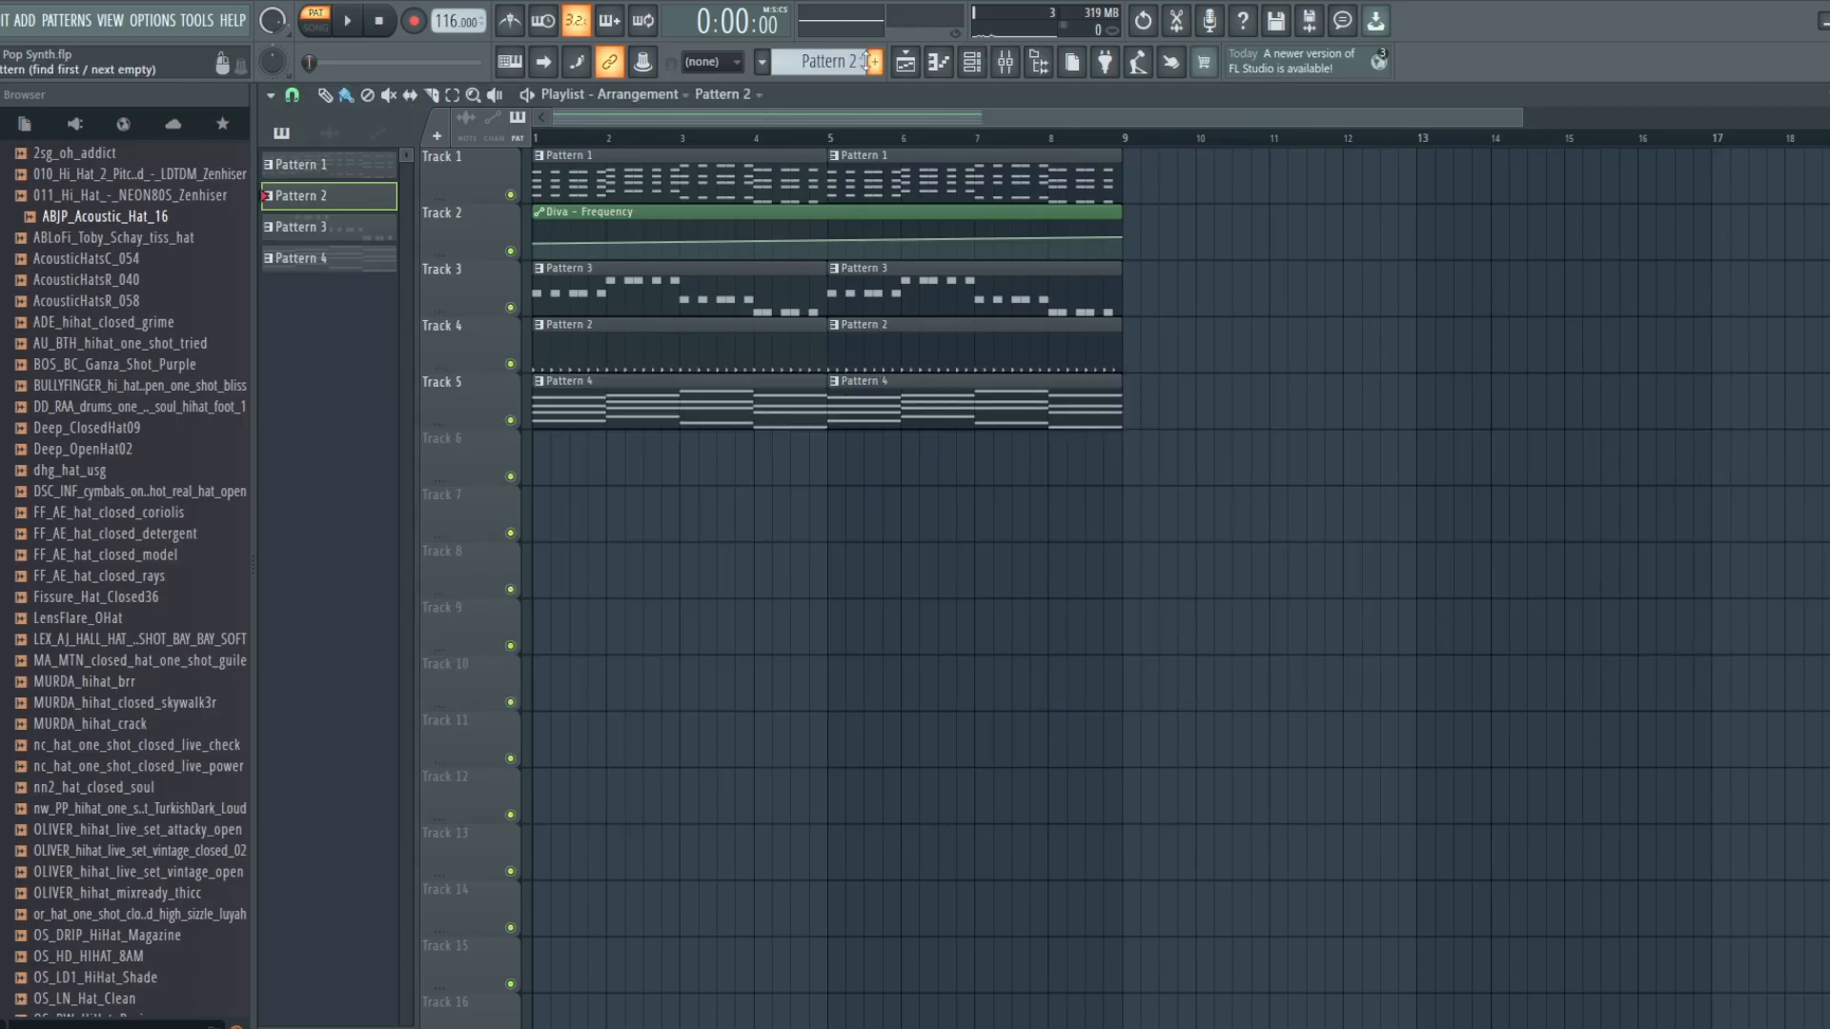
Select Pattern 4 and briefly play the arrangement in song mode with Track 5 muted
drag(843, 62, 846, 104)
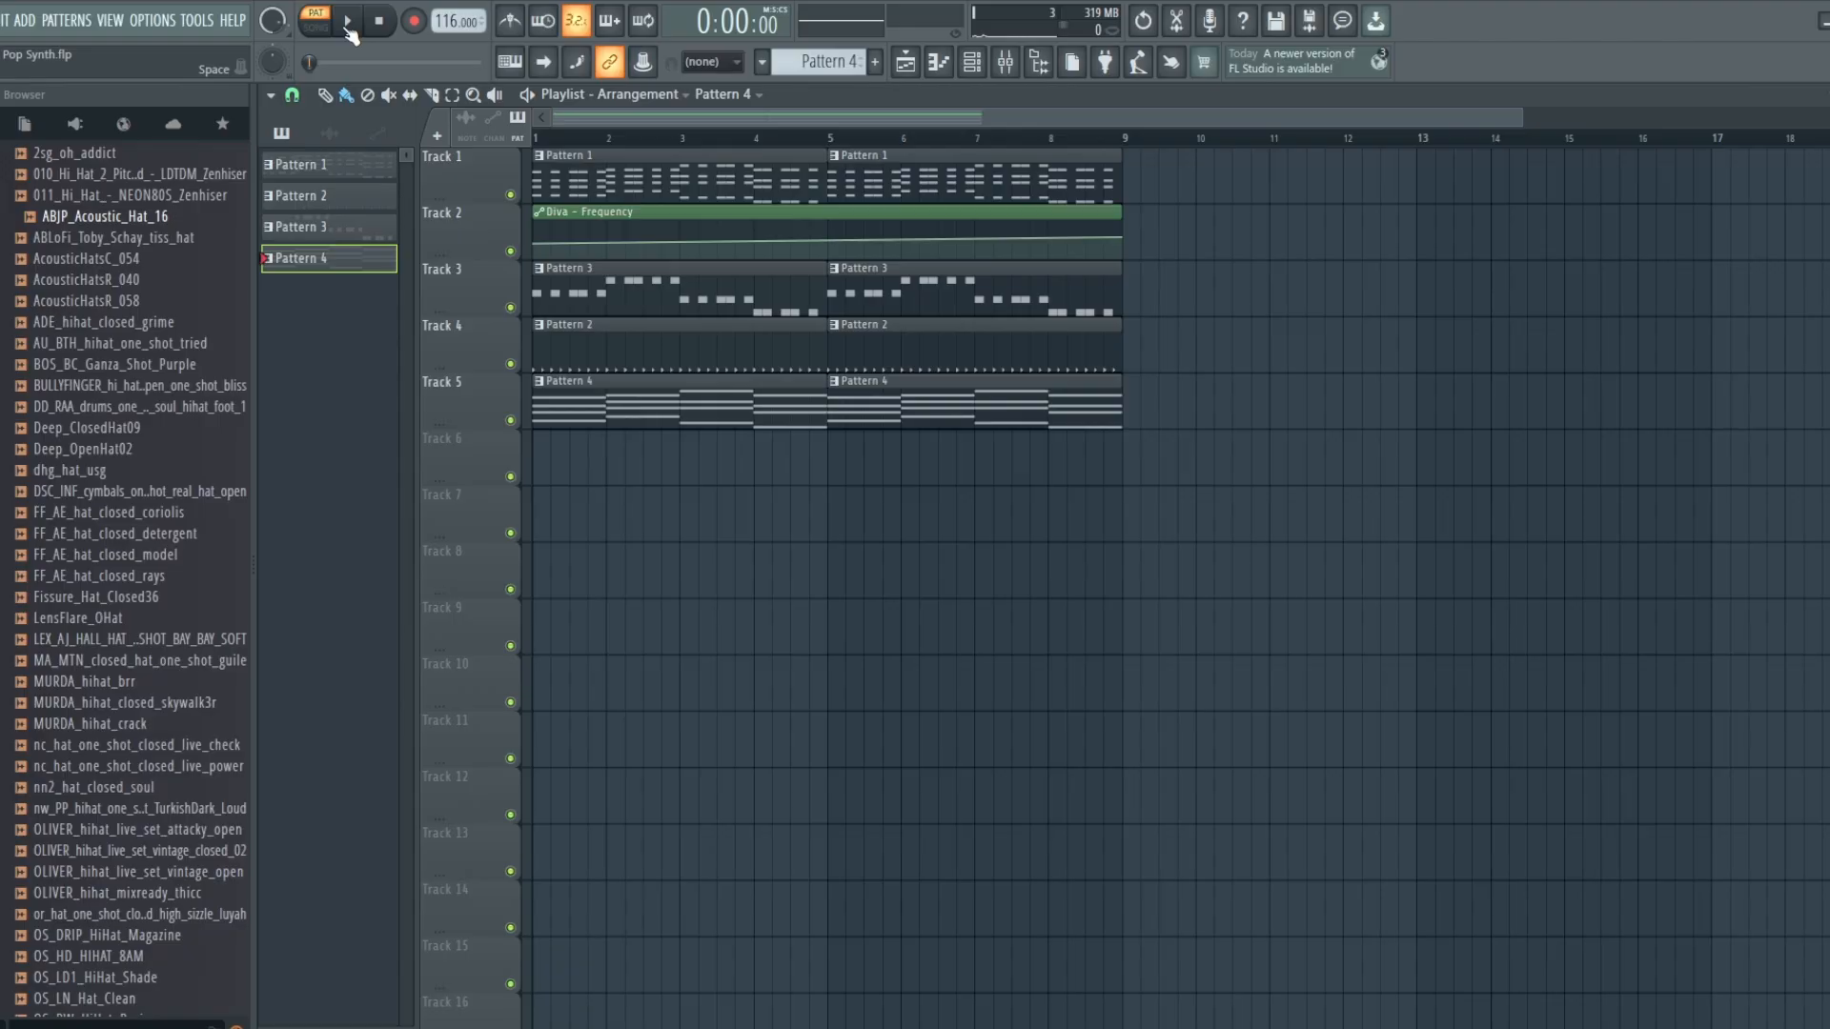
click(510, 421)
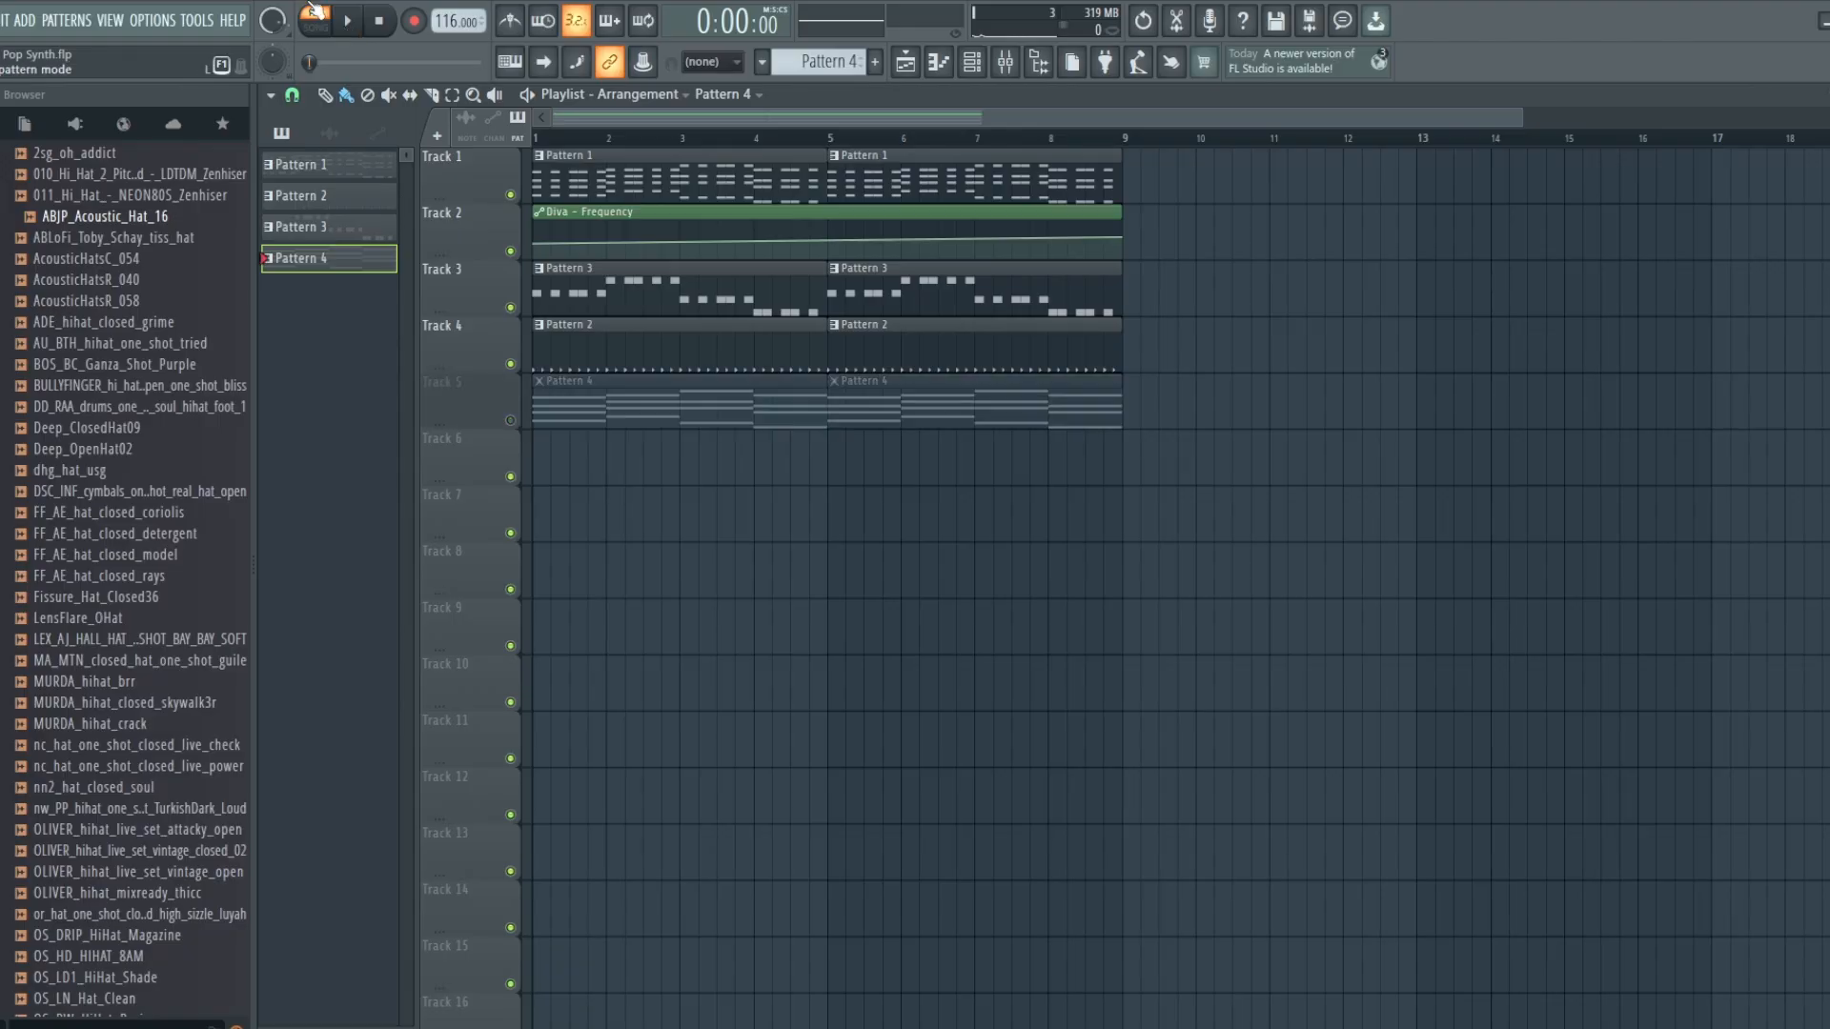
click(343, 19)
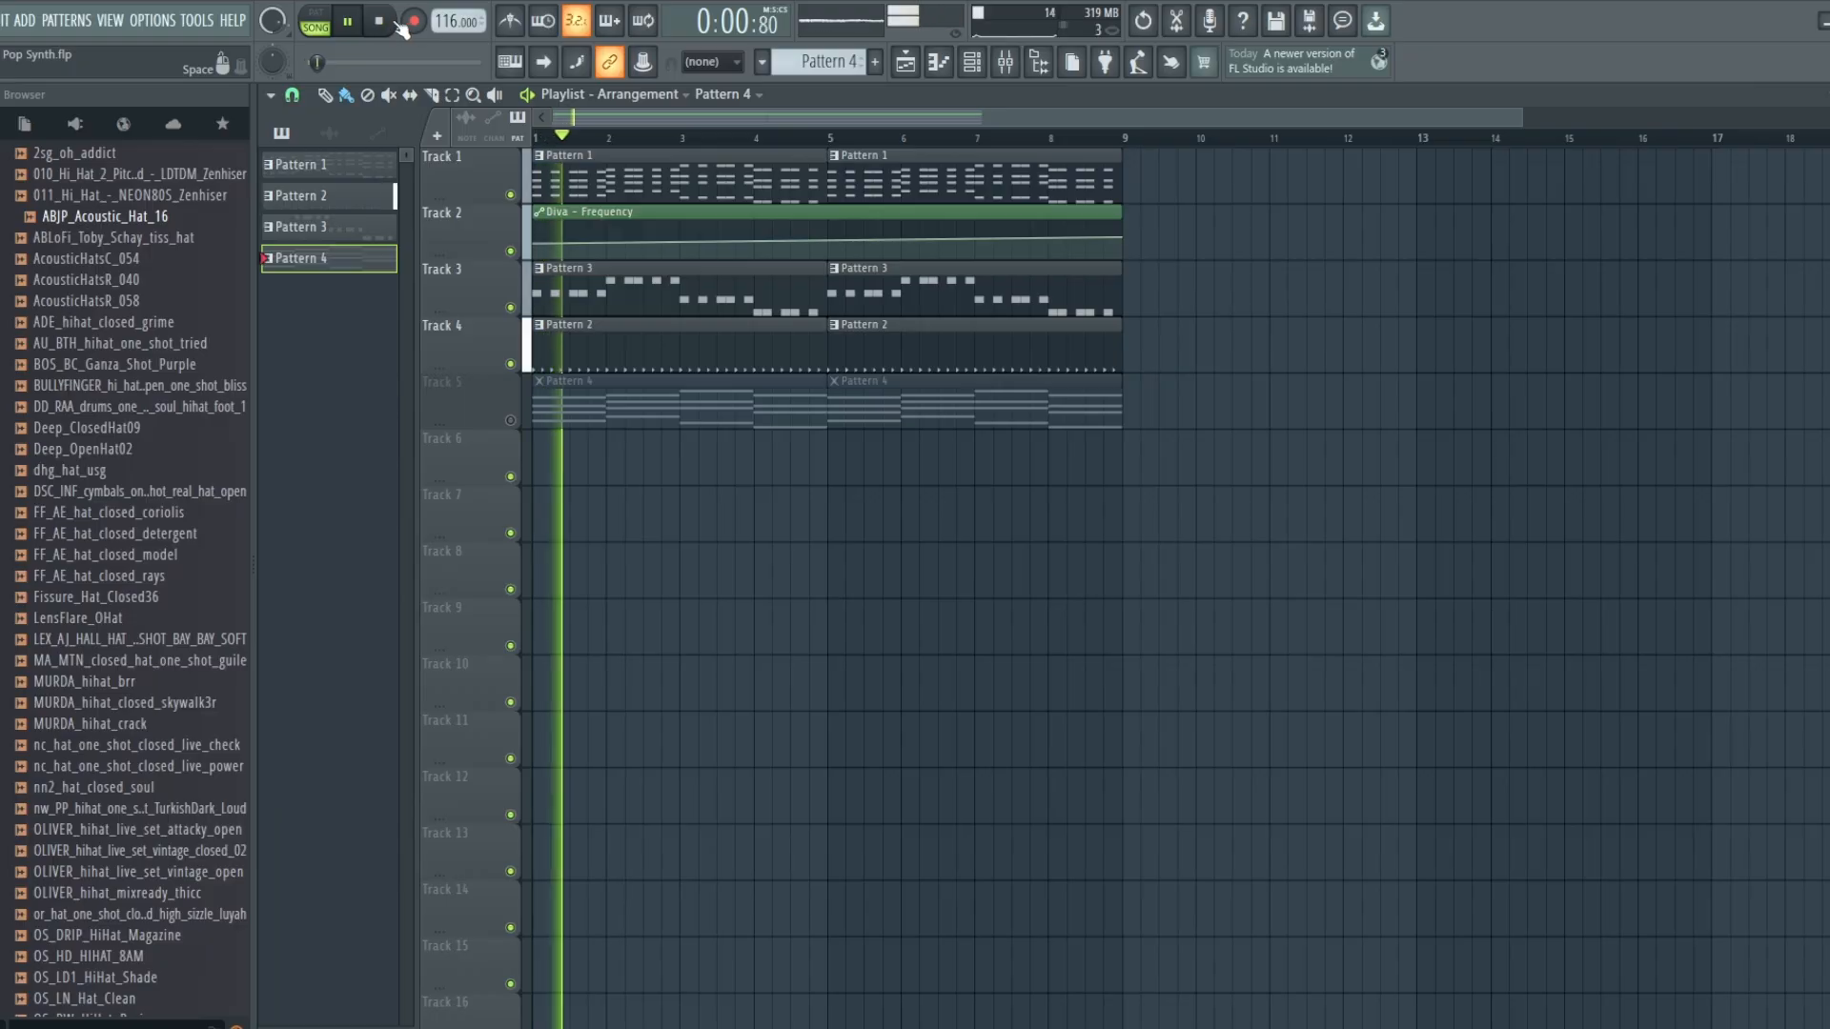
click(381, 23)
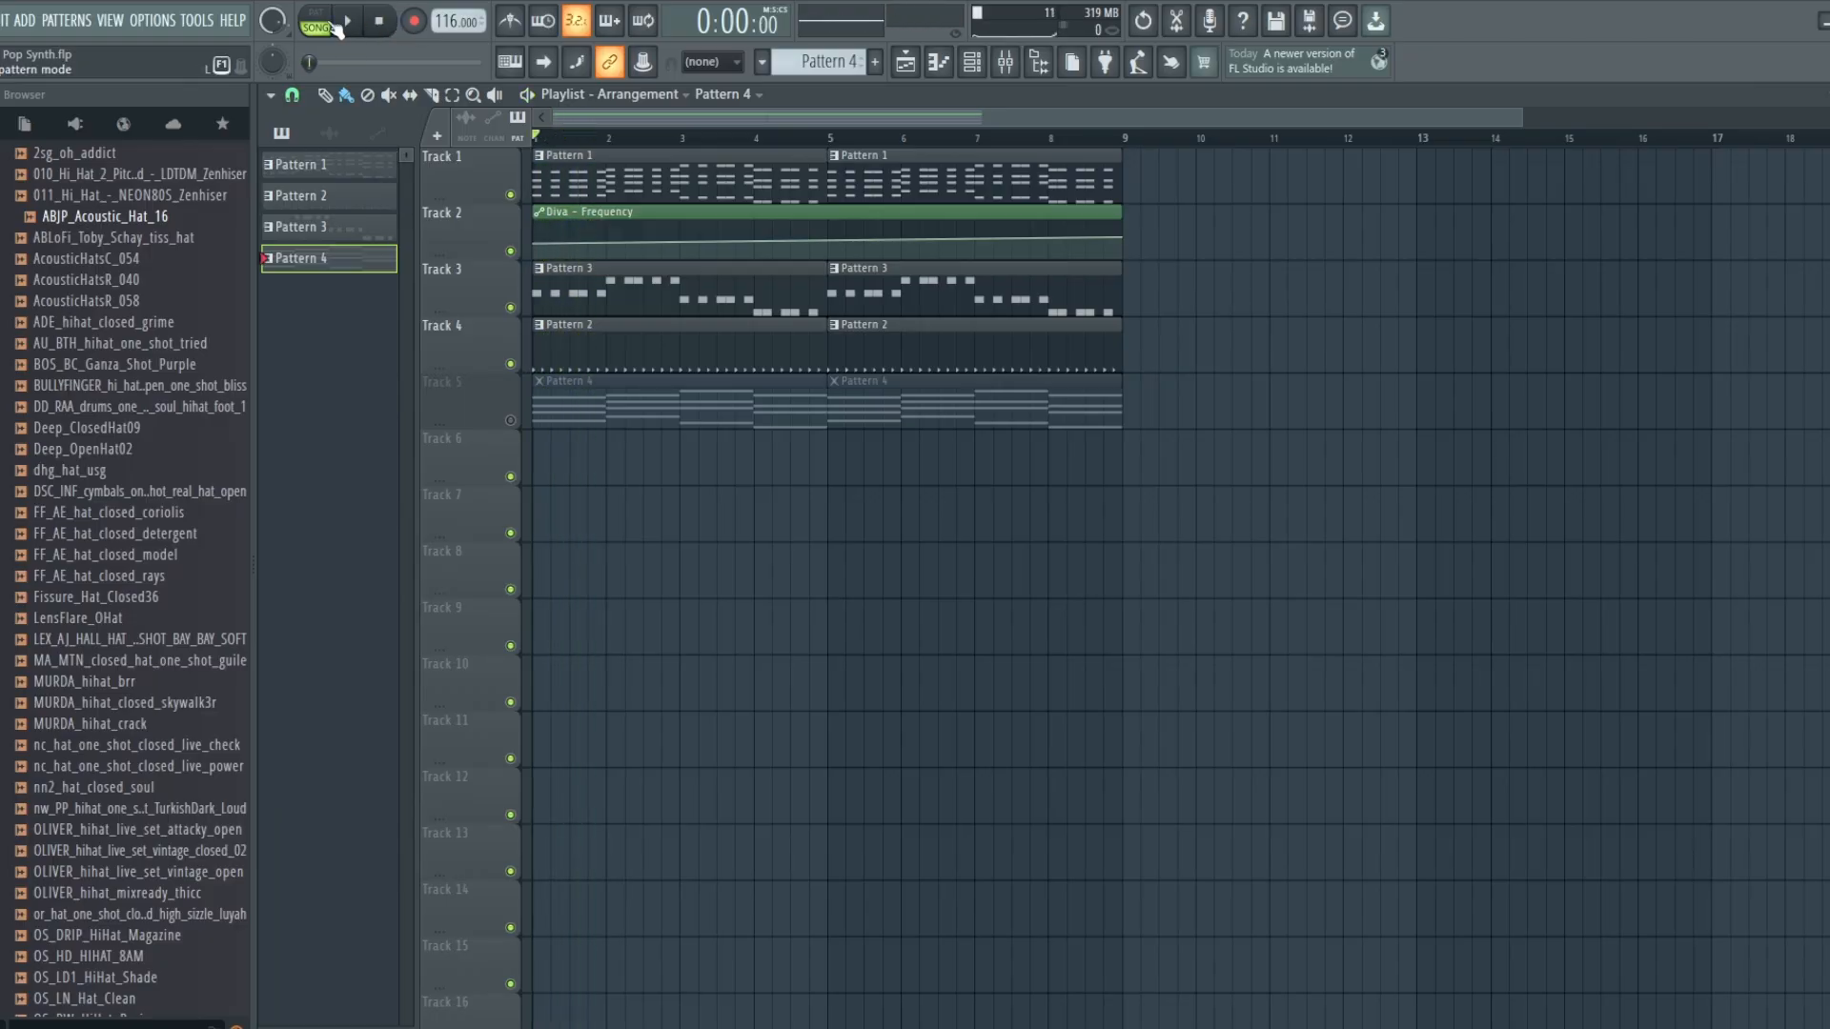
Unmute Track 5, play the arrangement from the start with the Pattern 4 part included, and stop playback
click(510, 420)
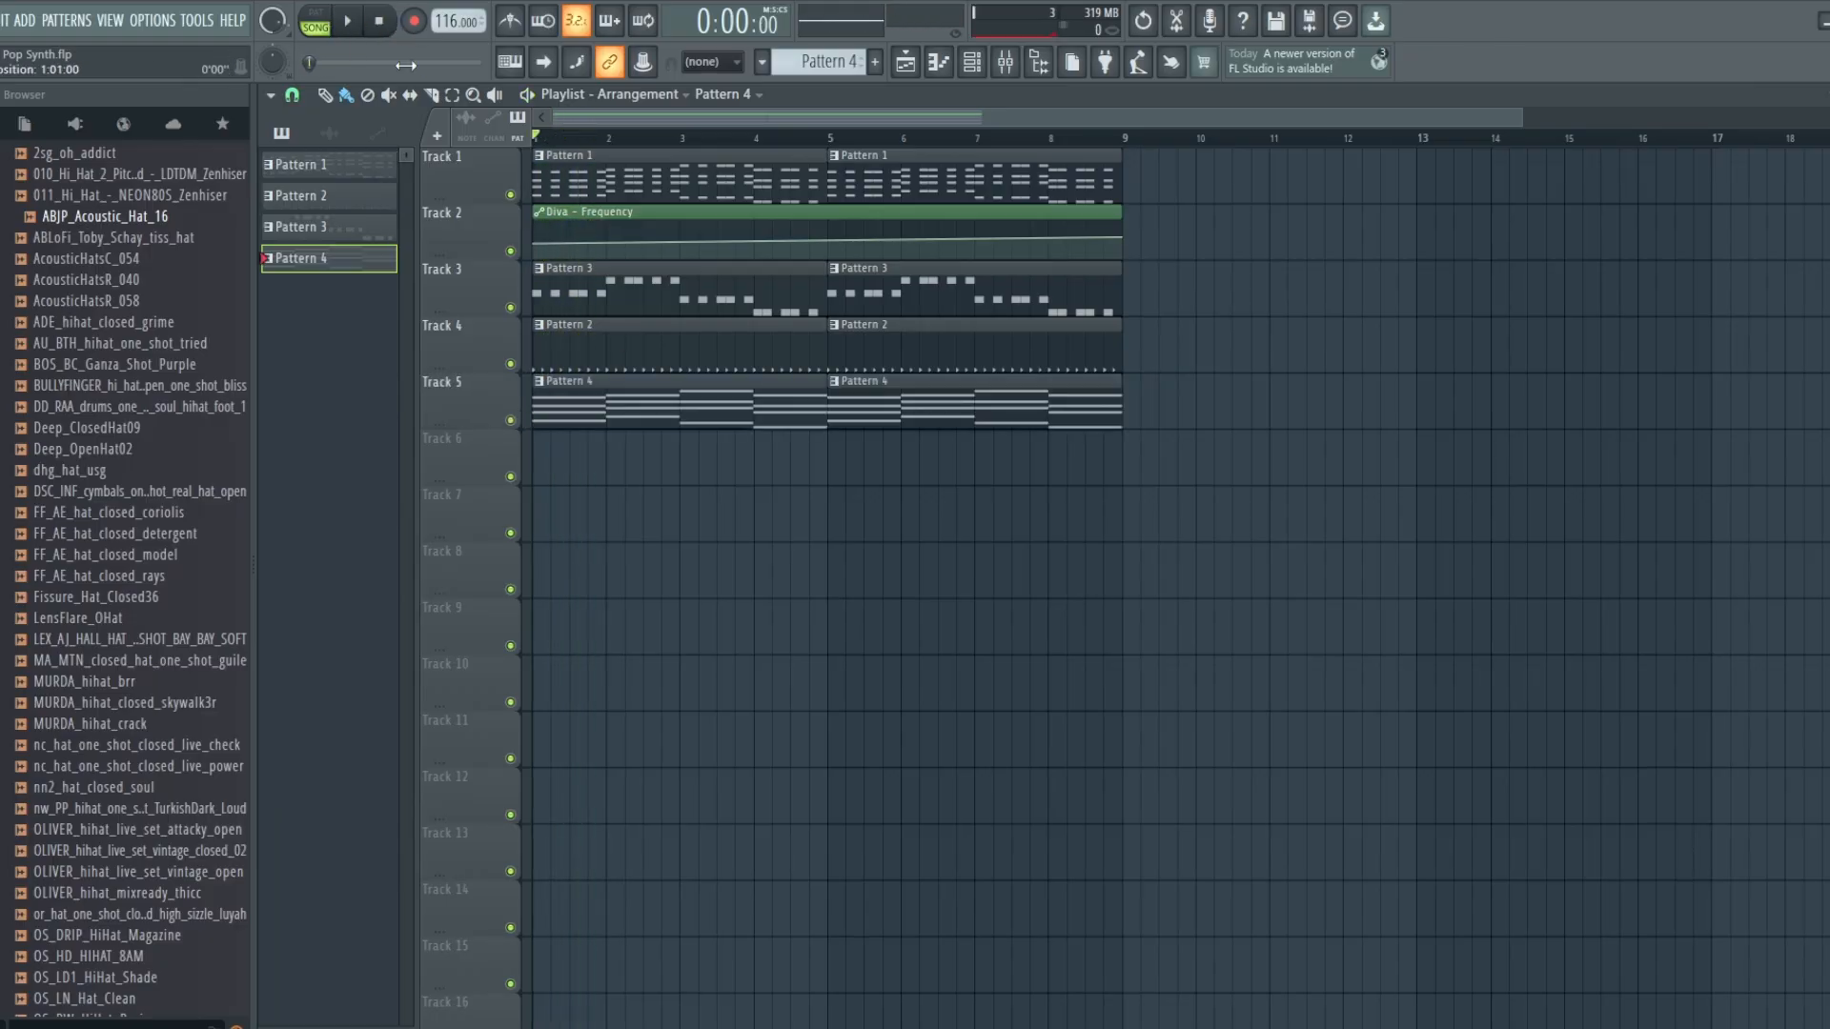
click(349, 23)
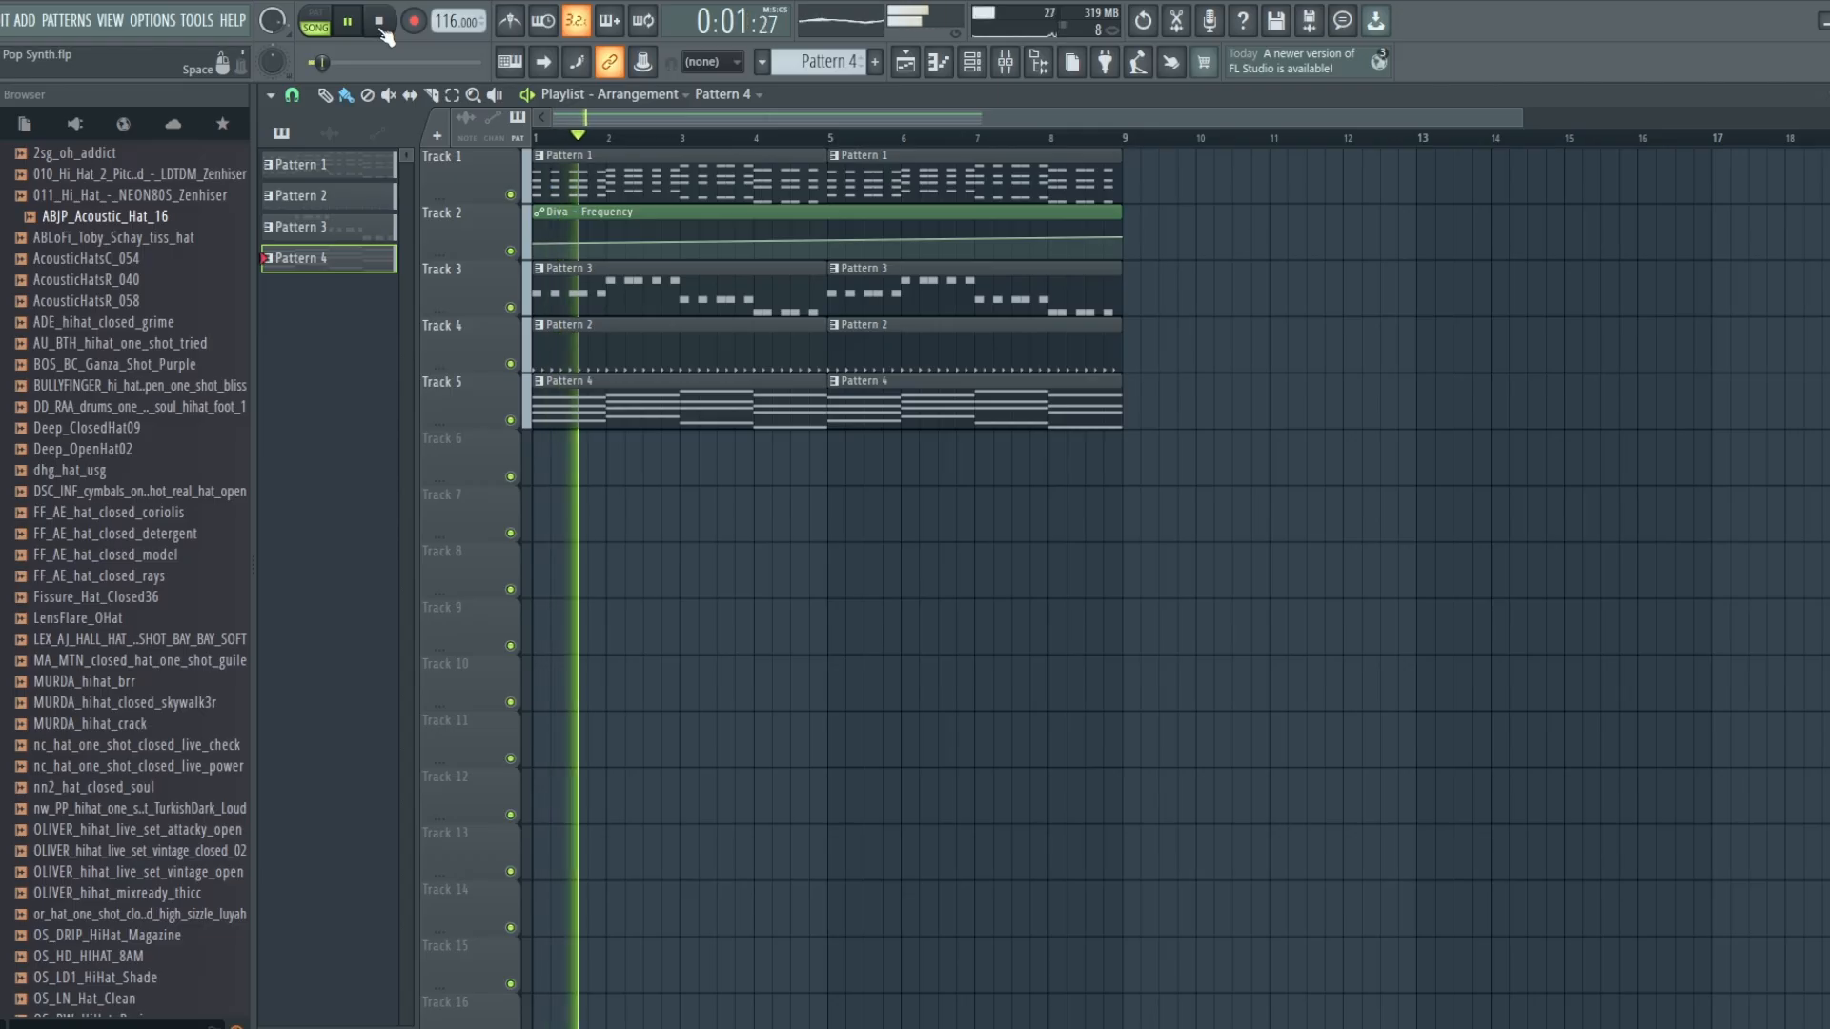
click(380, 23)
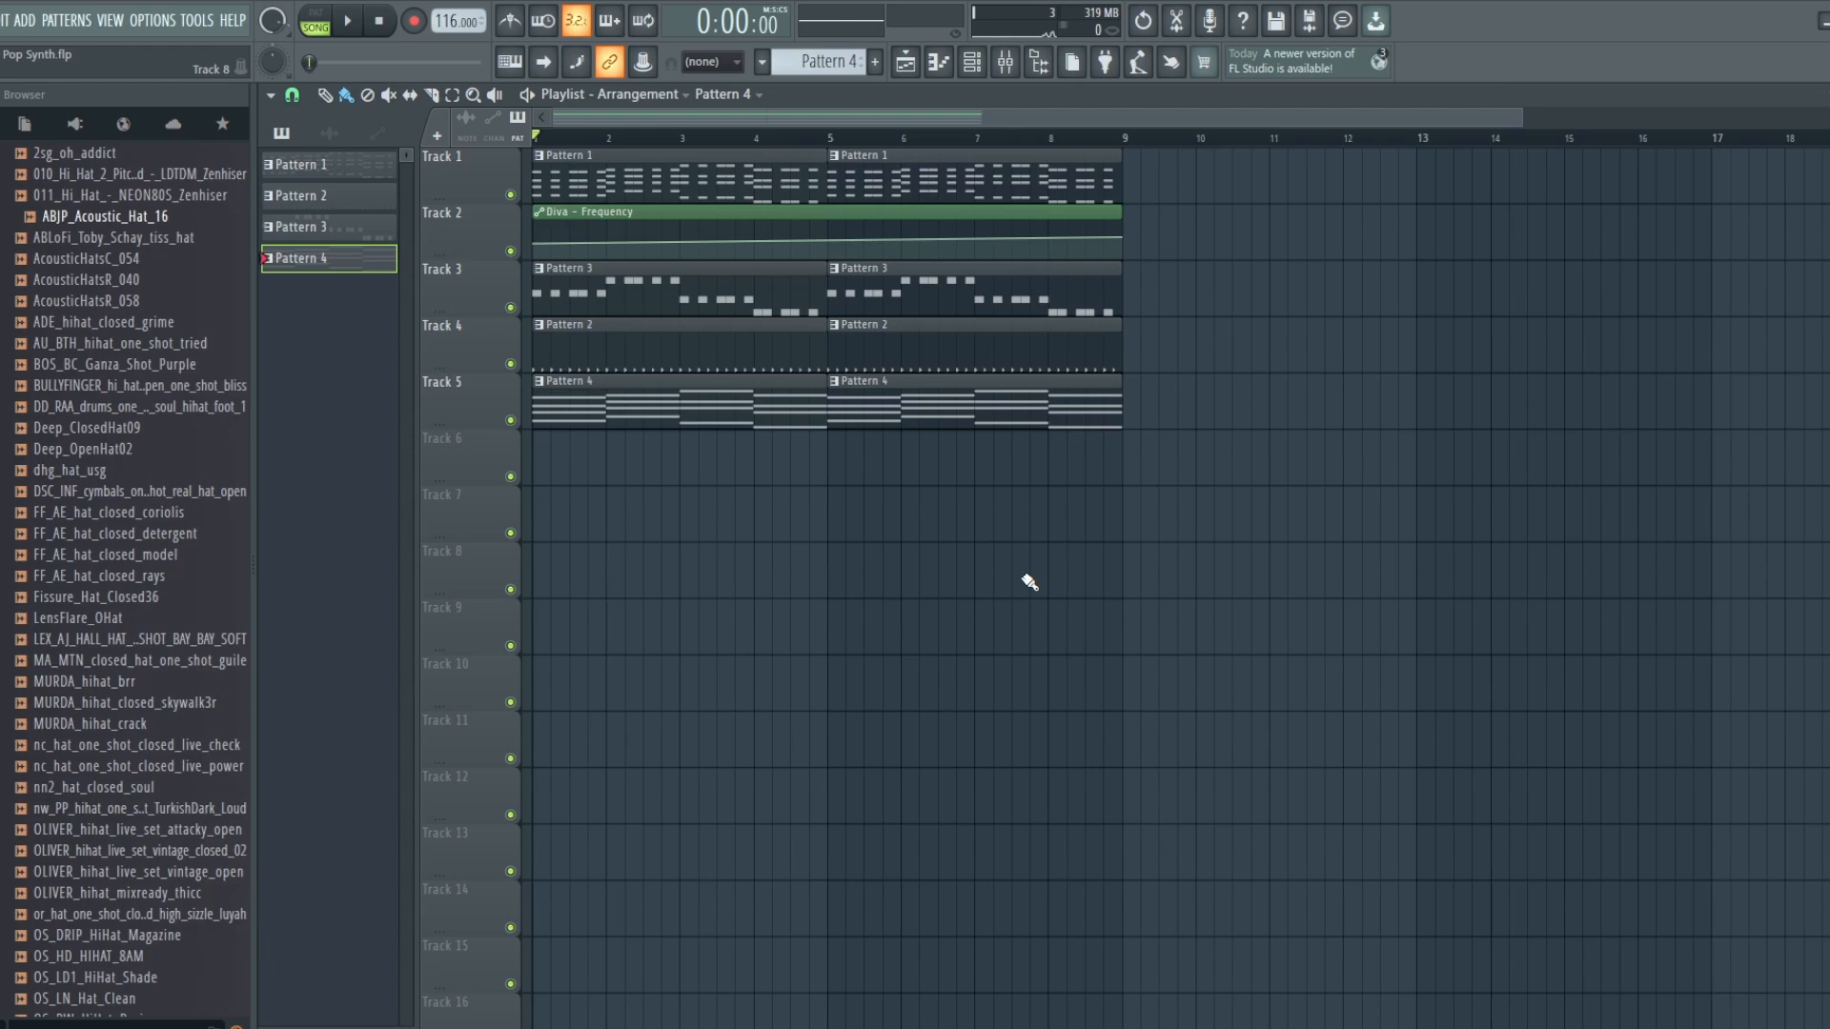
Open Diva #3 from the channel rack and show its main synth page, with the whole plugin window in view
click(1009, 67)
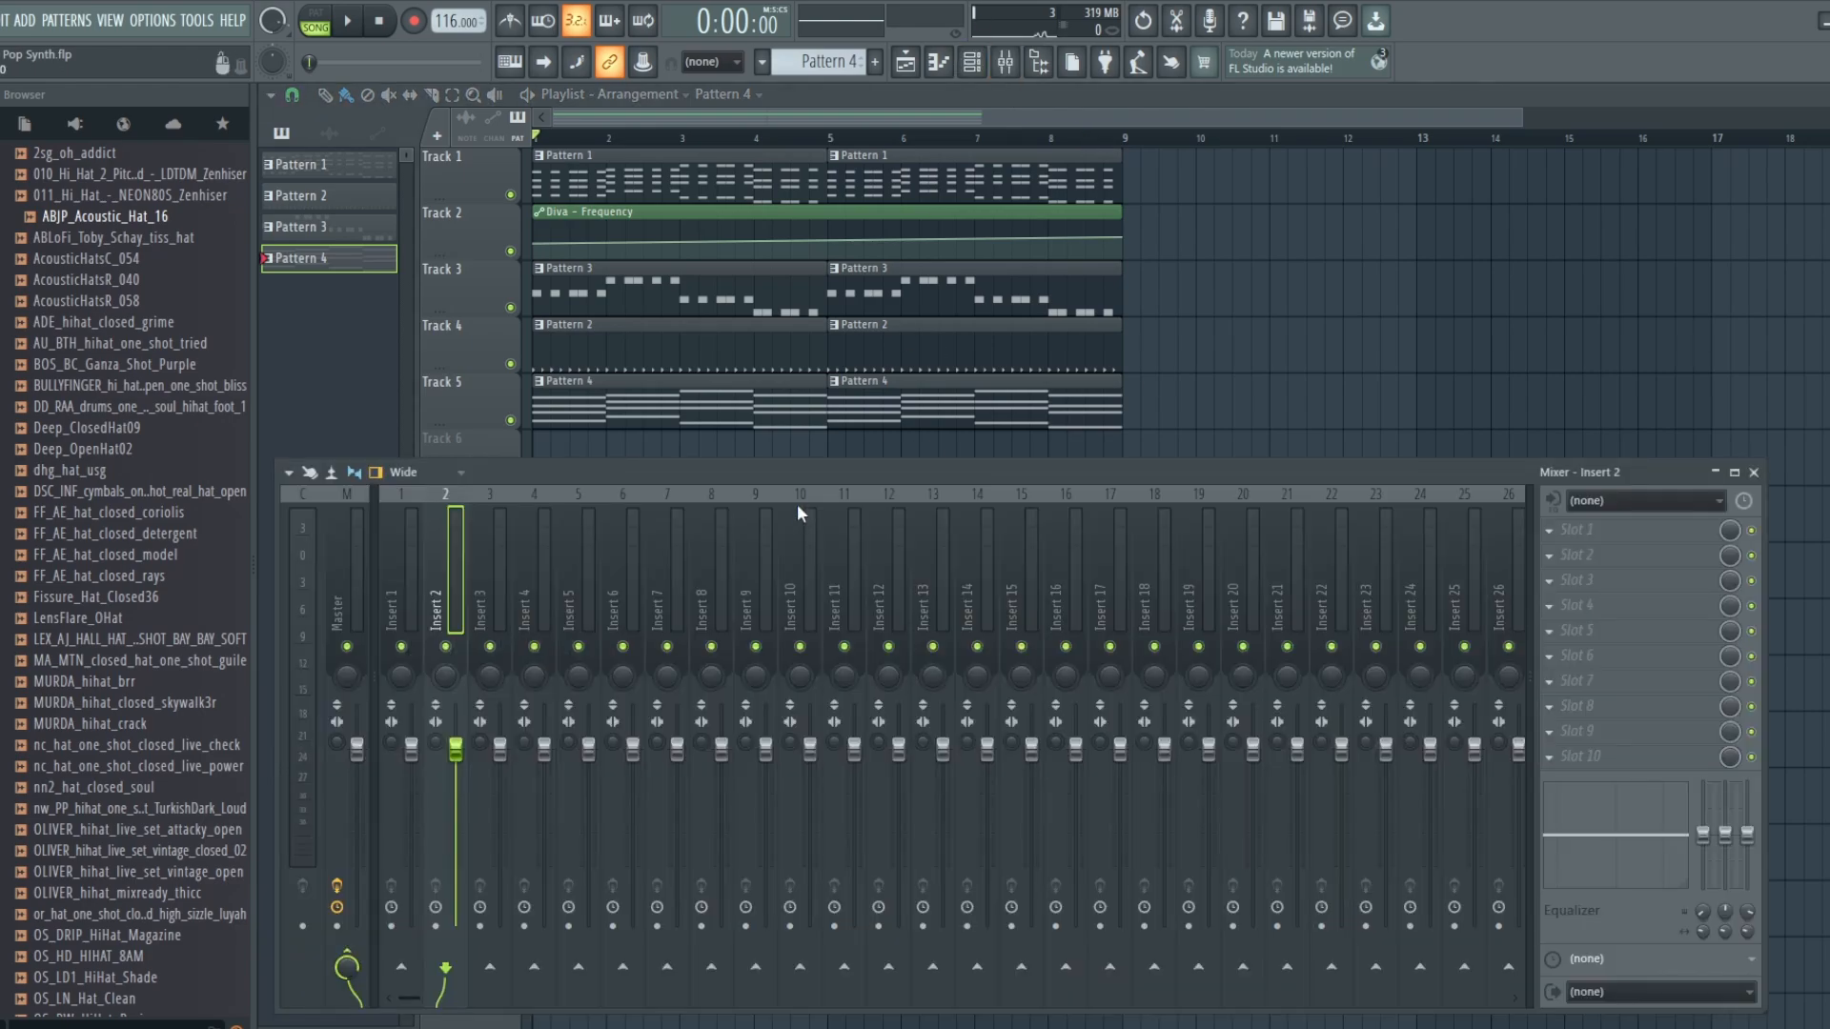
click(972, 63)
click(608, 640)
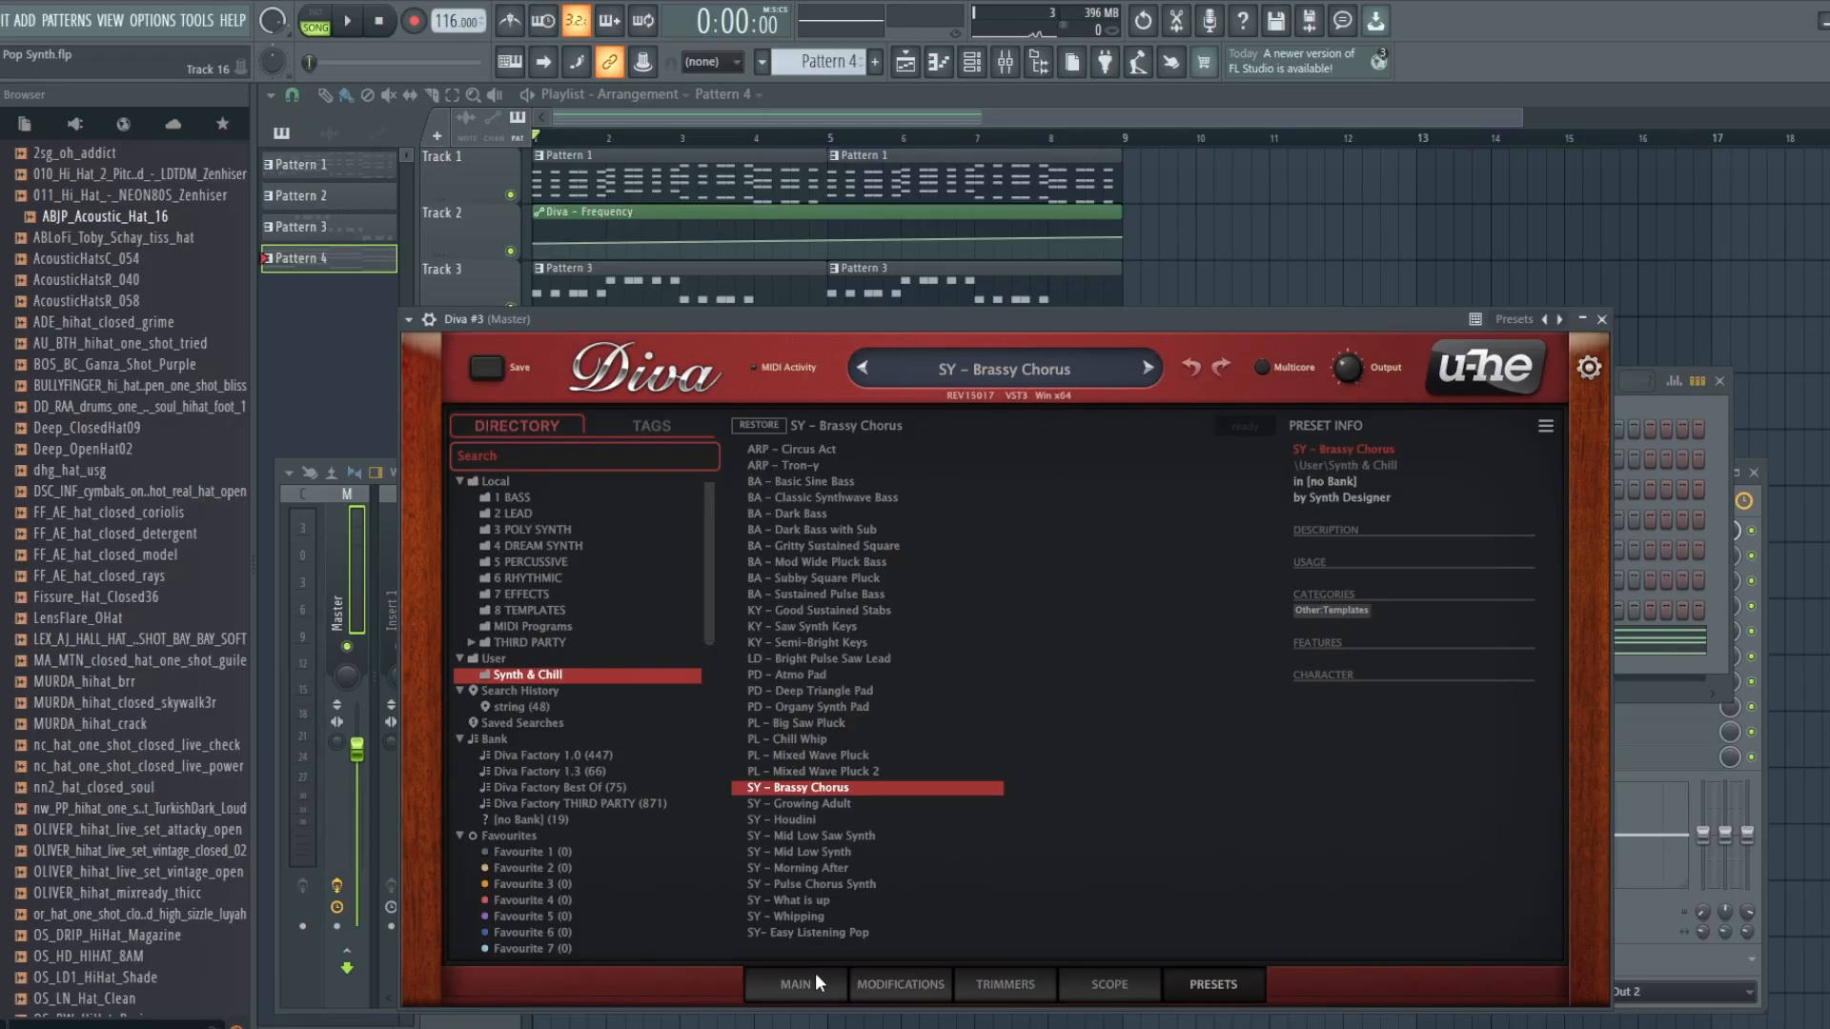
click(815, 978)
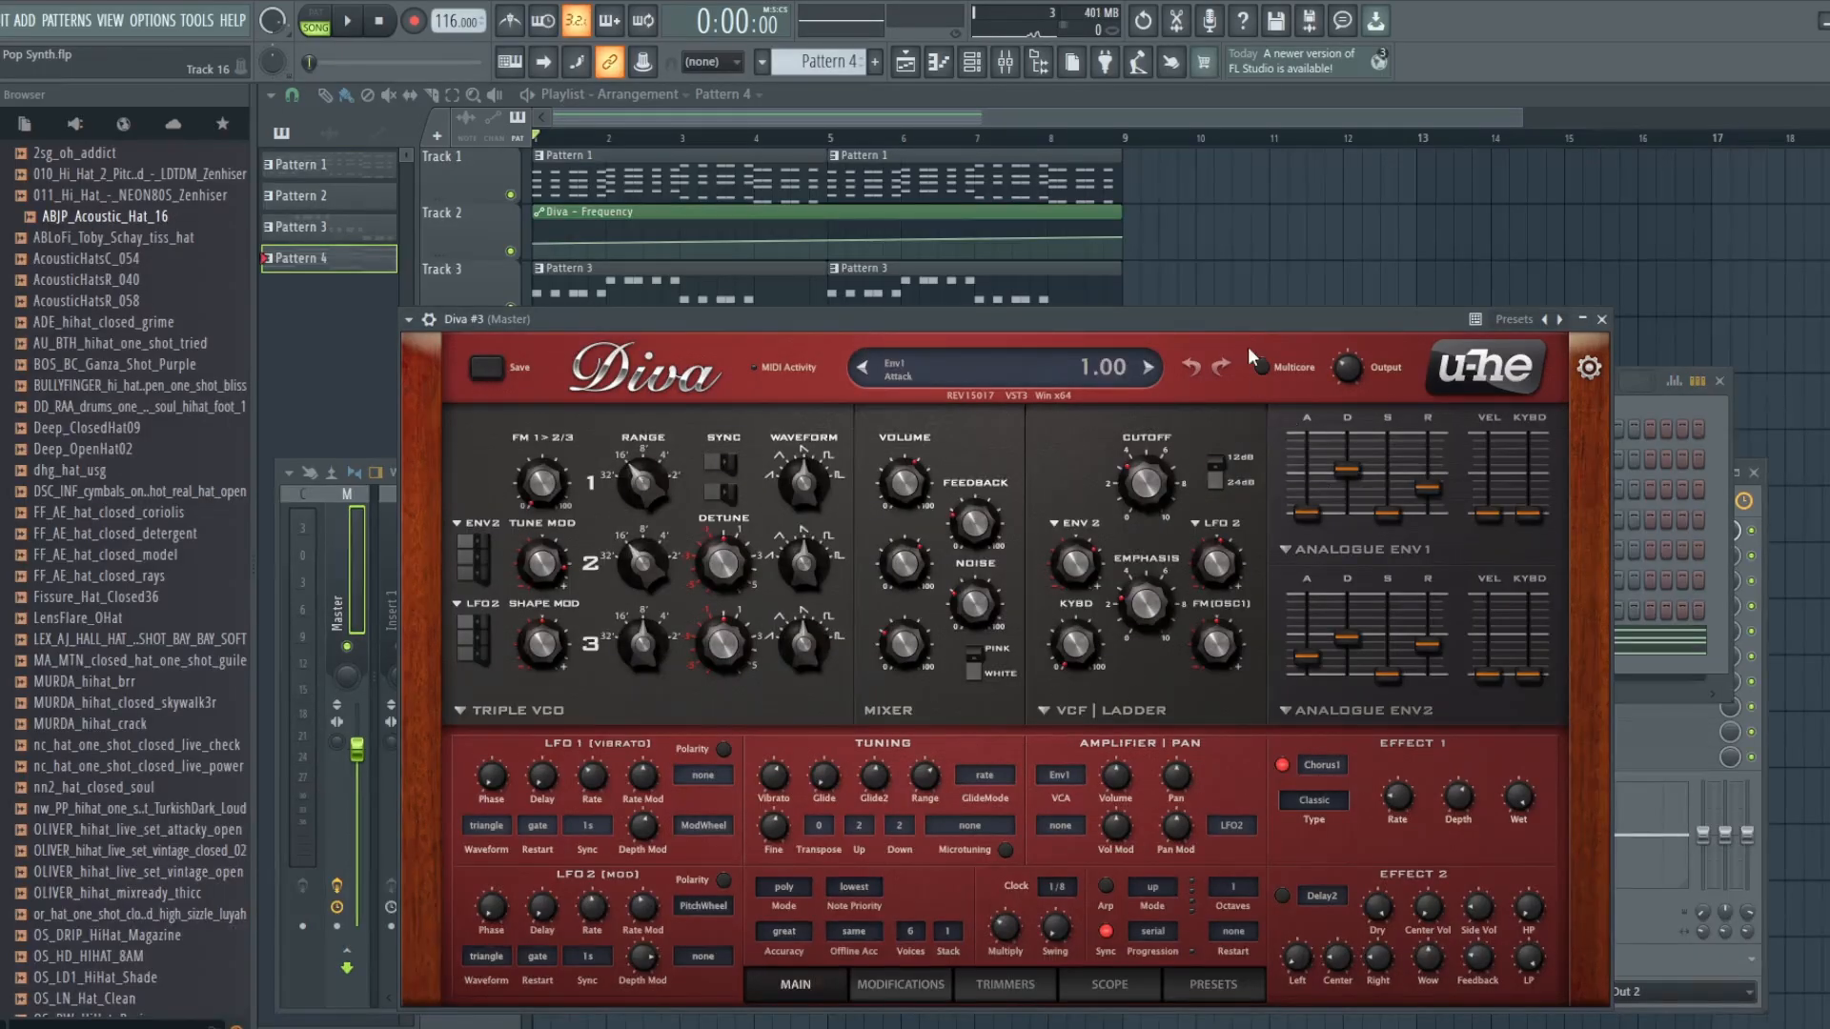
drag(1241, 314, 1233, 183)
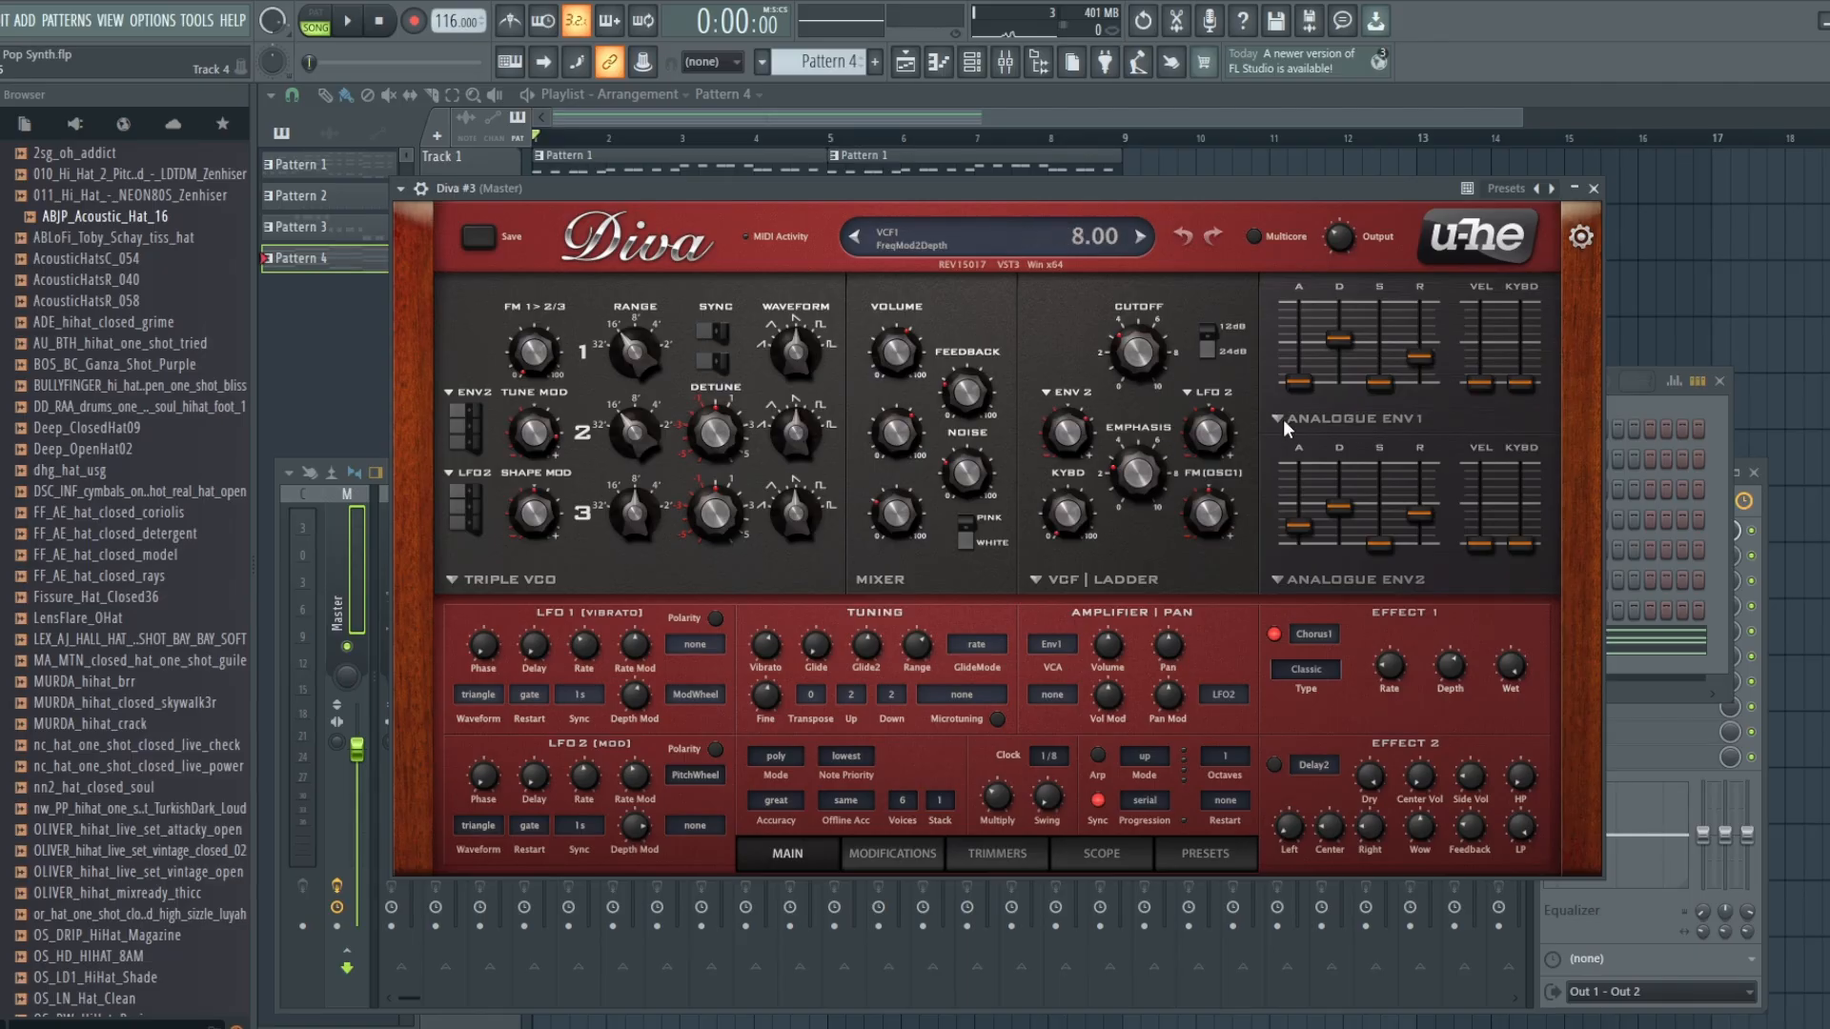
Play Pattern 4 on its own in pattern mode and stop playback
click(316, 21)
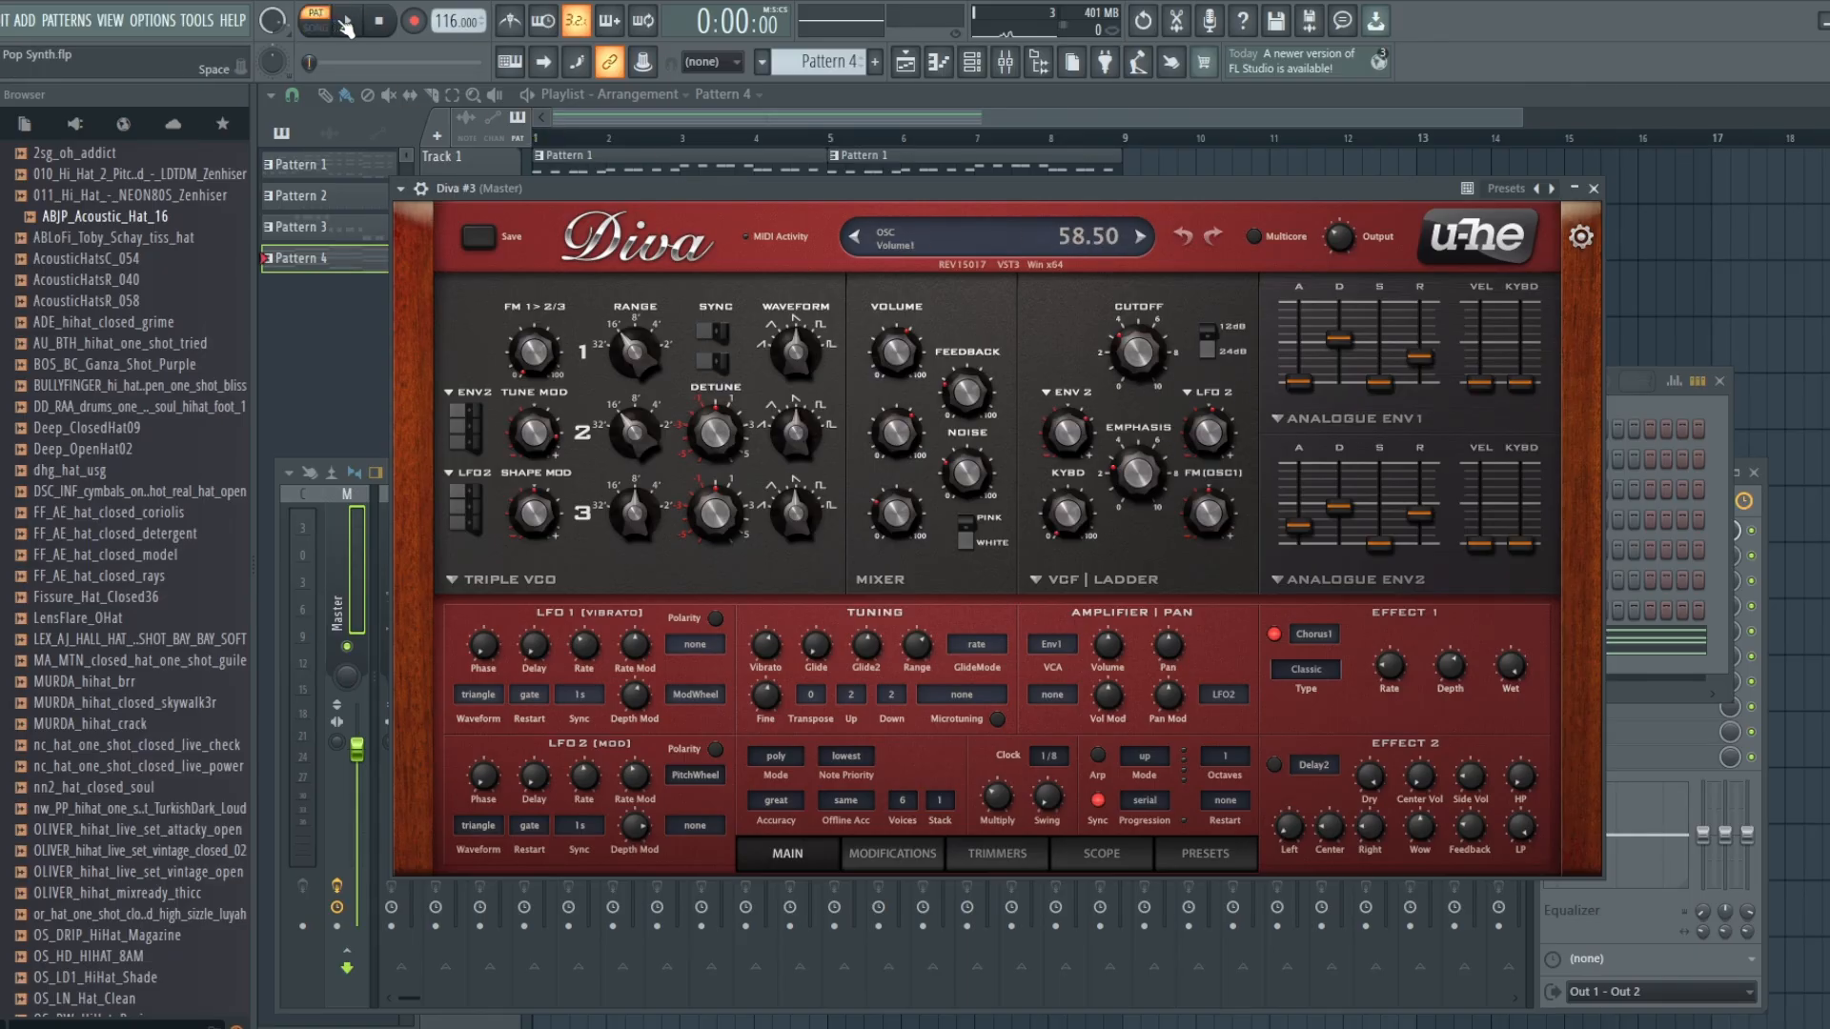
click(345, 27)
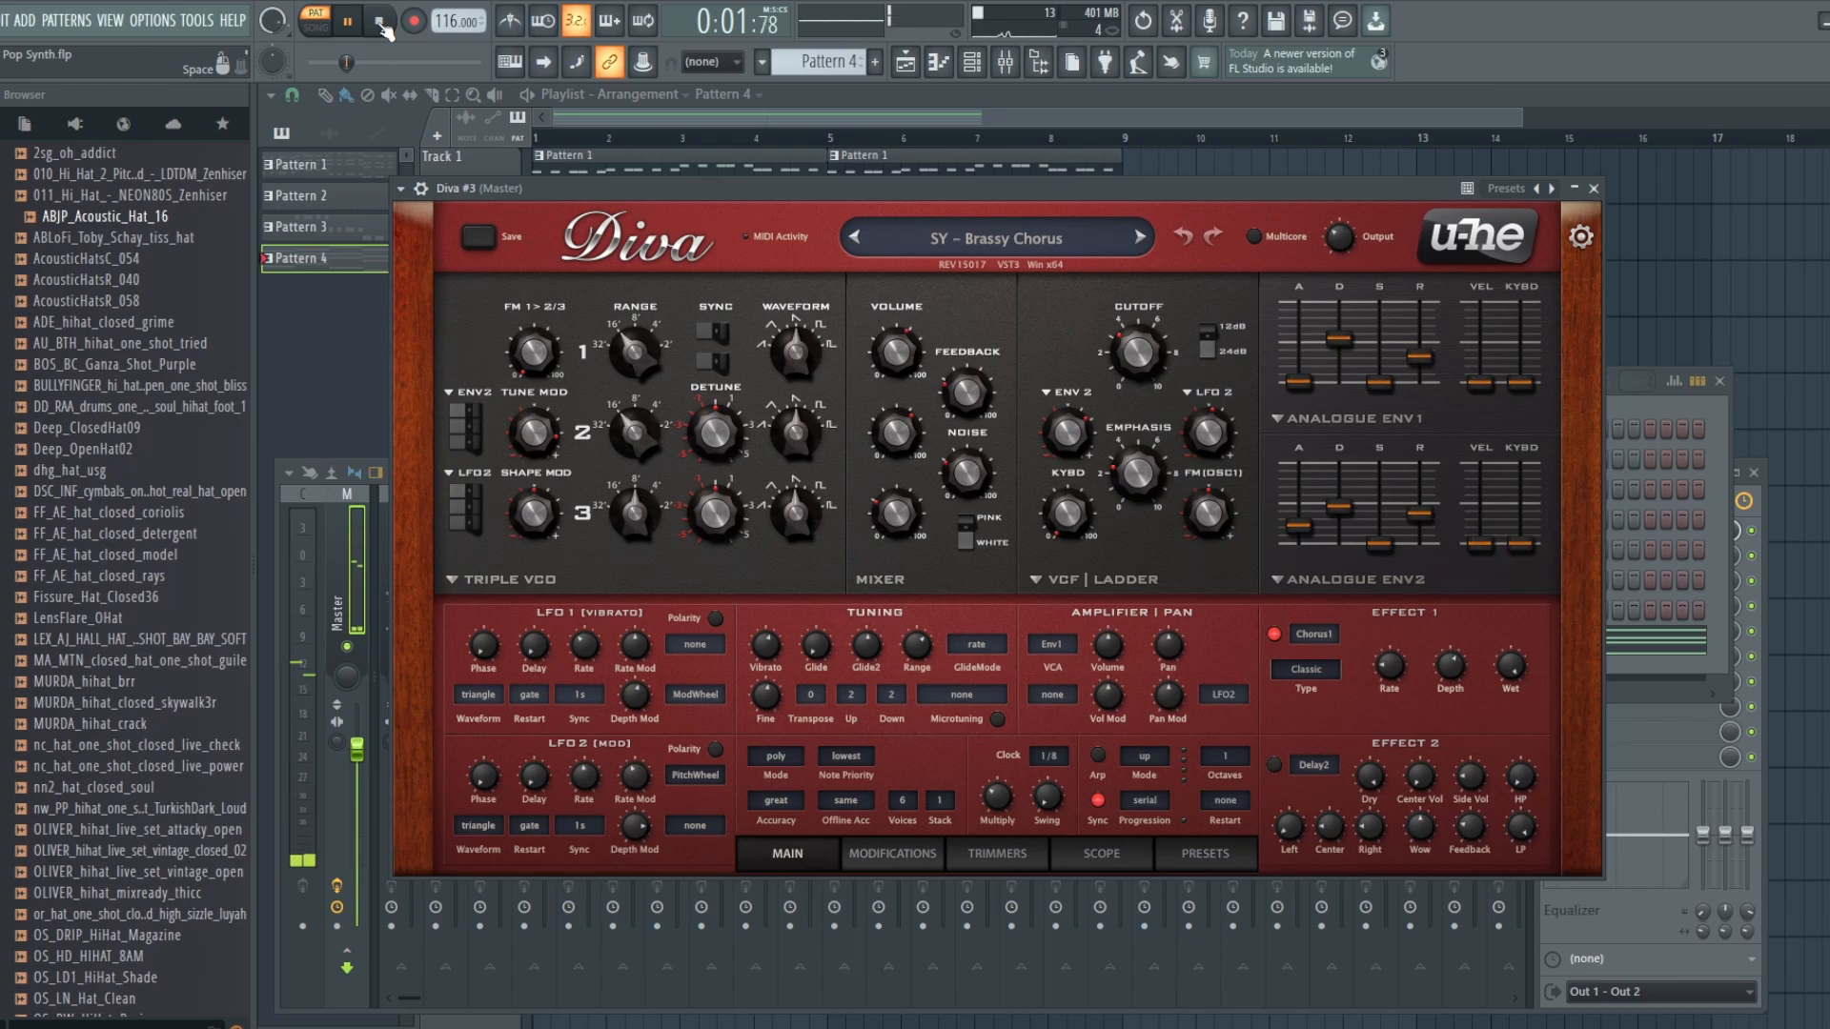
click(381, 23)
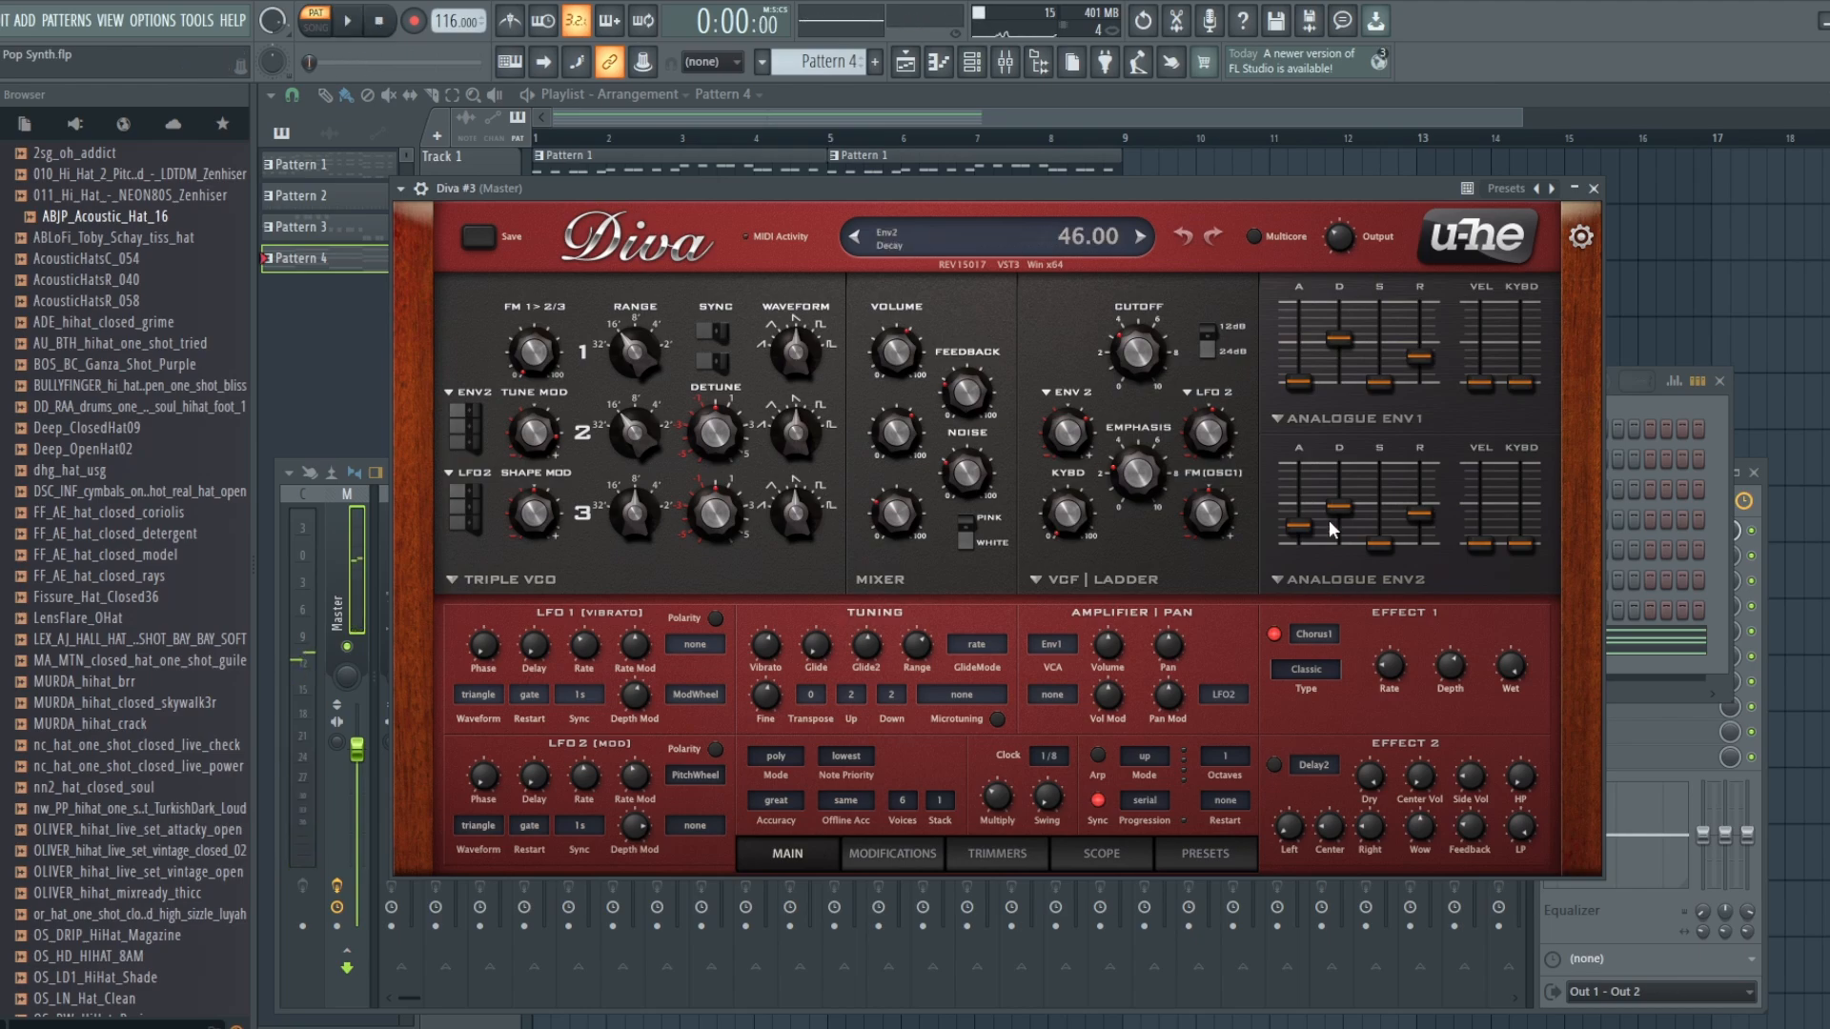